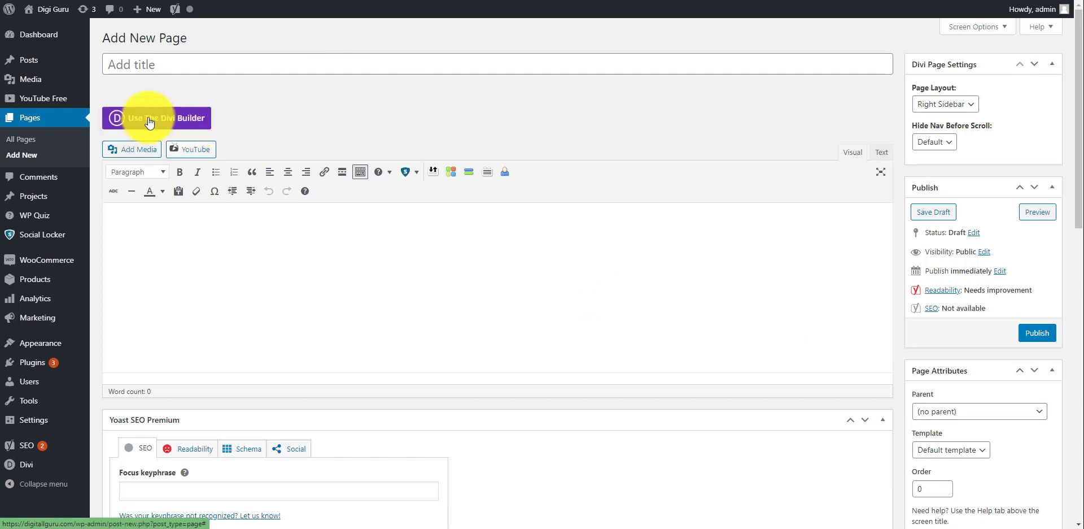
# Enable the Divi Builder for the new page and title the page "Sample Page 13"
pyautogui.click(175, 119)
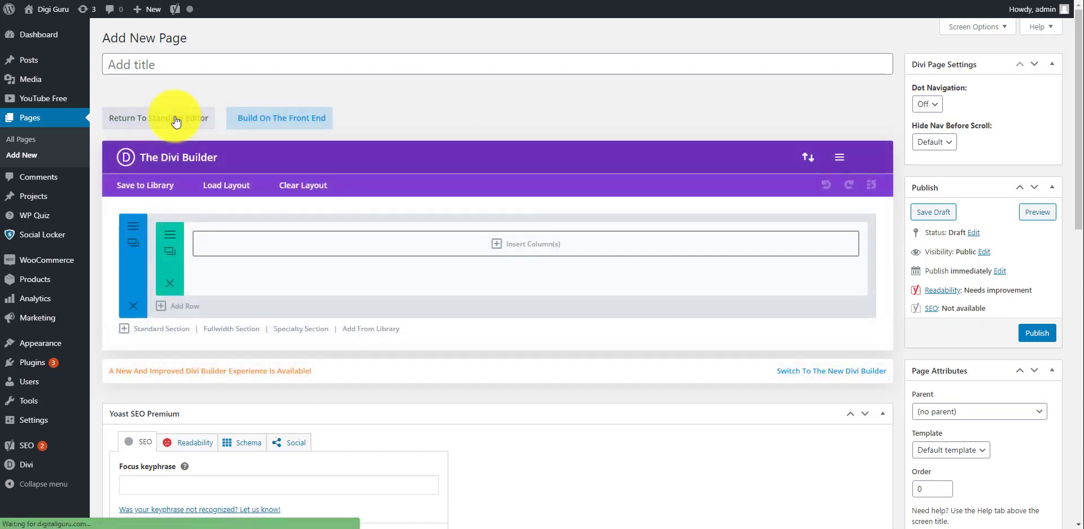
pyautogui.click(267, 55)
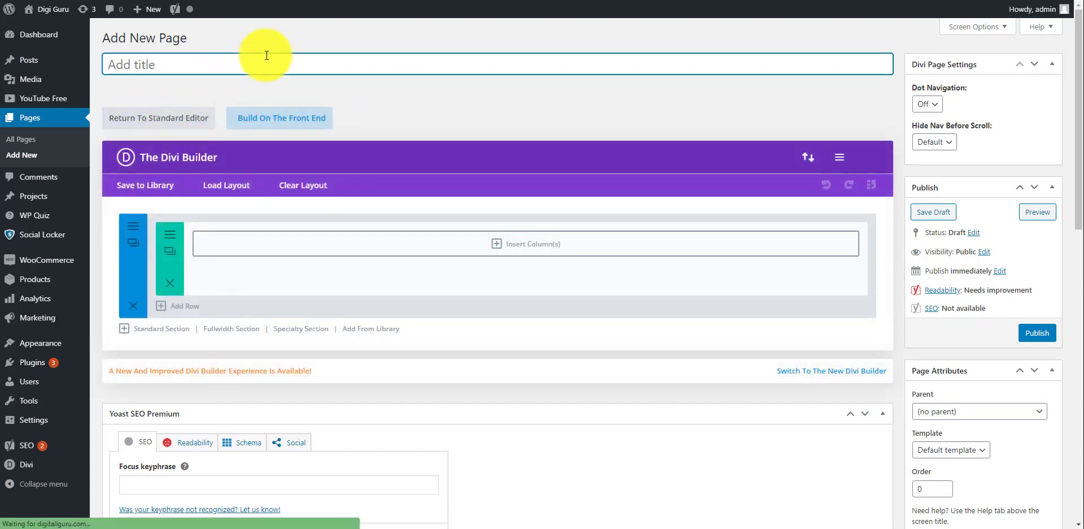
pyautogui.write('Sample ')
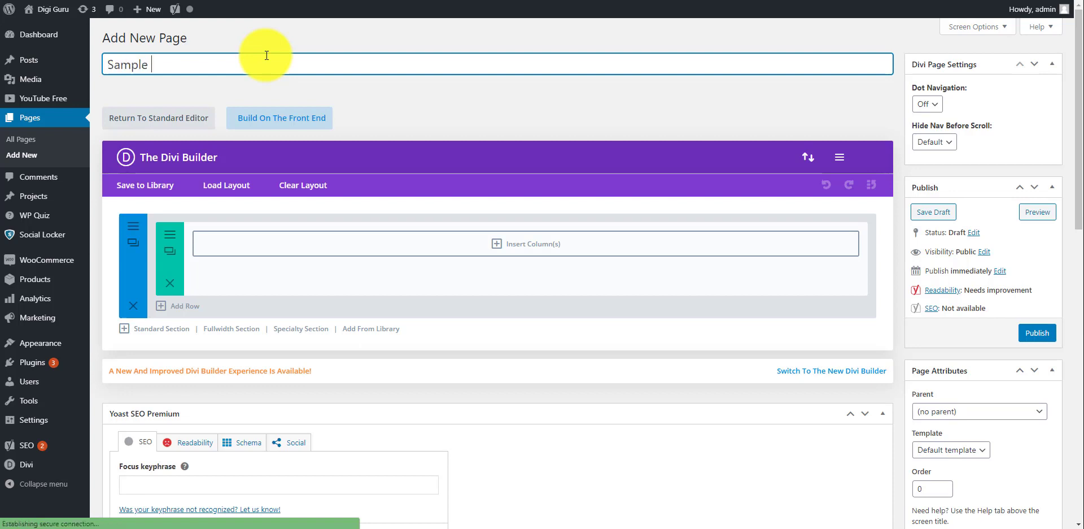
pyautogui.write('Page 13')
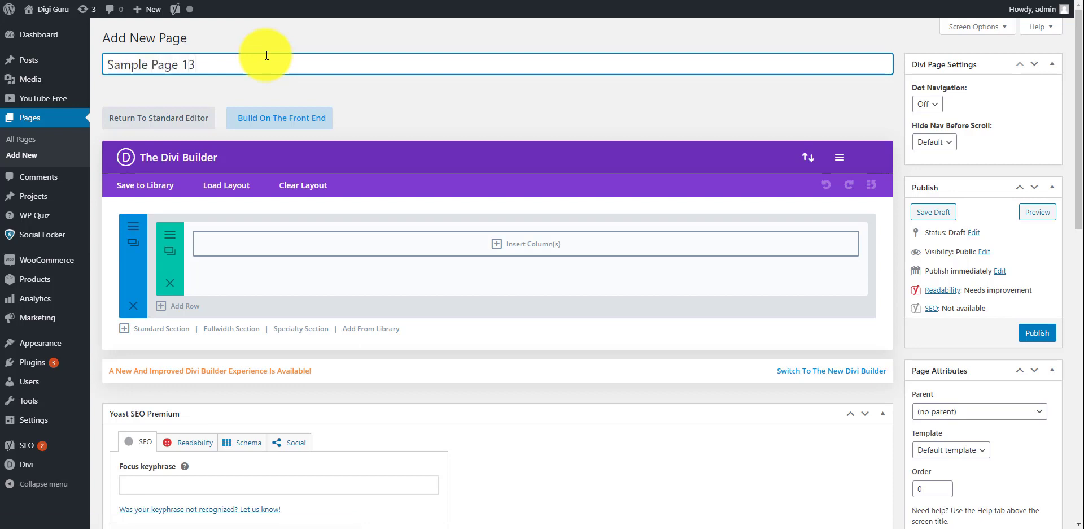
# Open the page in the front-end builder and start building from scratch, without inserting a row in the initial section
pyautogui.click(278, 120)
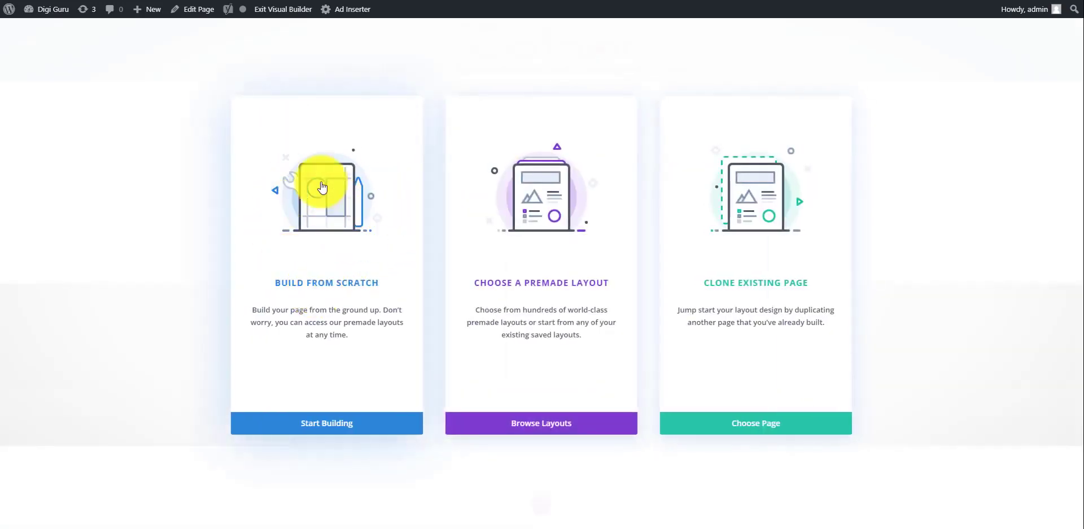
pyautogui.click(323, 259)
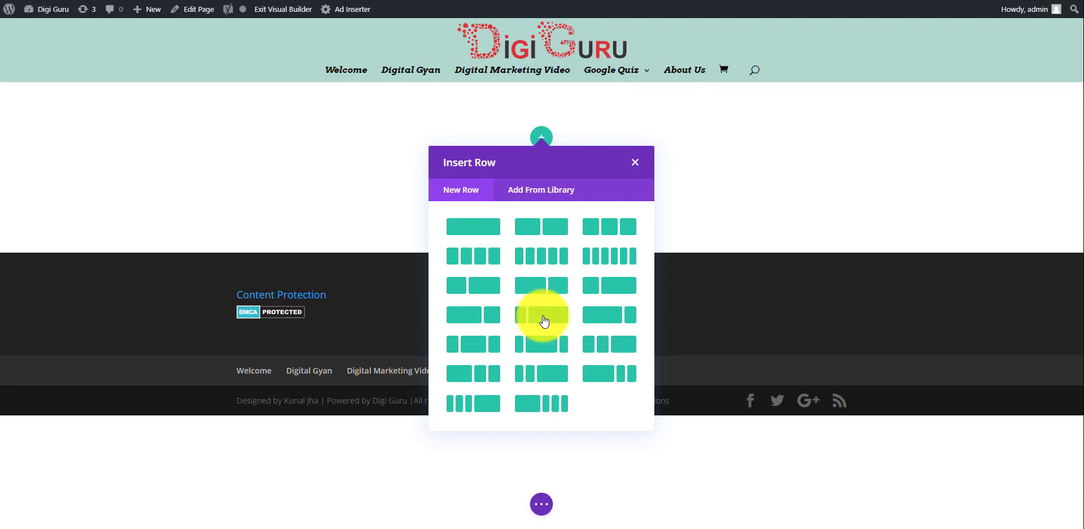
pyautogui.click(634, 163)
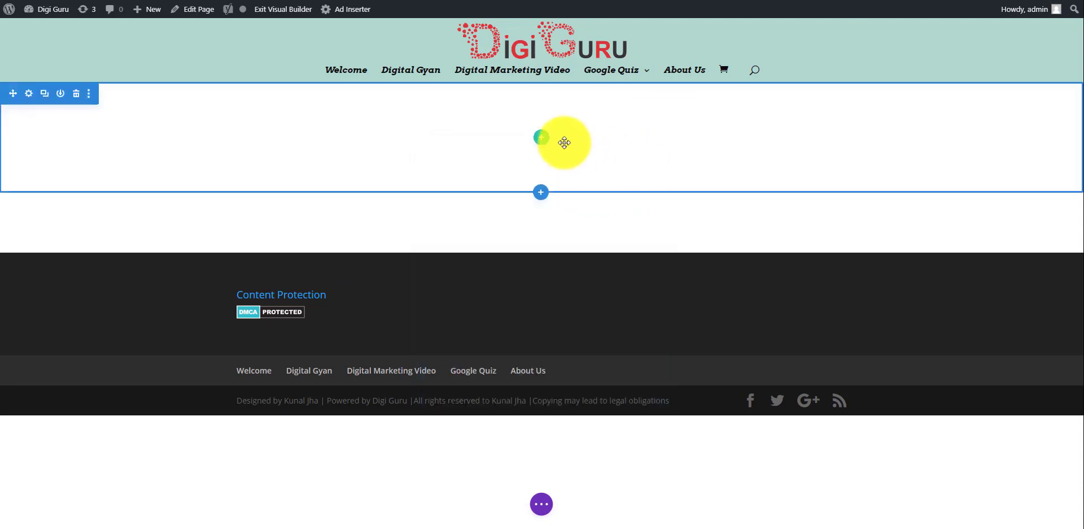
pyautogui.click(78, 95)
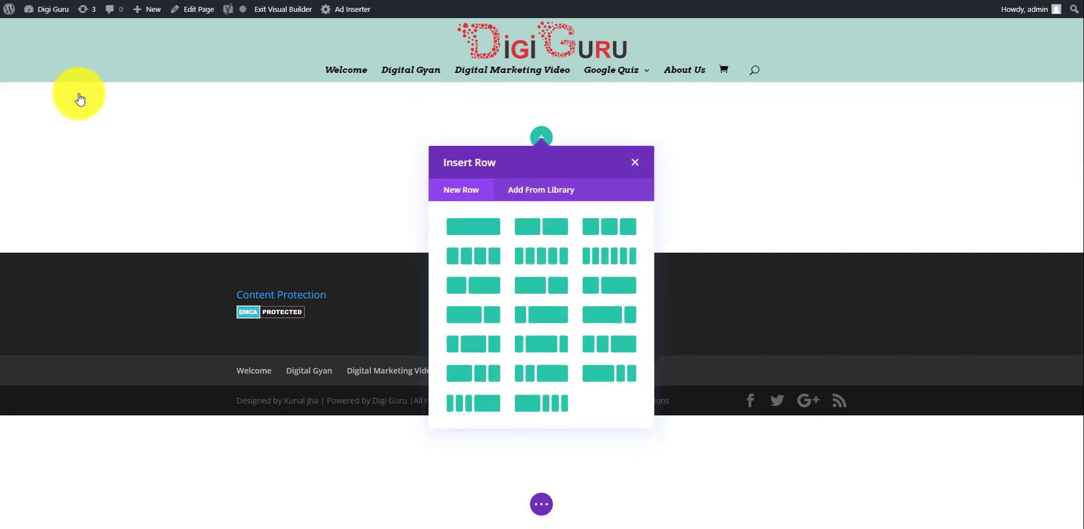
pyautogui.click(634, 162)
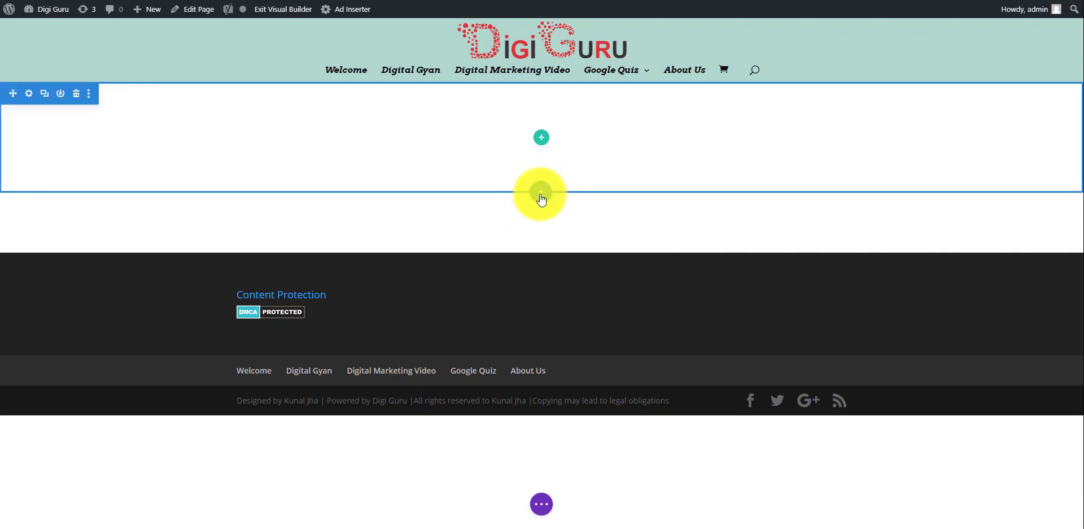
# Add a fullwidth section below the empty section and insert a Fullwidth Slider module in it
pyautogui.click(540, 192)
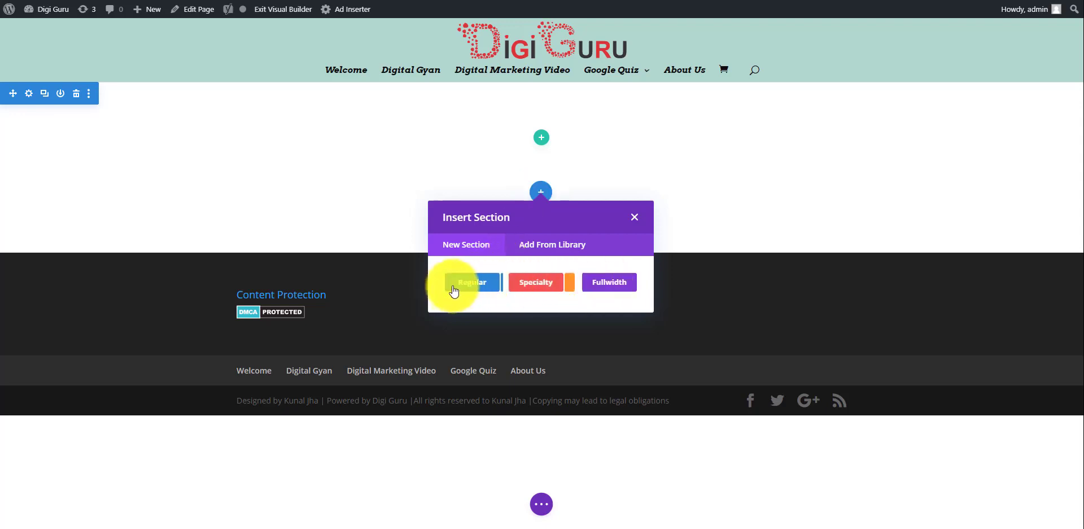
pyautogui.click(616, 287)
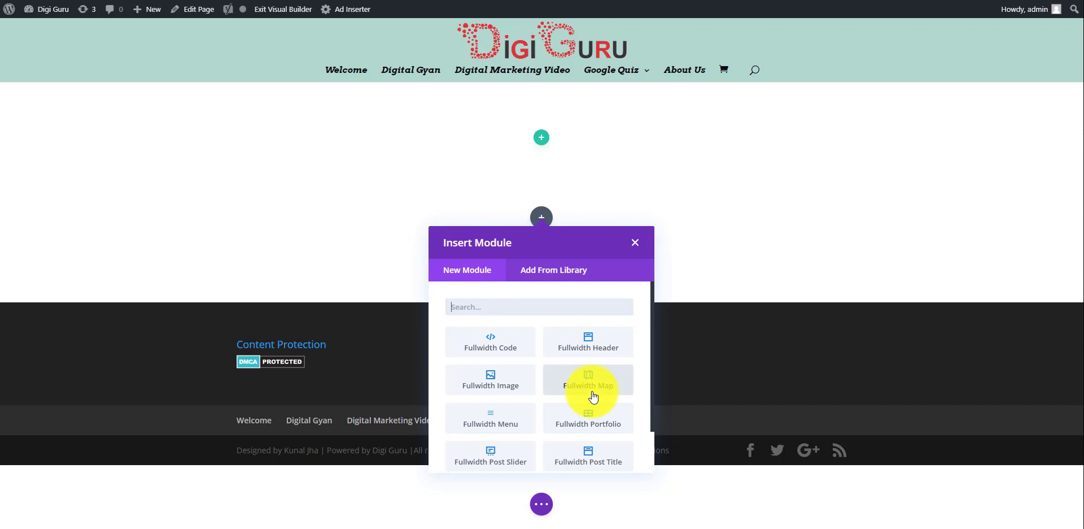
pyautogui.scroll(-1, 593, 397)
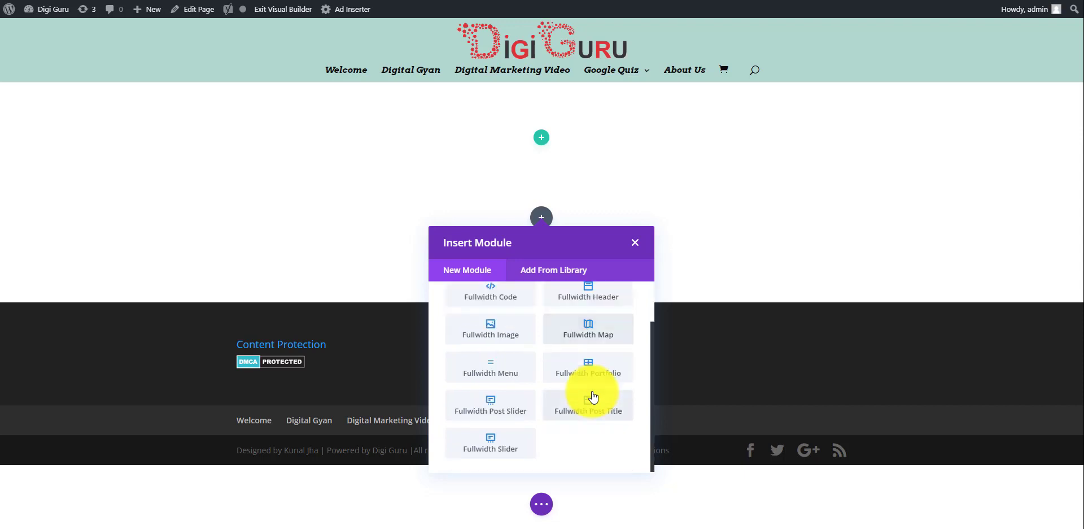
pyautogui.click(497, 448)
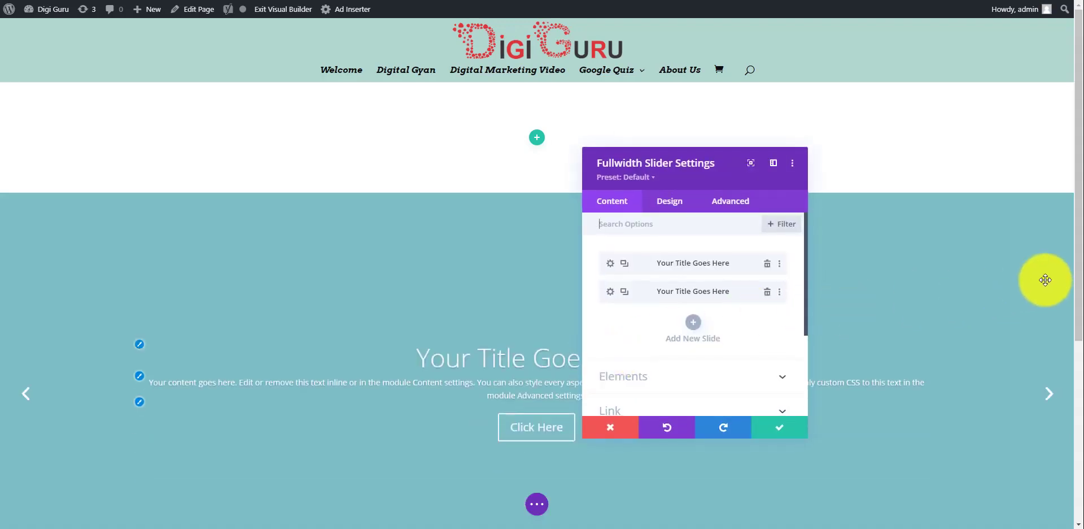
# Set the title of the slider's first slide to "This is my first slide"
pyautogui.moveTo(1079, 282); pyautogui.dragTo(1076, 360)
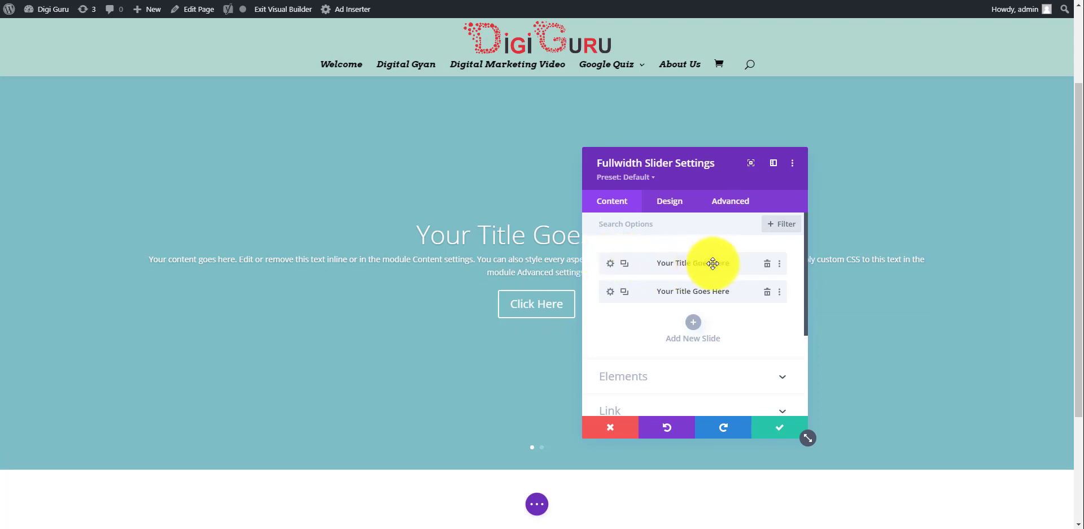
pyautogui.click(611, 266)
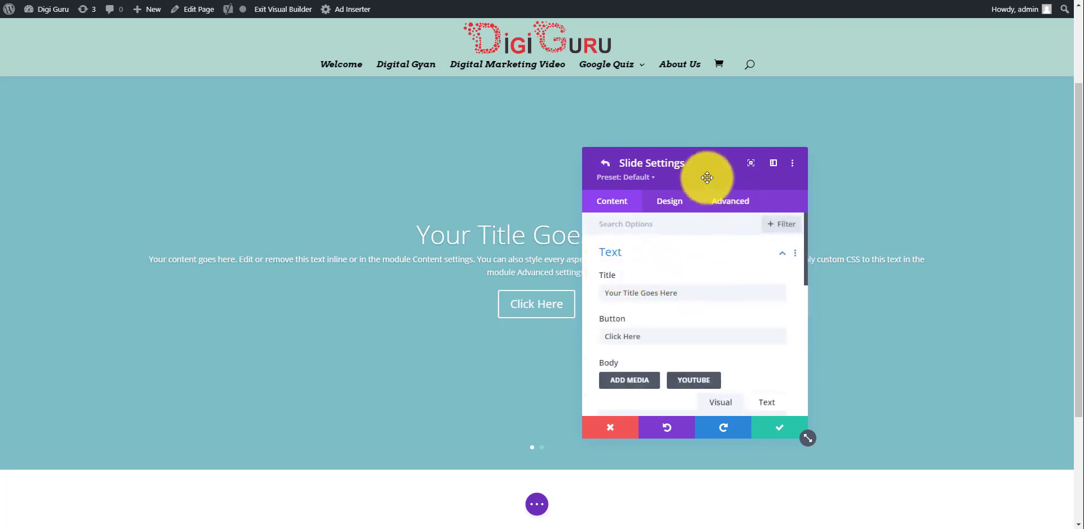
pyautogui.moveTo(701, 166); pyautogui.dragTo(891, 100)
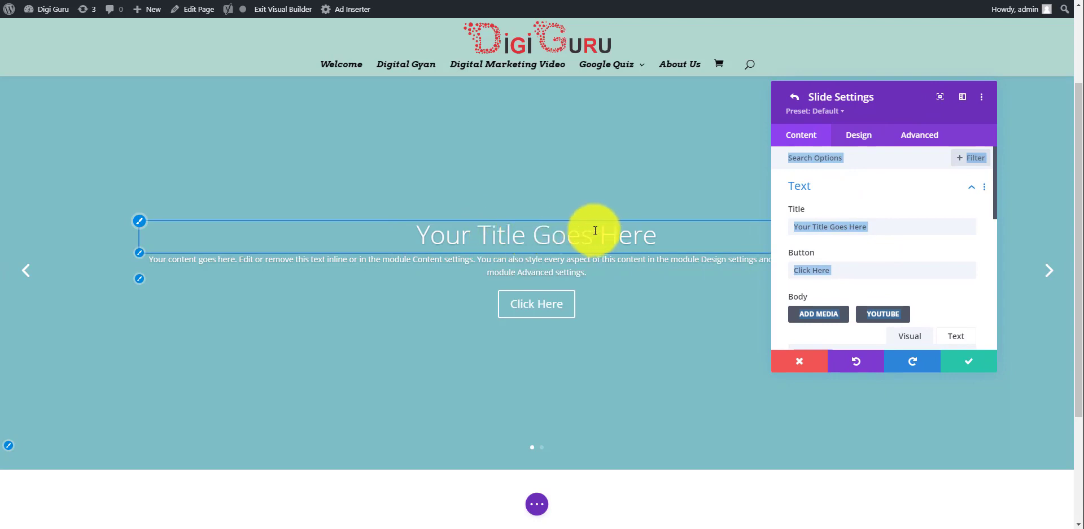
pyautogui.click(894, 227)
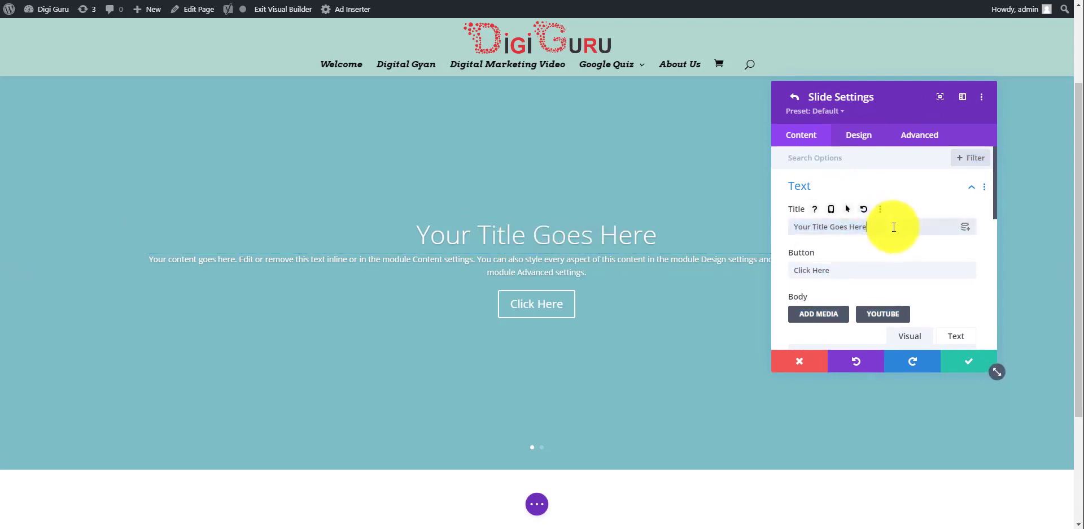
pyautogui.press('BackSpace')
pyautogui.press('BackSpace')
pyautogui.press('BackSpace')
pyautogui.press('BackSpace')
pyautogui.press('BackSpace')
pyautogui.press('BackSpace')
pyautogui.press('BackSpace')
pyautogui.press('BackSpace')
pyautogui.press('BackSpace')
pyautogui.press('BackSpace')
pyautogui.press('BackSpace')
pyautogui.press('BackSpace')
pyautogui.press('BackSpace')
pyautogui.press('BackSpace')
pyautogui.press('BackSpace')
pyautogui.press('BackSpace')
pyautogui.press('BackSpace')
pyautogui.press('BackSpace')
pyautogui.press('BackSpace')
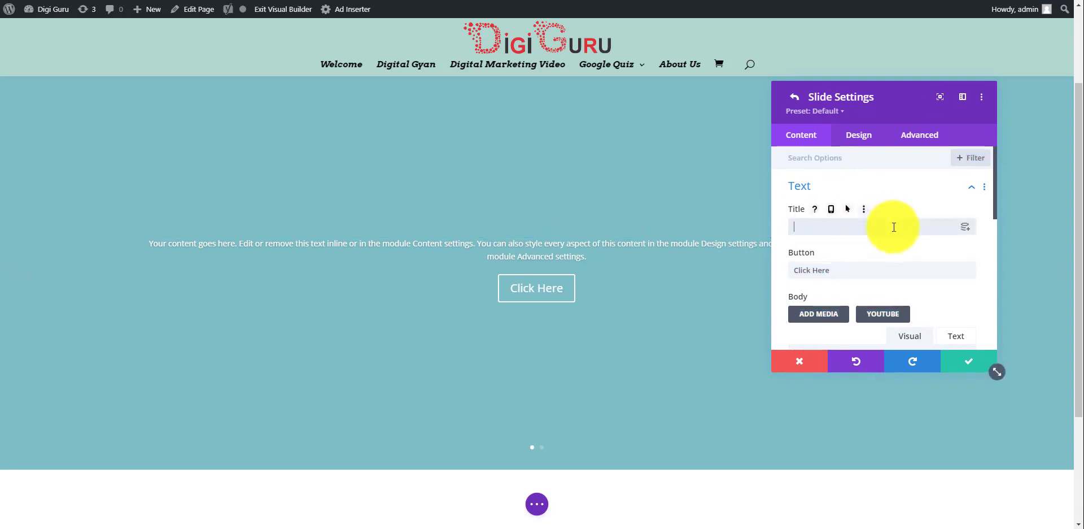
pyautogui.write('Tgis is')
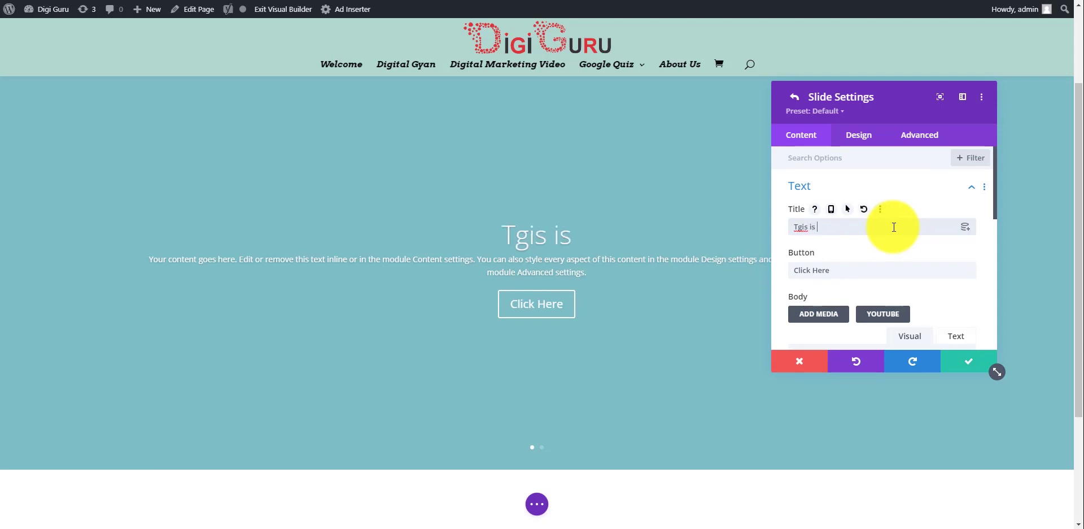
pyautogui.press('BackSpace')
pyautogui.press('BackSpace')
pyautogui.press('BackSpace')
pyautogui.press('BackSpace')
pyautogui.press('BackSpace')
pyautogui.press('BackSpace')
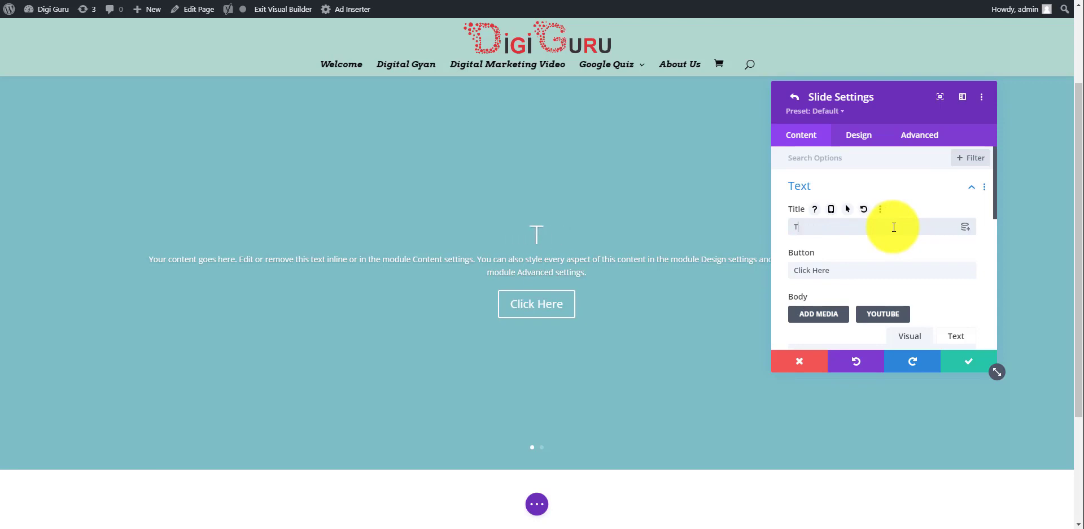
pyautogui.write('his is my f')
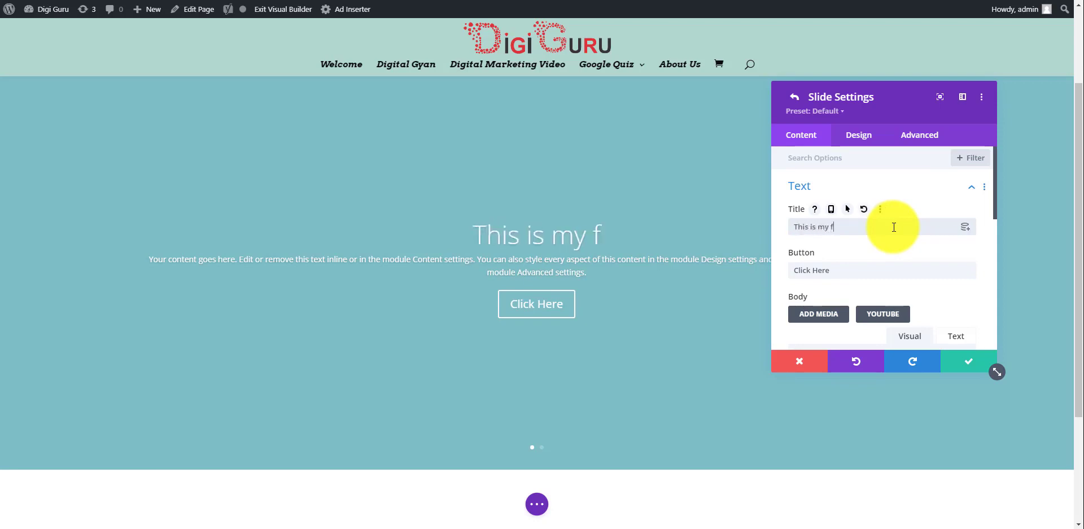
pyautogui.write('irst slide')
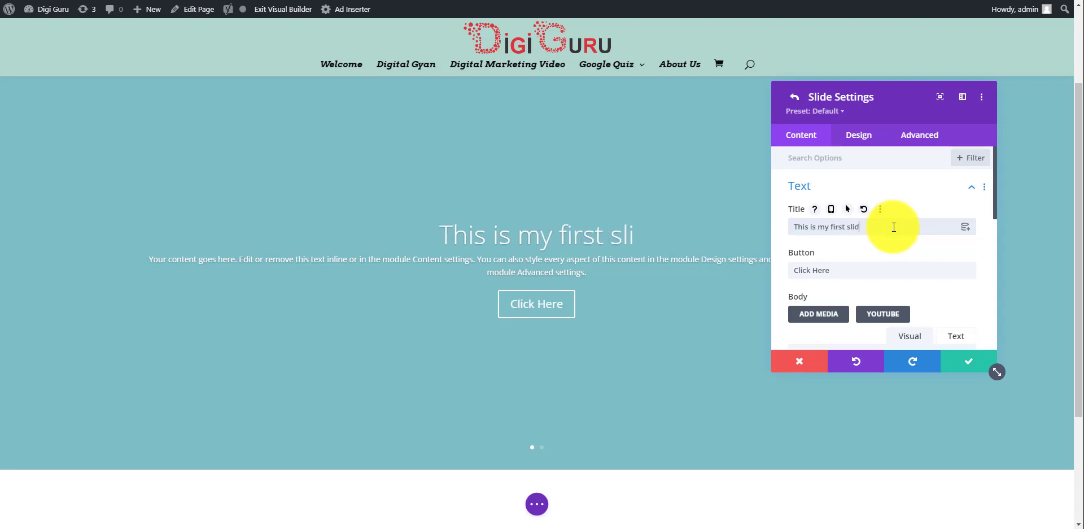
# Change the first slide's button text to "Know More"
pyautogui.click(873, 273)
pyautogui.press('BackSpace')
pyautogui.press('BackSpace')
pyautogui.press('BackSpace')
pyautogui.press('BackSpace')
pyautogui.press('BackSpace')
pyautogui.press('BackSpace')
pyautogui.press('BackSpace')
pyautogui.press('BackSpace')
pyautogui.press('BackSpace')
pyautogui.press('BackSpace')
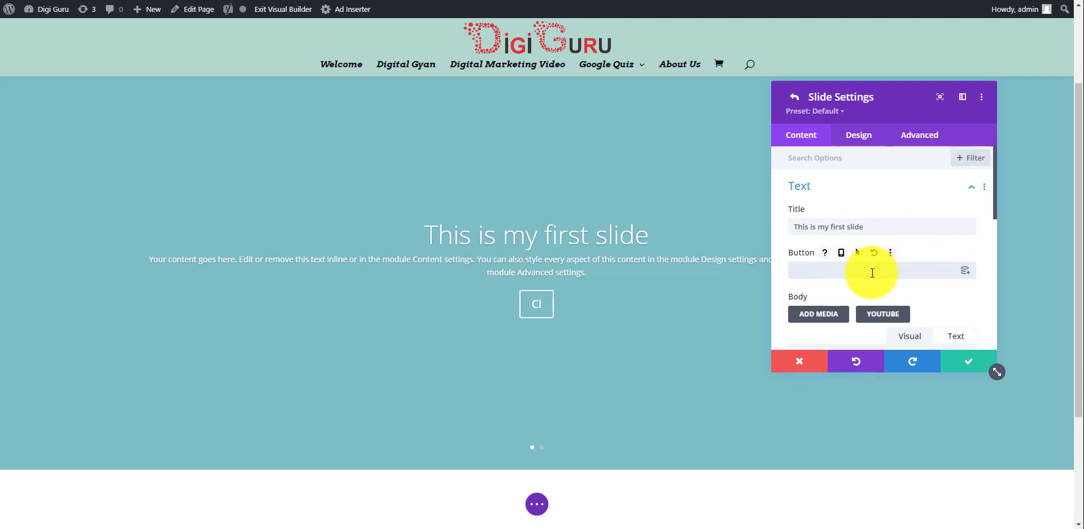
pyautogui.write('Know More')
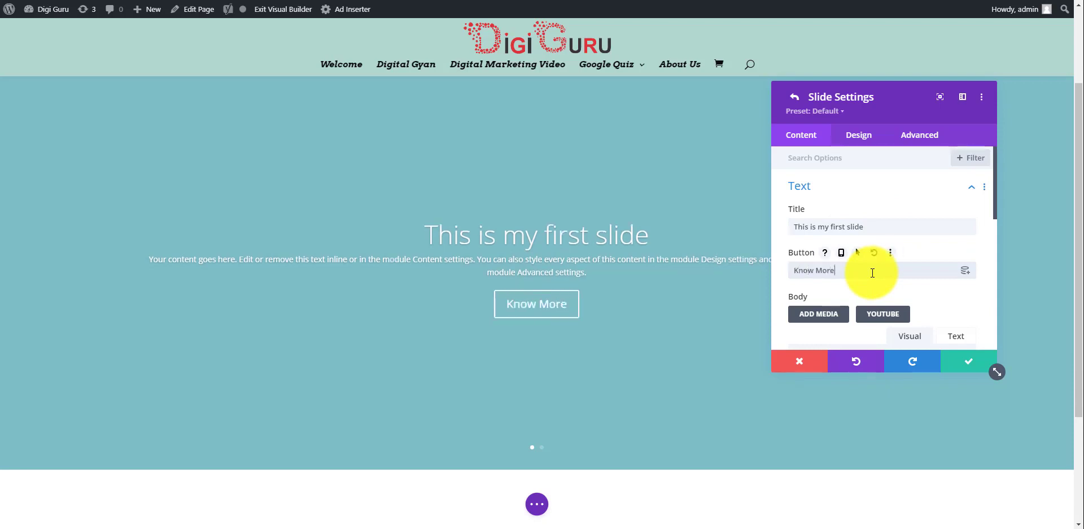
# Add the media library photo of the woman with dark-rimmed glasses as the first slide's image
pyautogui.scroll(-3, 873, 273)
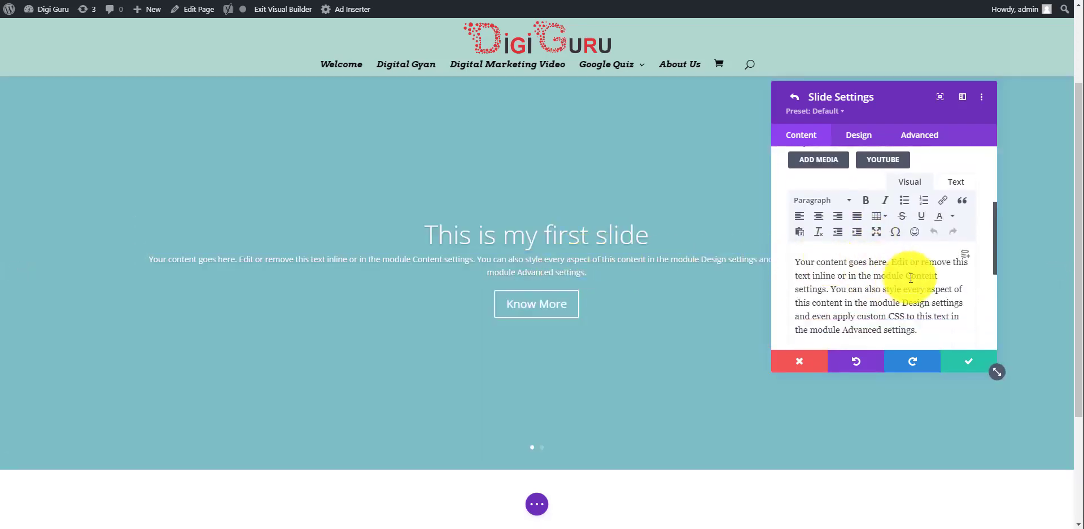
pyautogui.scroll(-3, 910, 278)
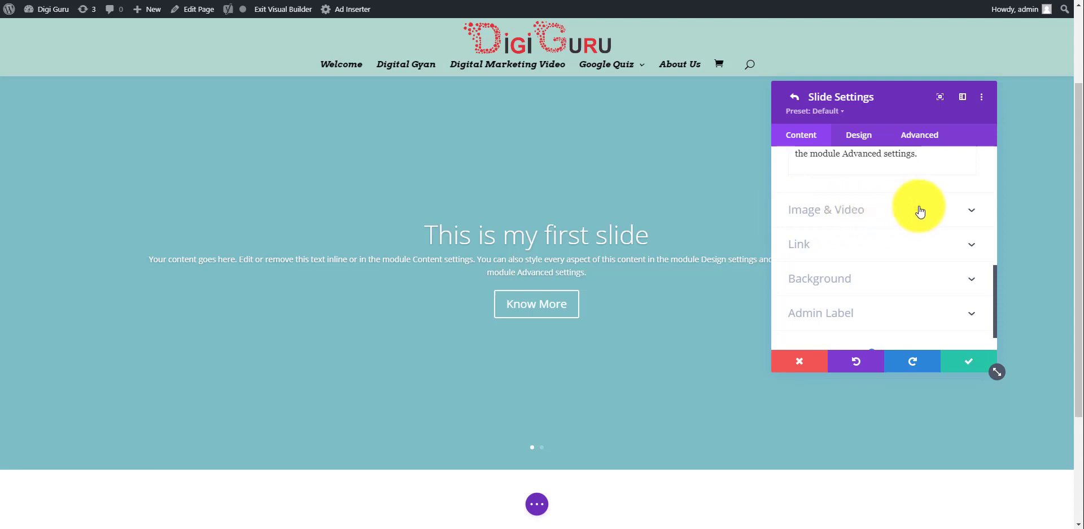
pyautogui.click(892, 209)
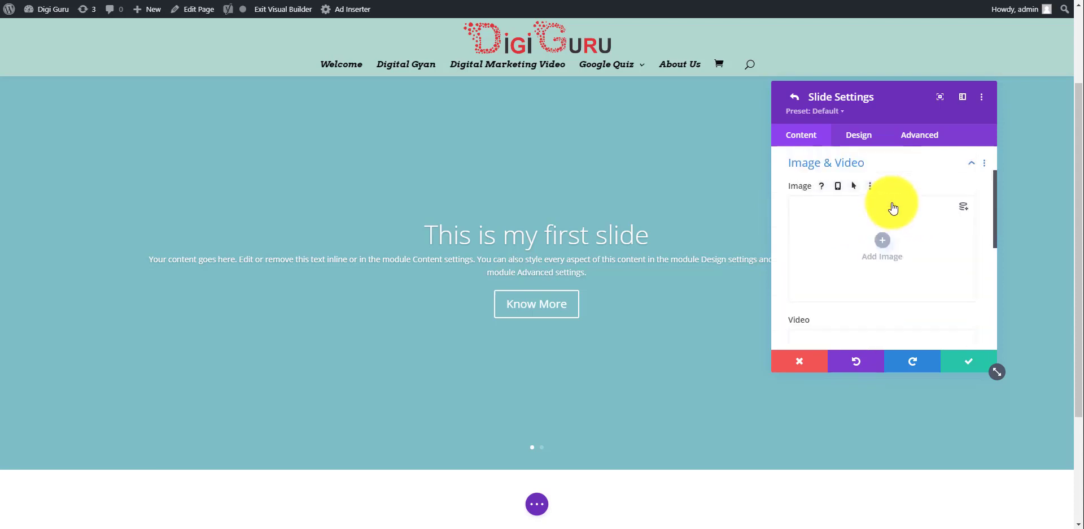
pyautogui.click(890, 247)
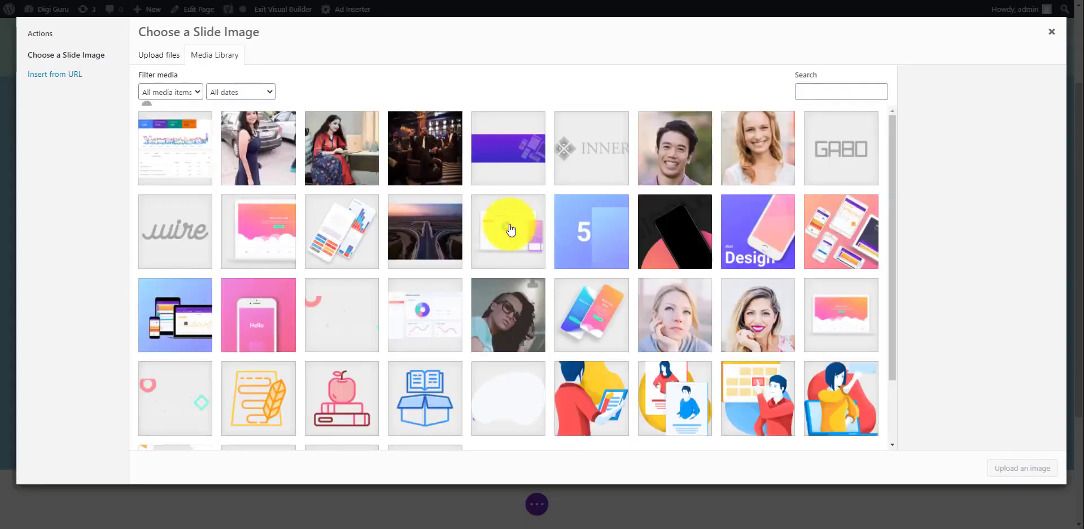
pyautogui.click(536, 295)
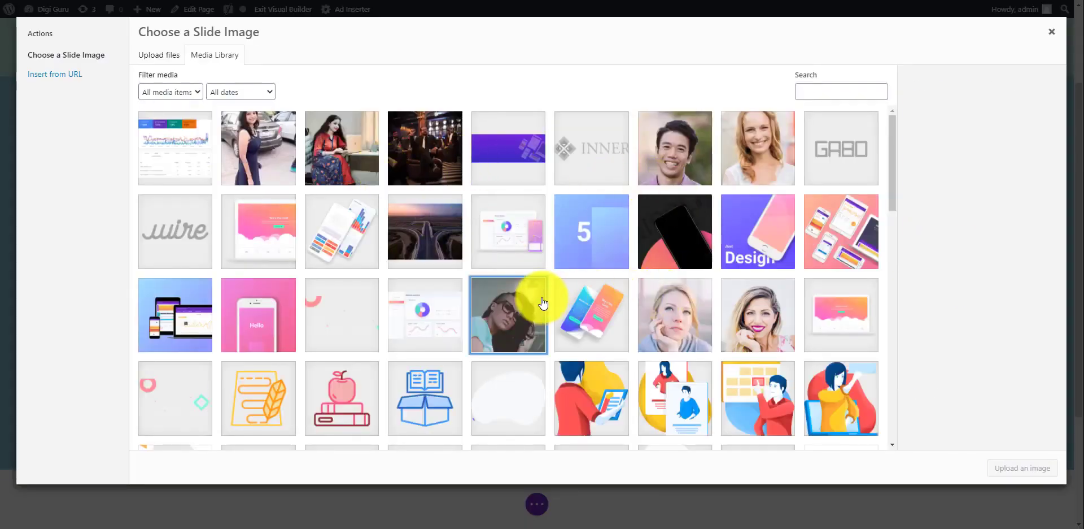
pyautogui.click(1007, 476)
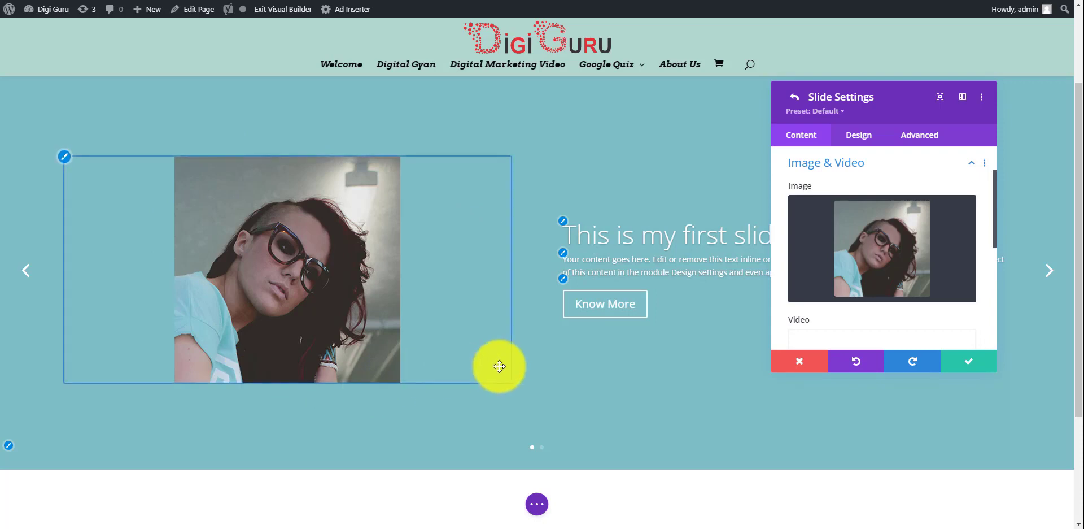
pyautogui.click(972, 167)
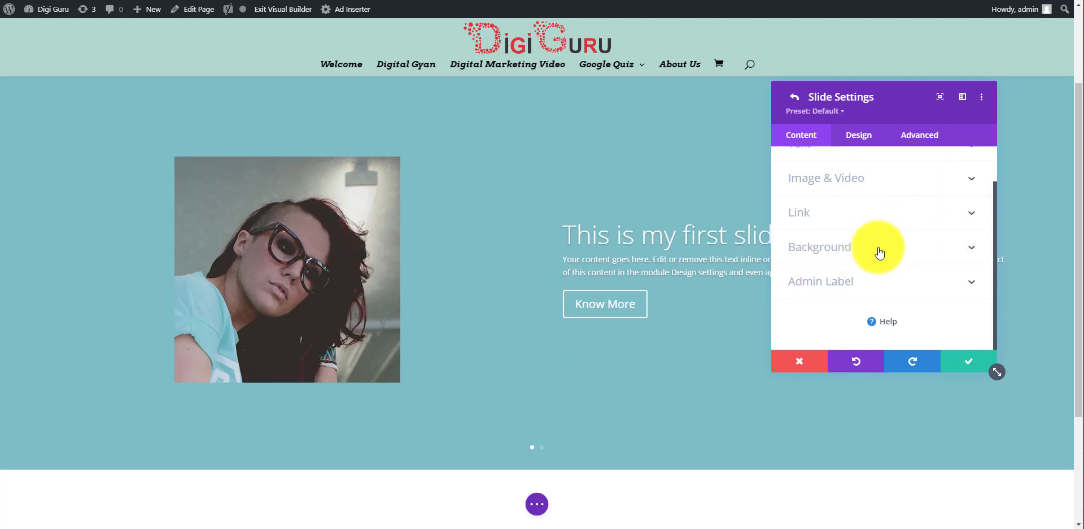
pyautogui.click(882, 216)
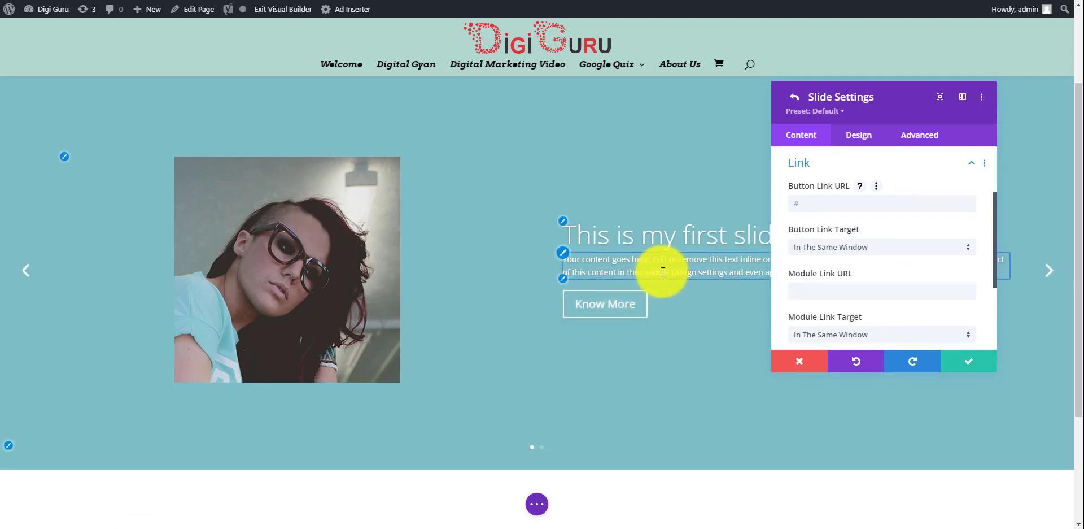
pyautogui.click(839, 206)
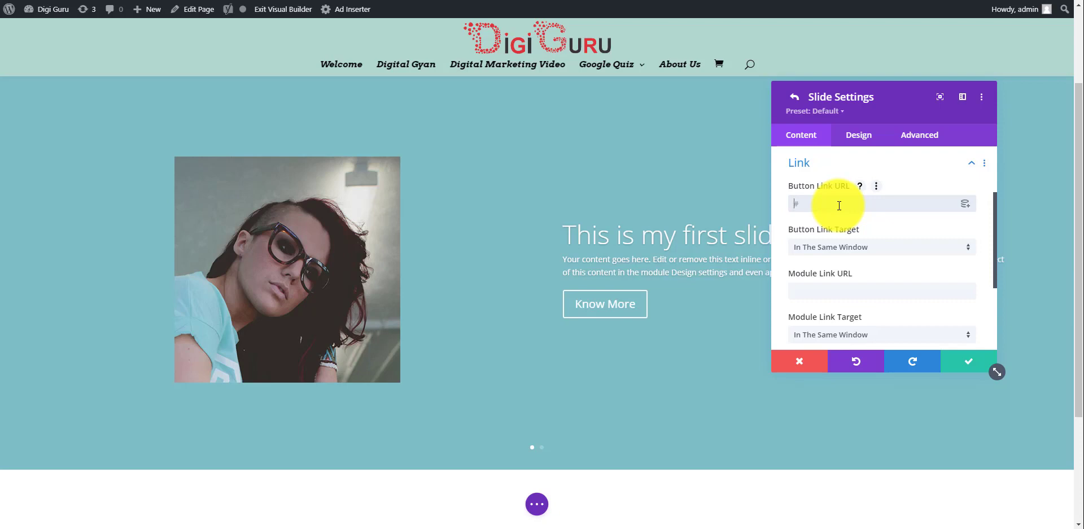
pyautogui.write('www.google.com')
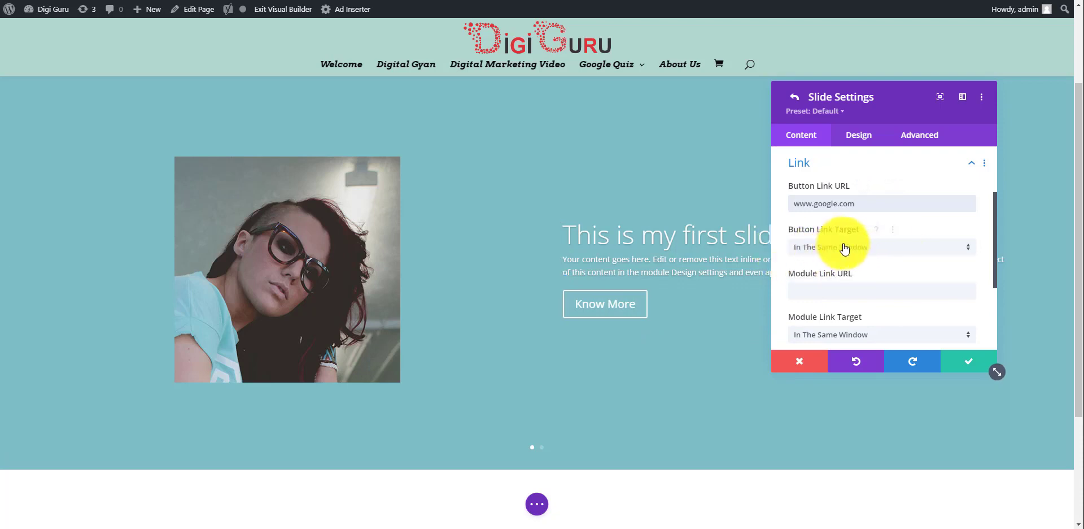
pyautogui.click(861, 249)
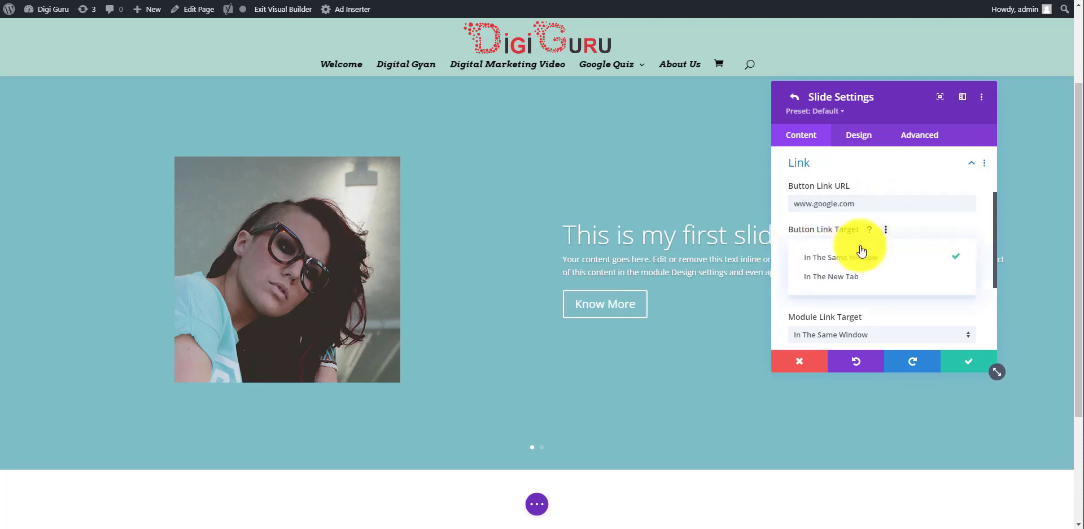
pyautogui.click(876, 282)
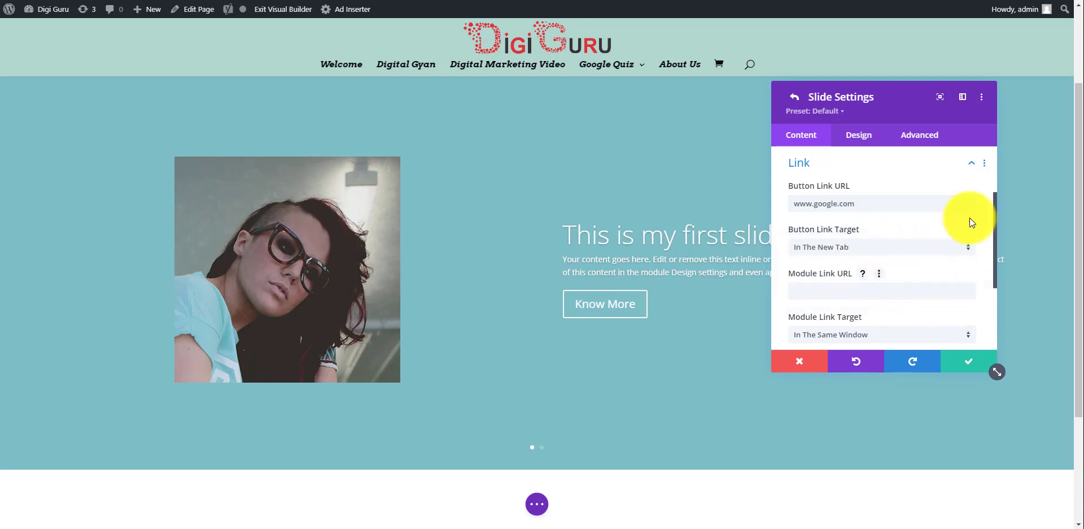
pyautogui.click(974, 169)
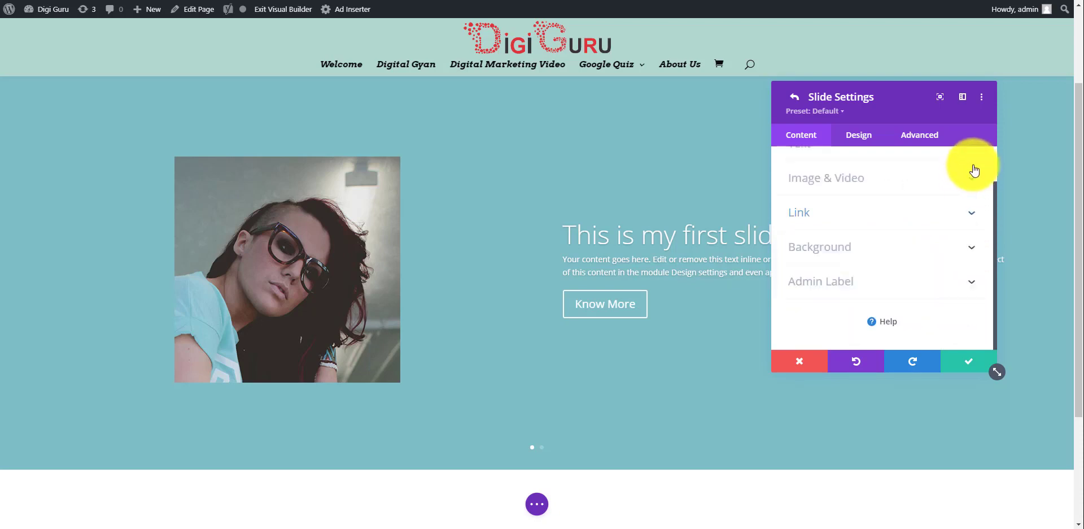
# Remove the first slide's default background color
pyautogui.click(919, 254)
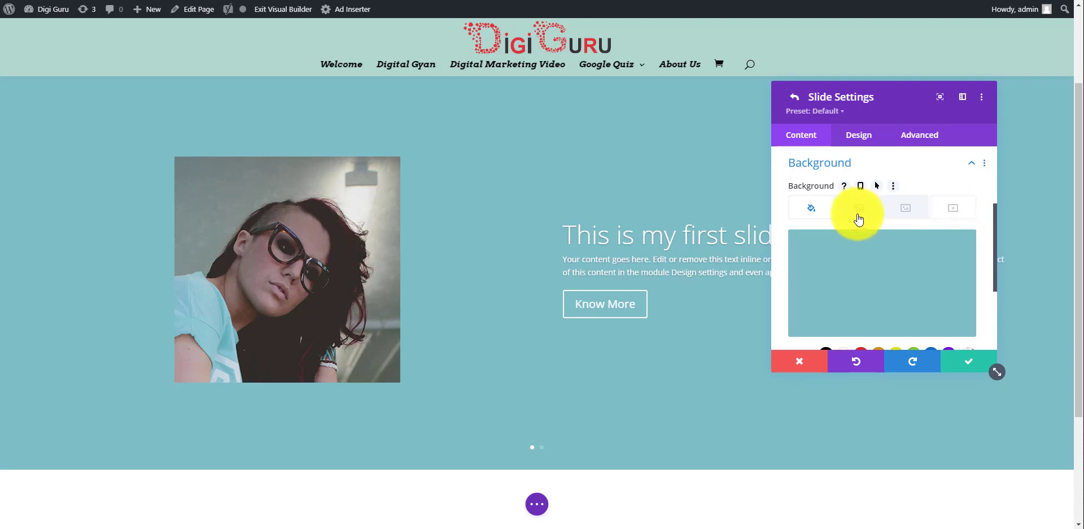
pyautogui.moveTo(822, 268)
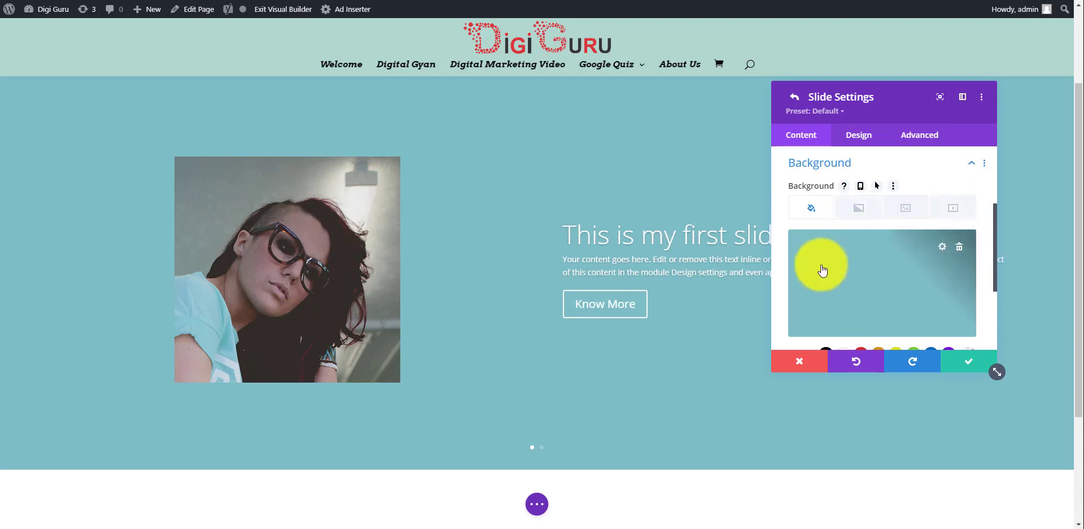
pyautogui.click(958, 249)
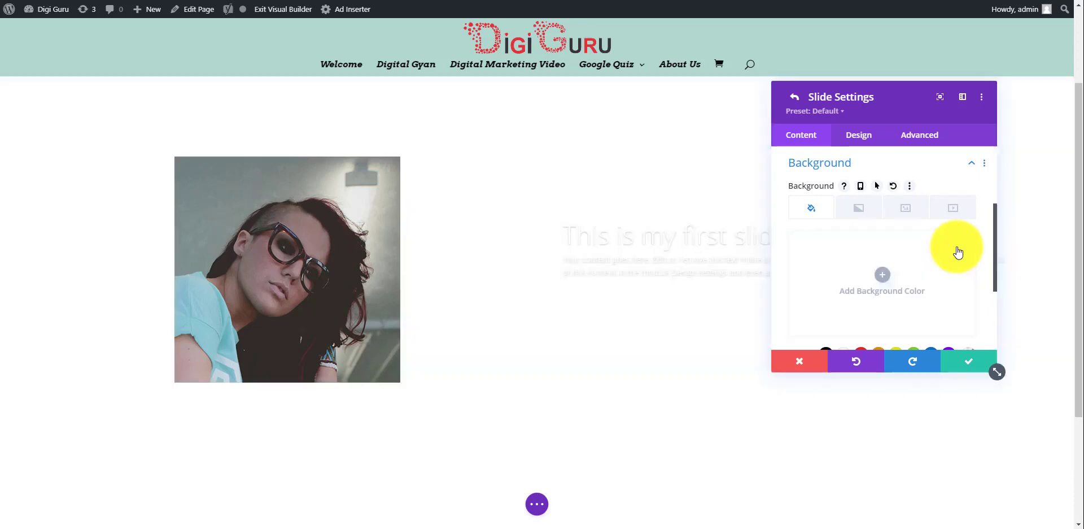
# Try the olive color #7c794c as the slide's background and remove it again
pyautogui.click(879, 278)
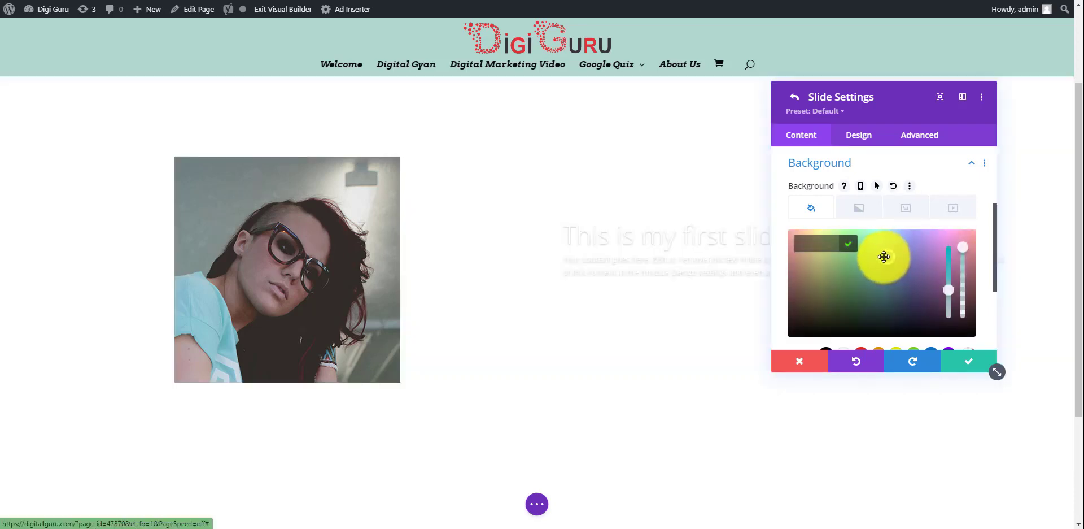
pyautogui.click(874, 257)
pyautogui.moveTo(868, 257); pyautogui.dragTo(820, 286)
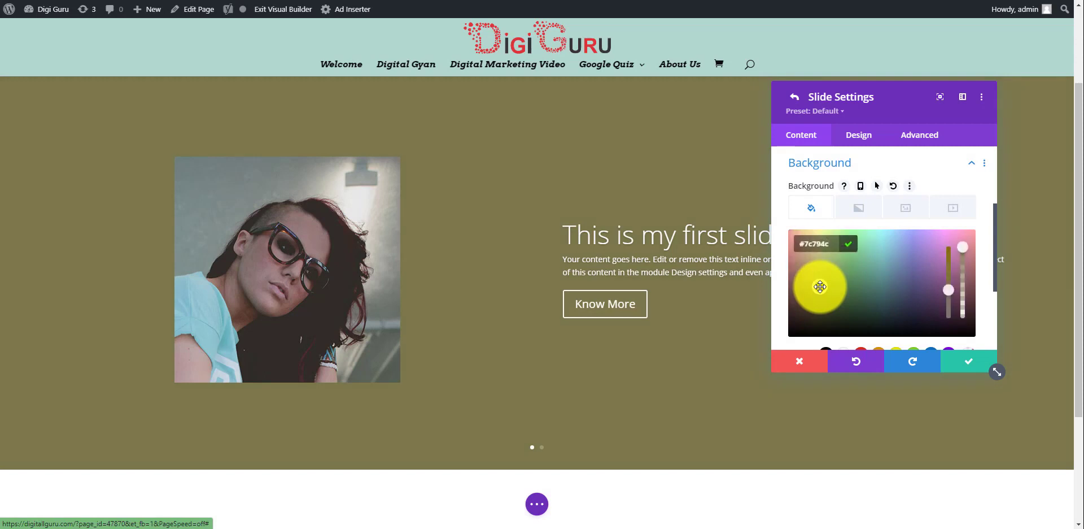
pyautogui.click(984, 208)
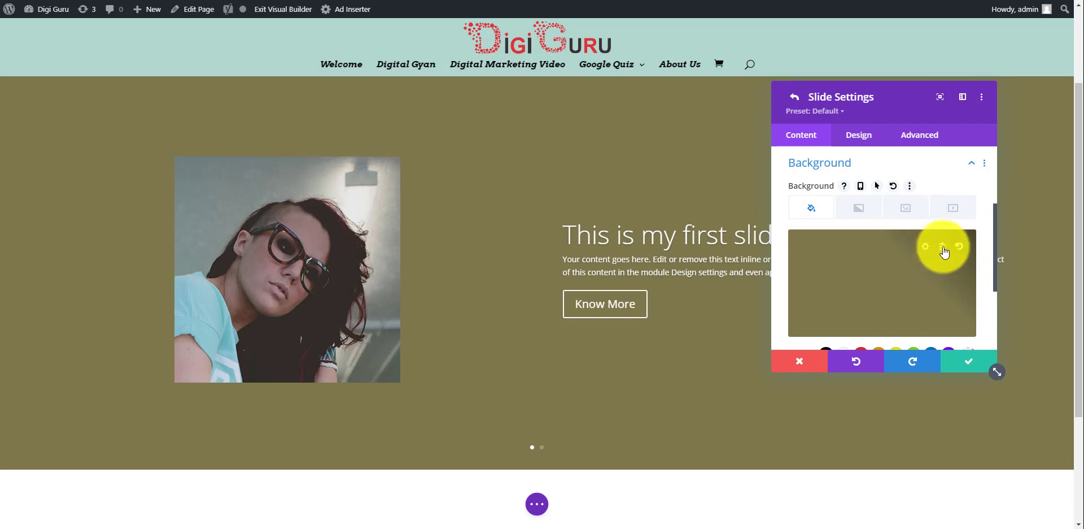
pyautogui.click(943, 247)
# Add a background gradient to the slide and set its first color to white (#ffffff)
pyautogui.click(859, 210)
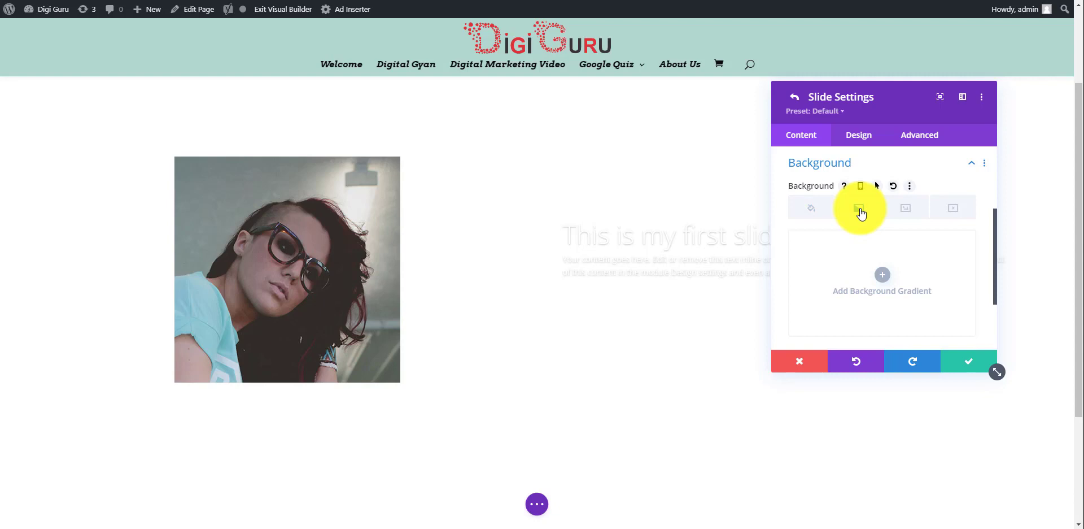
pyautogui.click(884, 275)
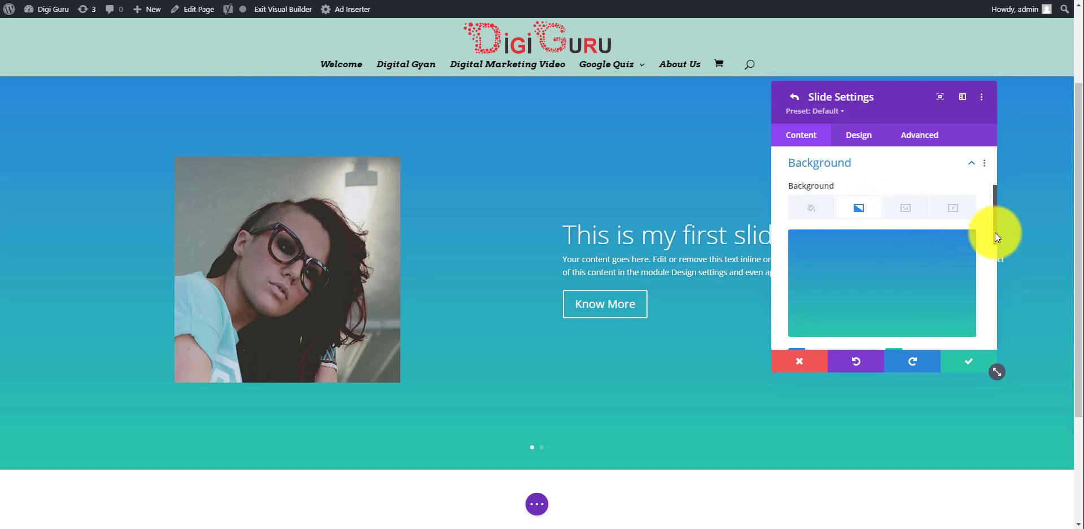
pyautogui.scroll(-3, 996, 235)
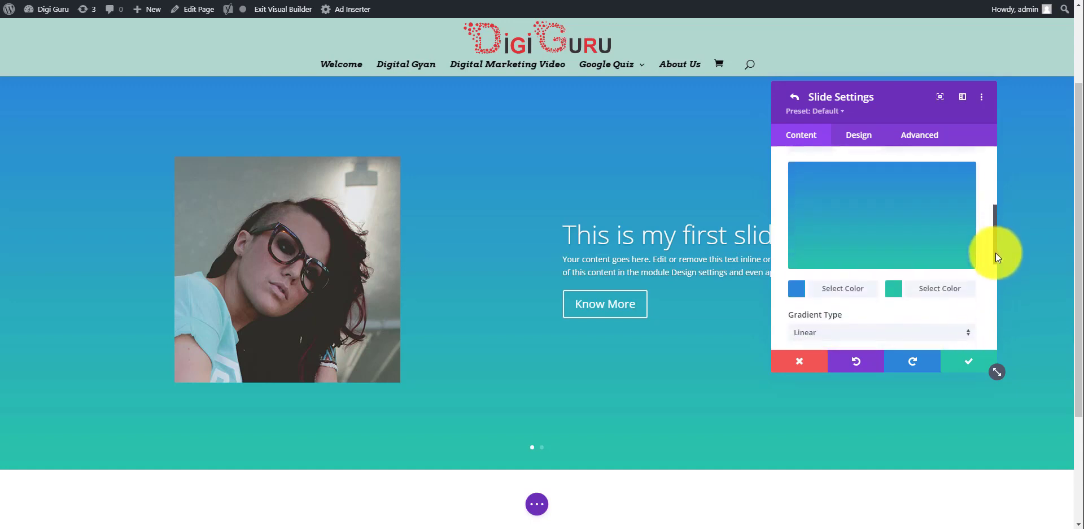
pyautogui.click(839, 292)
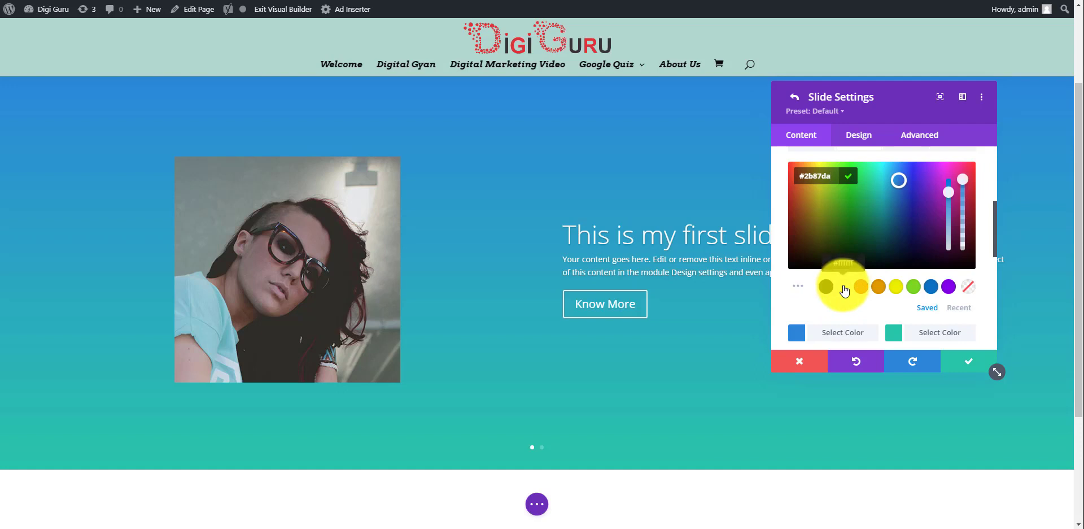
pyautogui.click(843, 288)
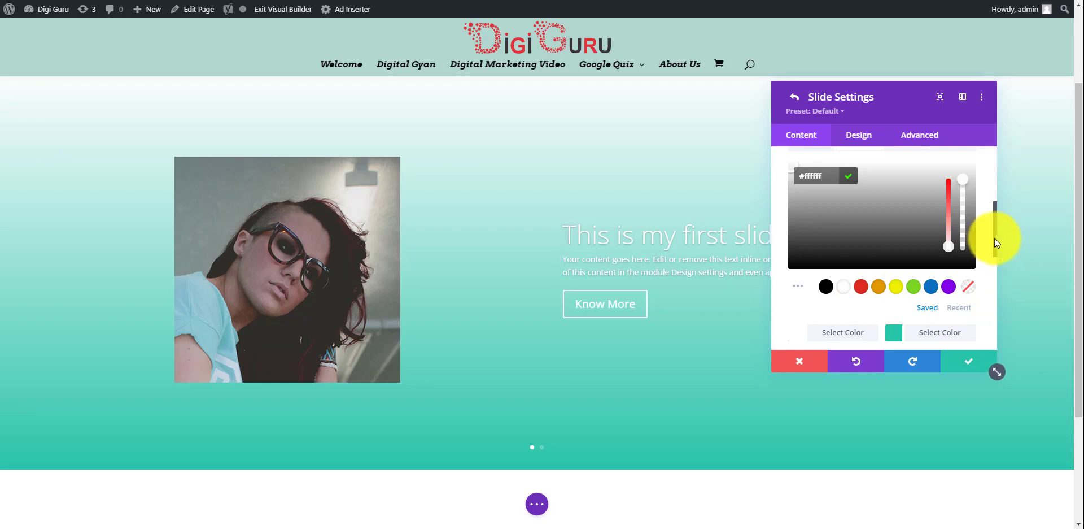
# Set the background gradient's direction to 163deg and its start position to 16%
pyautogui.moveTo(995, 238); pyautogui.dragTo(995, 274)
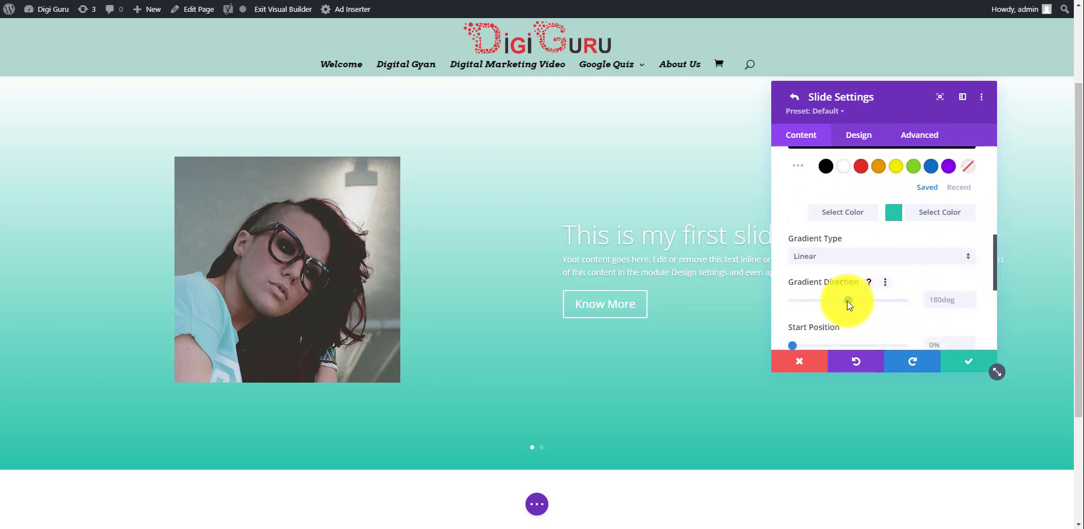
pyautogui.moveTo(848, 300); pyautogui.dragTo(859, 300)
pyautogui.scroll(-1, 858, 299)
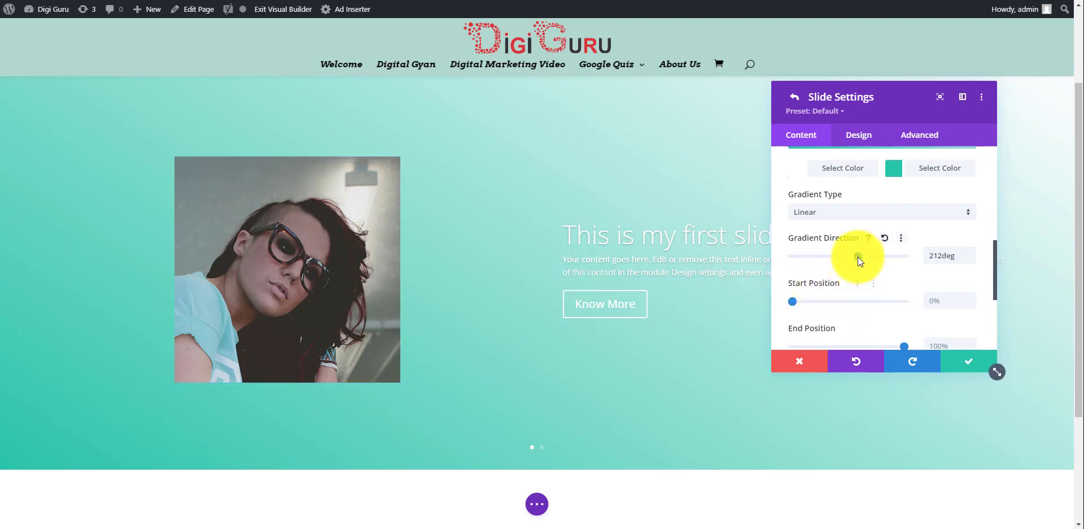
pyautogui.moveTo(858, 257); pyautogui.dragTo(843, 259)
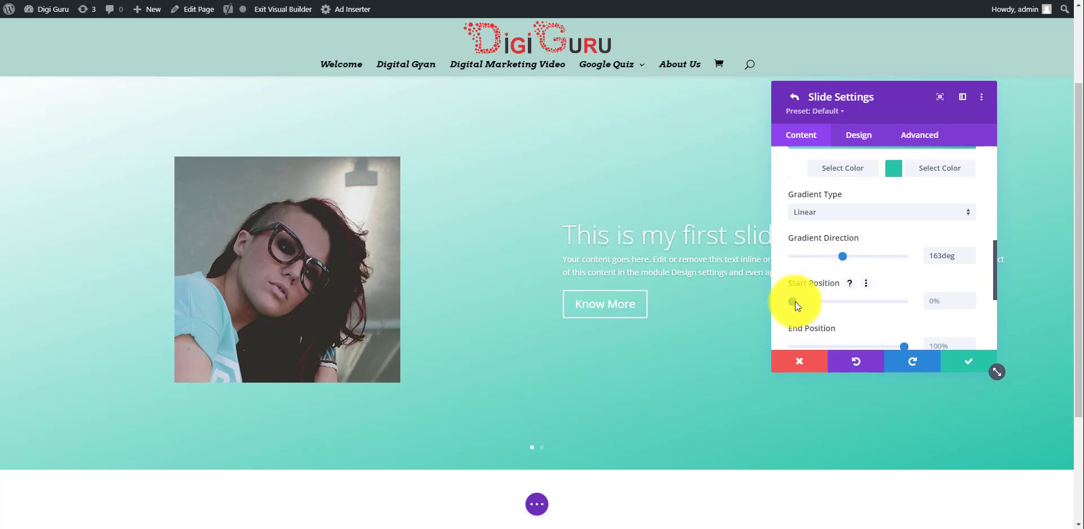
pyautogui.moveTo(795, 300)
pyautogui.mouseDown()
pyautogui.moveTo(826, 303)
pyautogui.moveTo(791, 307)
pyautogui.moveTo(811, 301)
pyautogui.mouseUp()
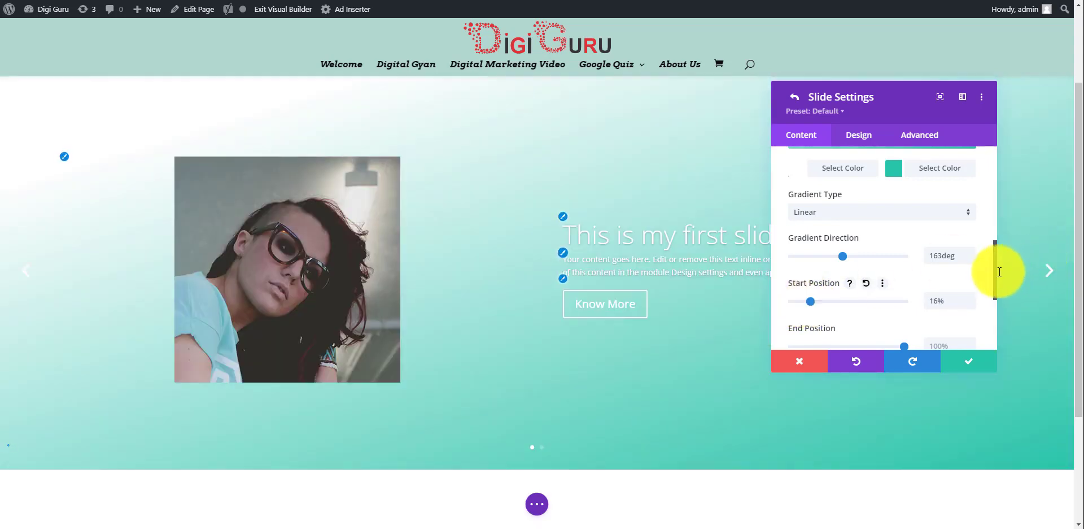
# Enable the text overlay in the slide's design settings
pyautogui.moveTo(995, 271); pyautogui.dragTo(995, 185)
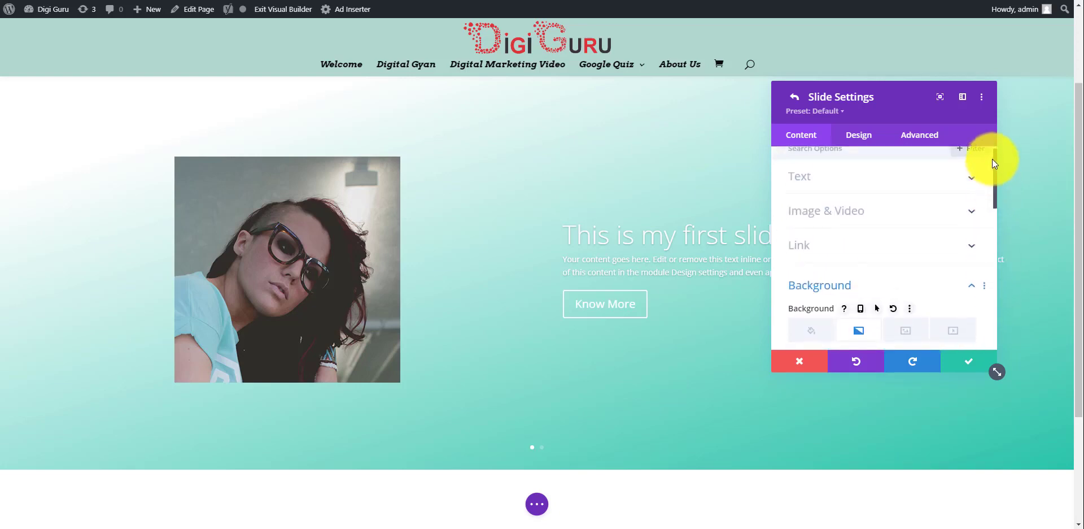
pyautogui.click(868, 141)
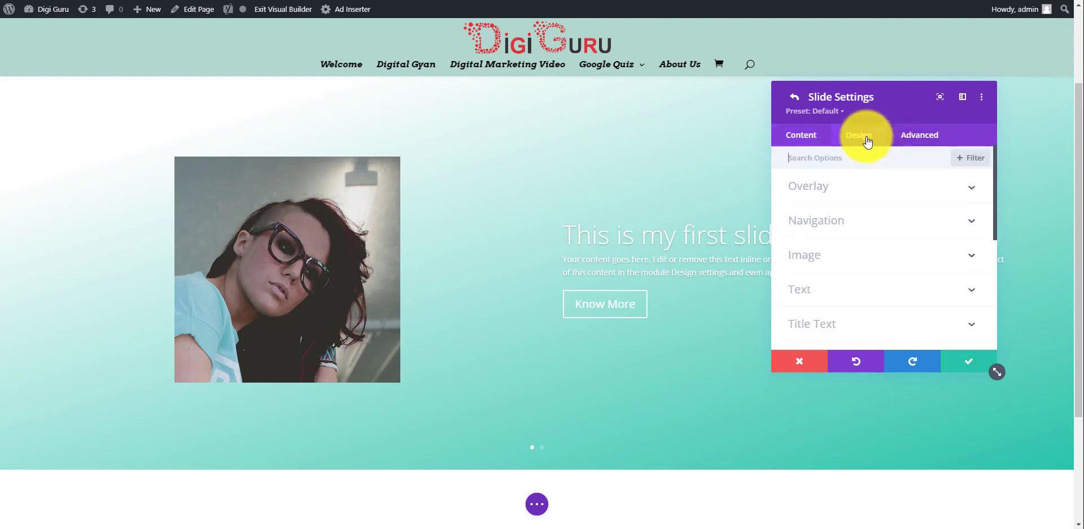
pyautogui.click(940, 197)
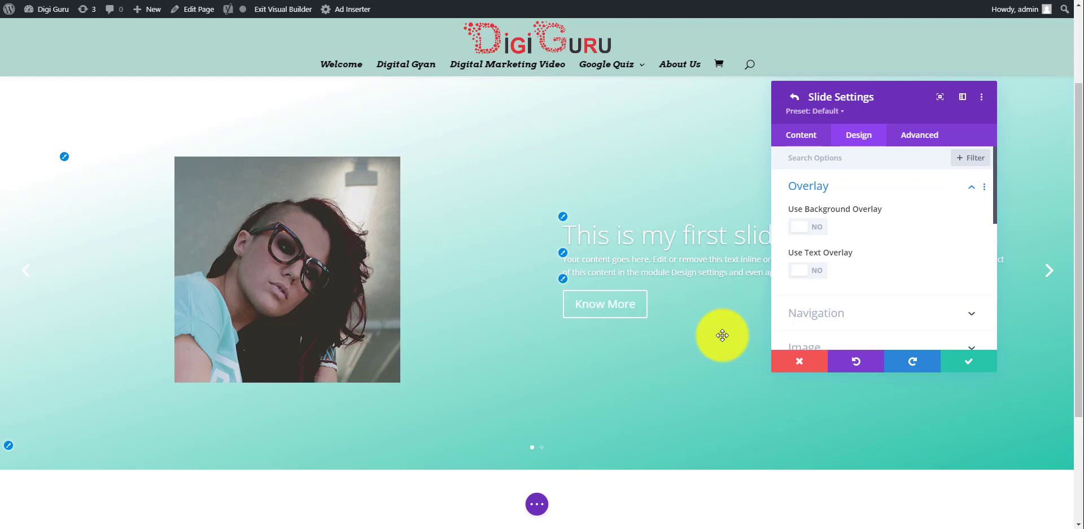
pyautogui.click(820, 272)
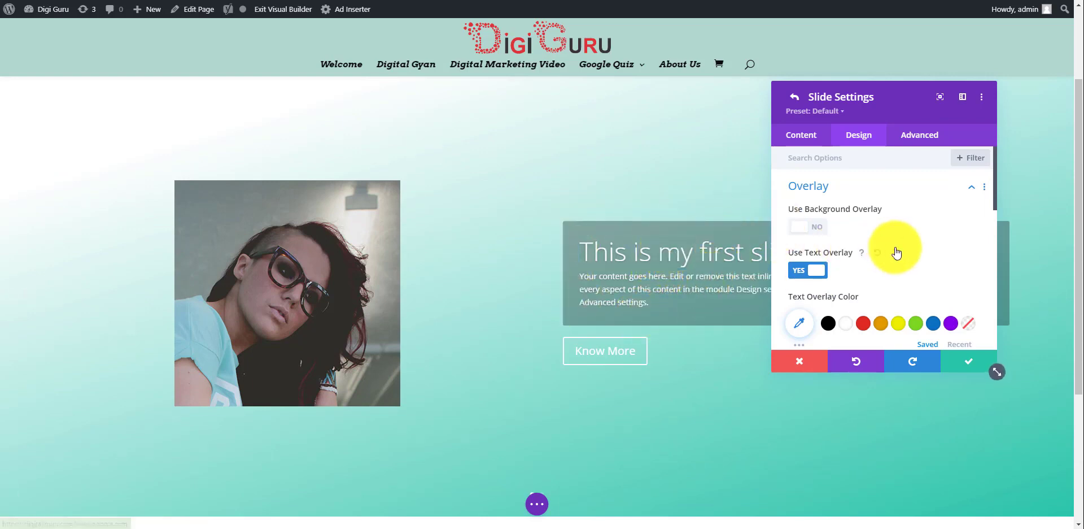
# Try black, white and red as the text overlay color and return to black
pyautogui.scroll(-1, 896, 252)
pyautogui.scroll(-3, 897, 252)
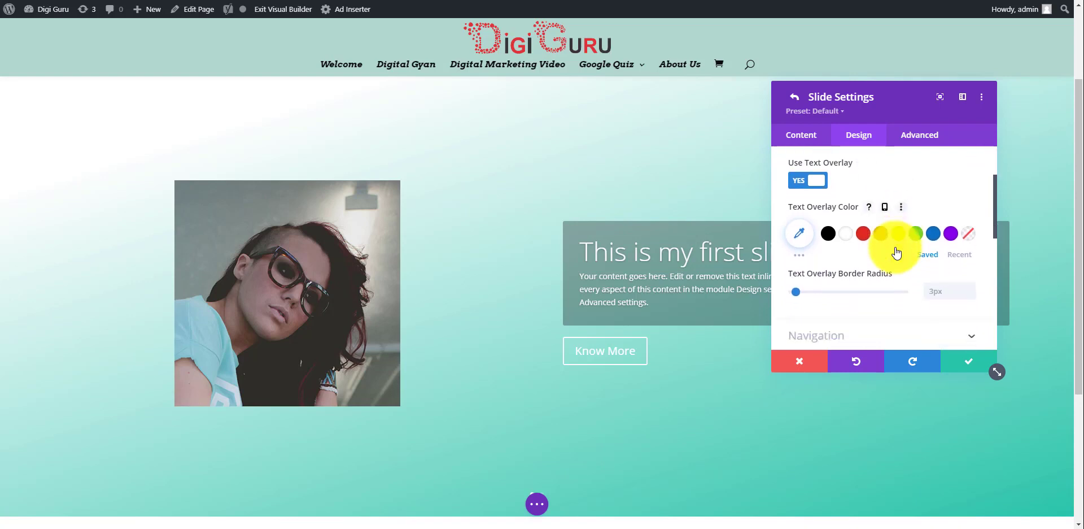
pyautogui.click(829, 236)
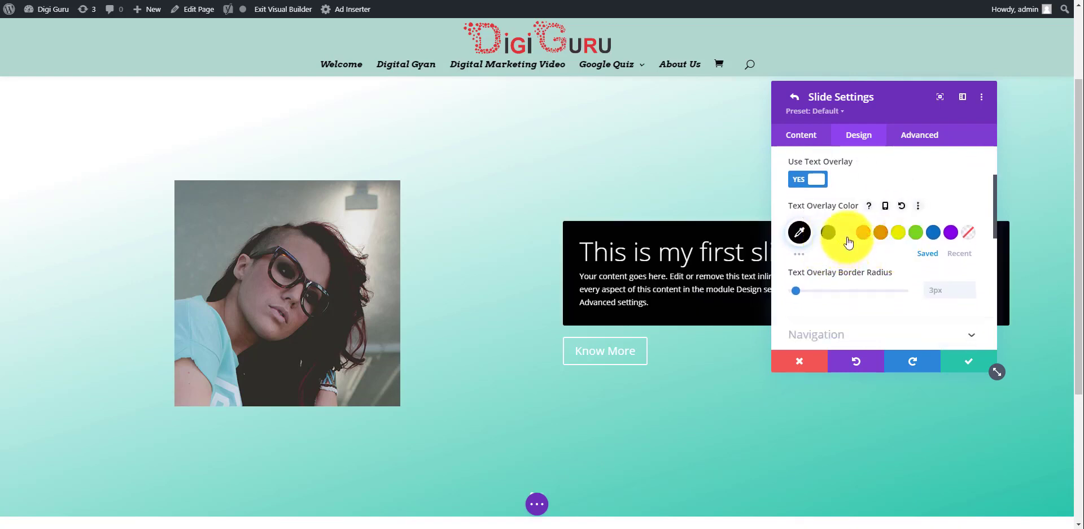
pyautogui.click(846, 234)
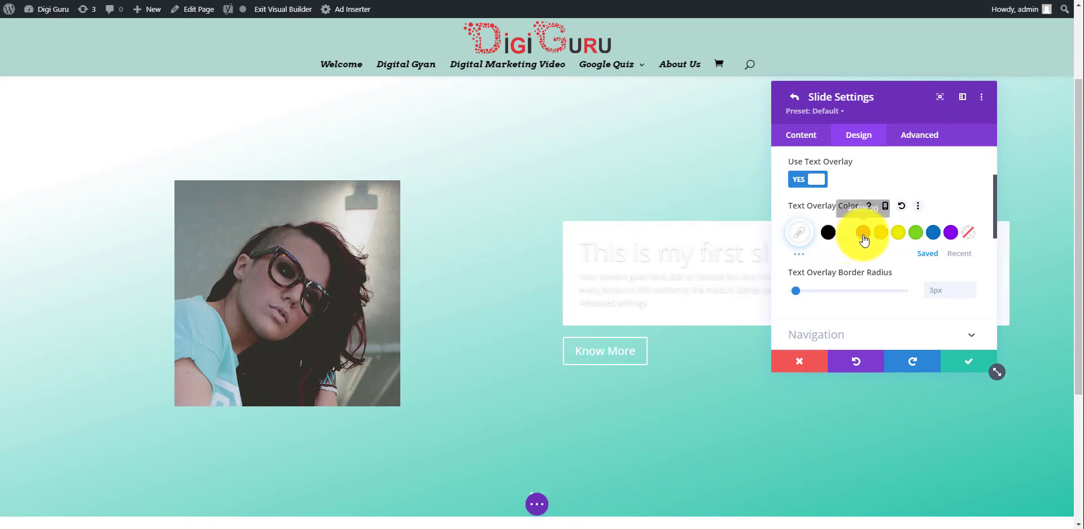
pyautogui.click(864, 237)
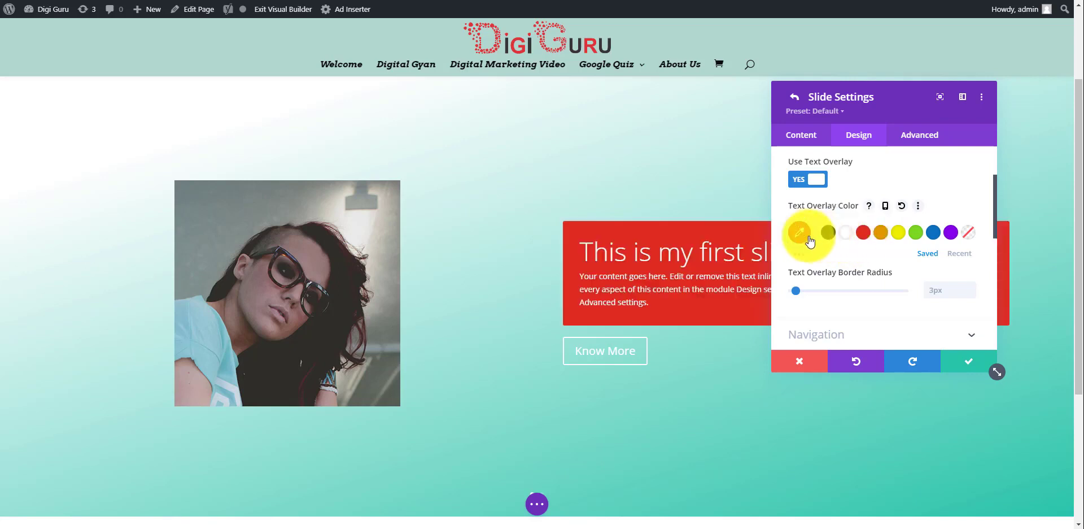
pyautogui.click(828, 236)
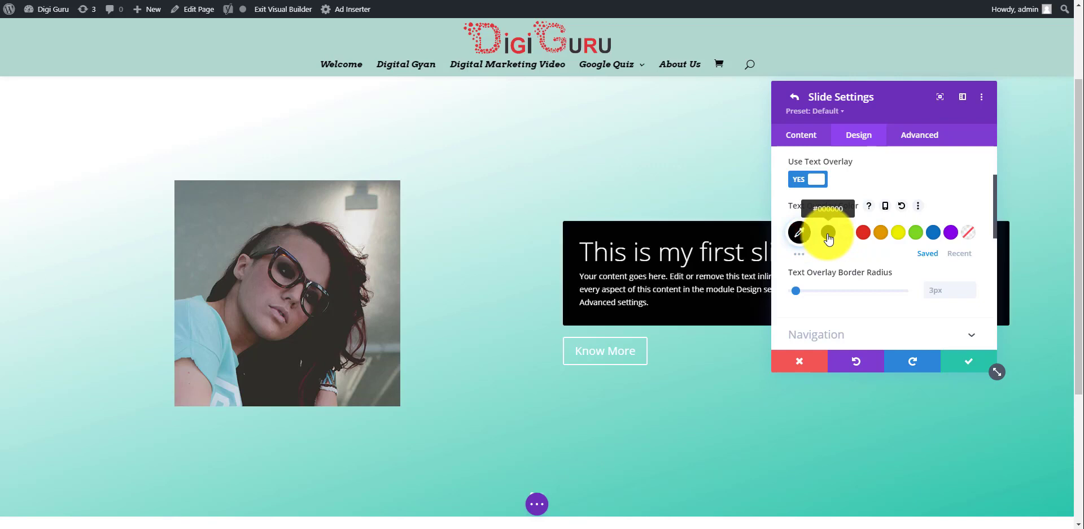
# Set the text overlay color to the translucent grey rgba(147,147,147,0.4) and move the settings window clear of the slide text
pyautogui.click(799, 232)
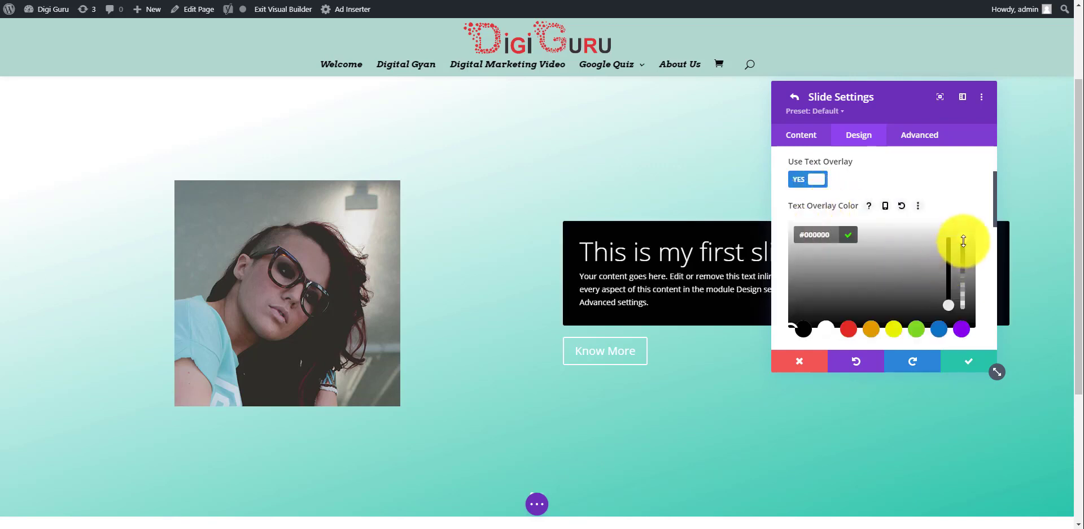
pyautogui.moveTo(963, 250); pyautogui.dragTo(963, 300)
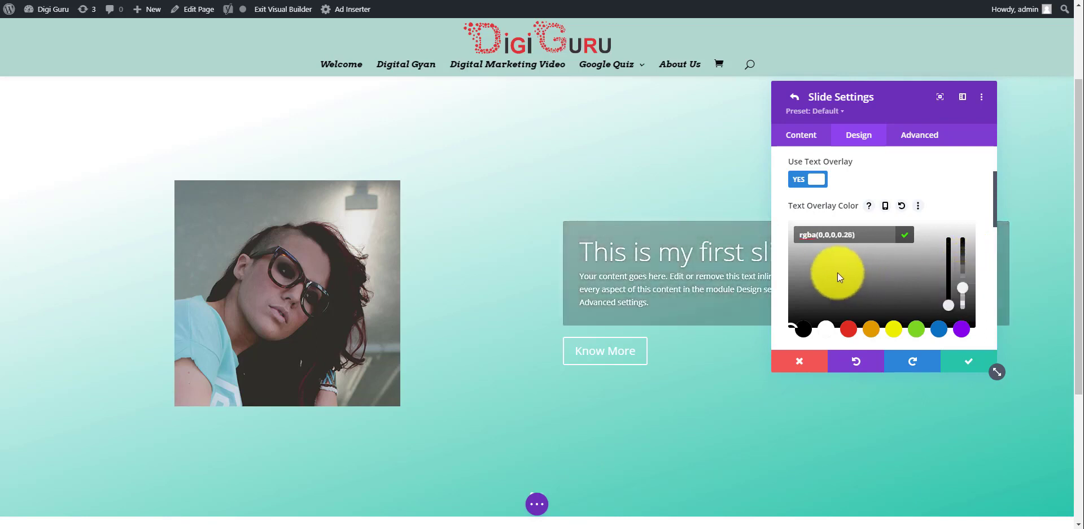
pyautogui.click(806, 268)
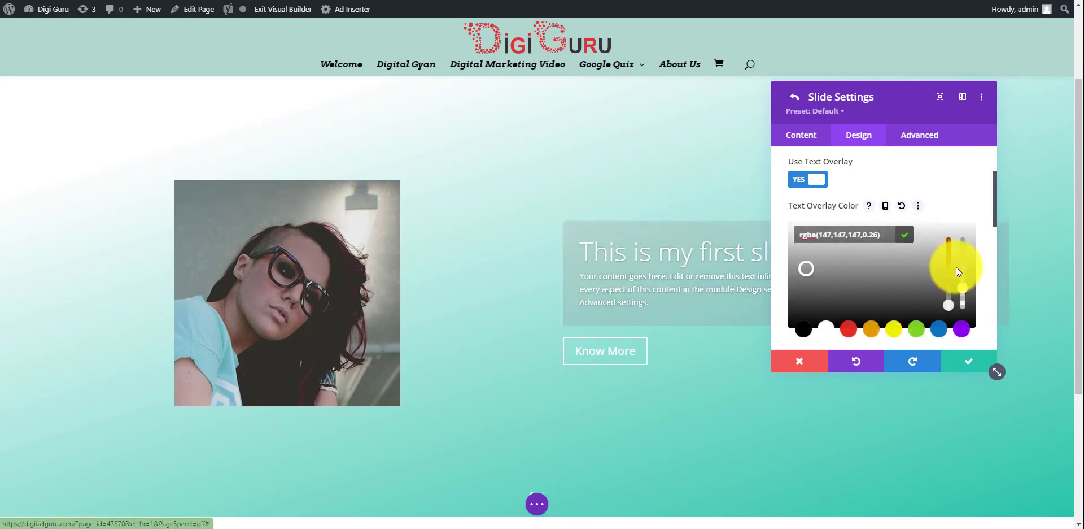
pyautogui.moveTo(963, 285); pyautogui.dragTo(964, 280)
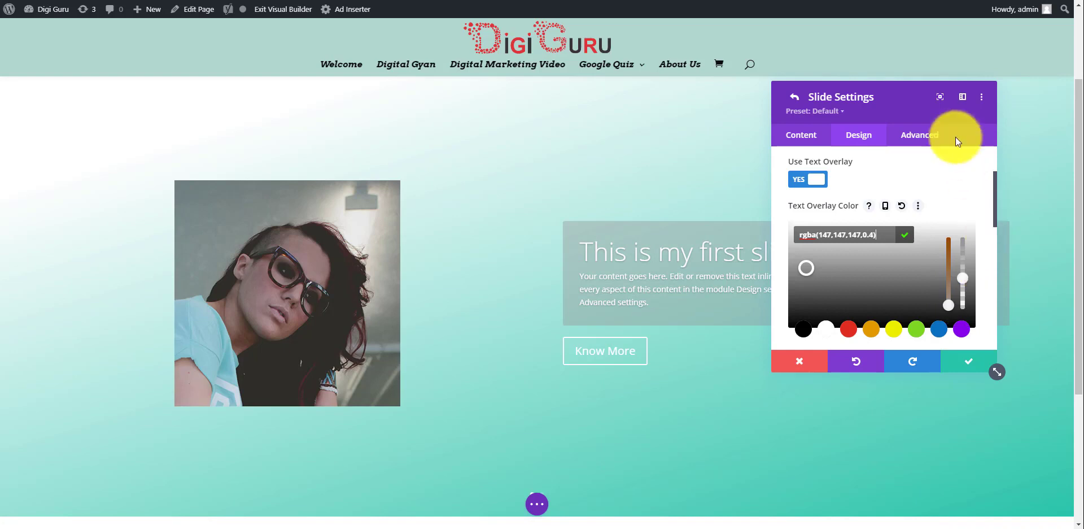
pyautogui.moveTo(885, 100); pyautogui.dragTo(308, 89)
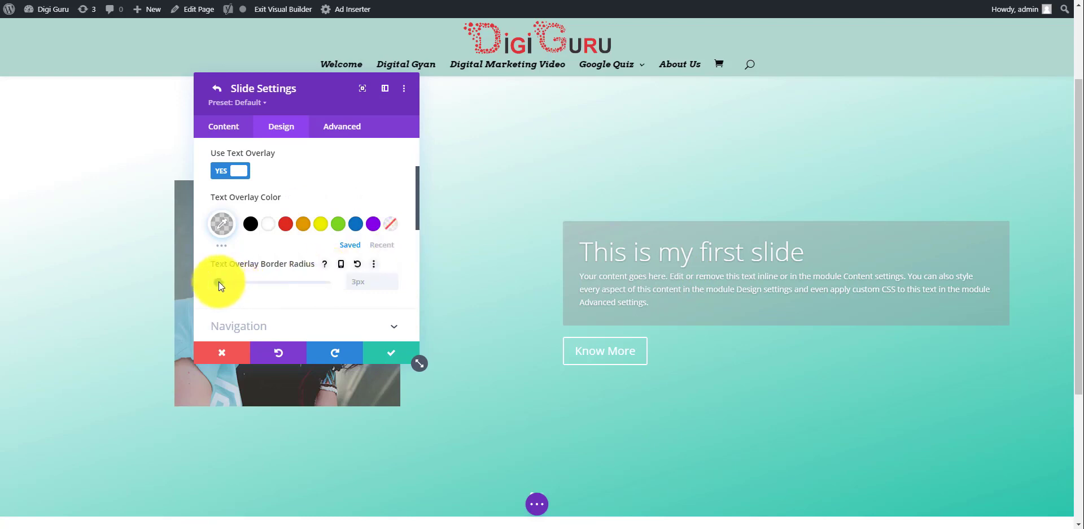
# Round the text overlay's corners with a 34px border radius and show the slide's navigation color settings
pyautogui.moveTo(219, 282); pyautogui.dragTo(243, 279)
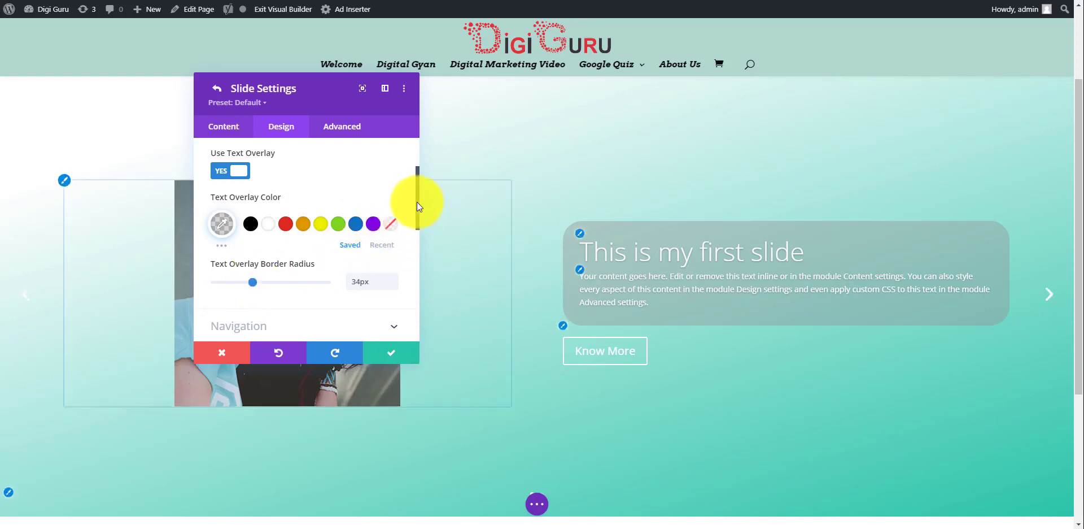
pyautogui.moveTo(416, 204); pyautogui.dragTo(415, 232)
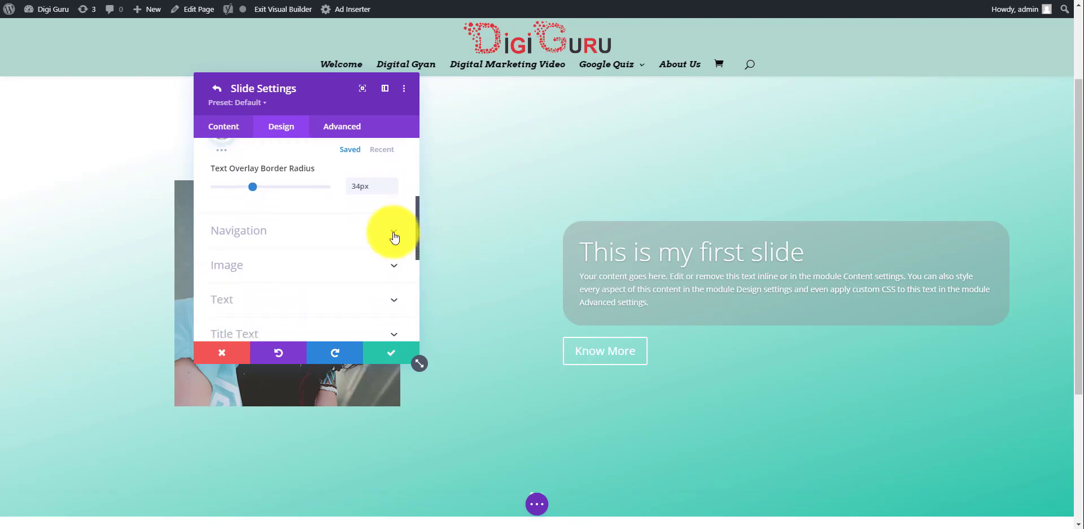
pyautogui.click(394, 236)
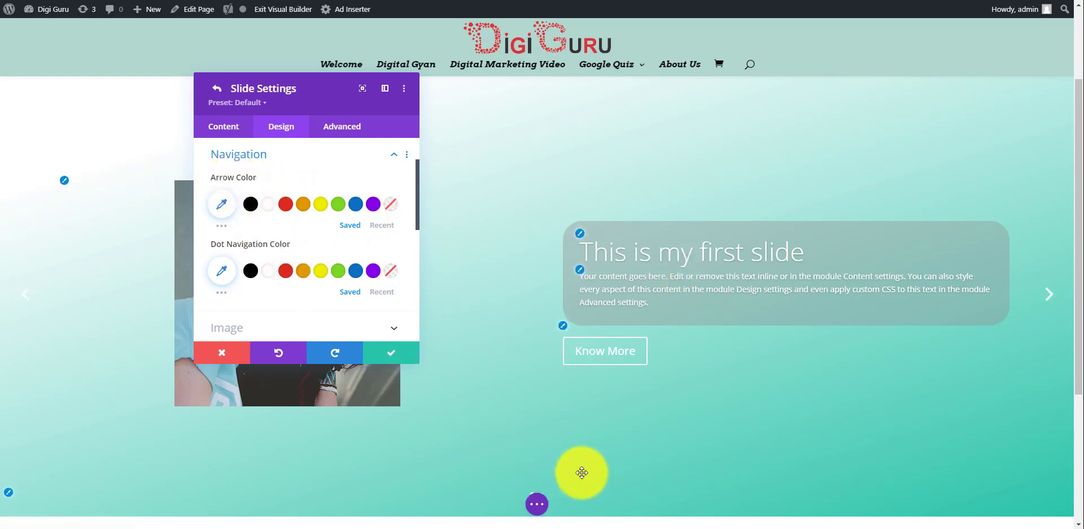
pyautogui.scroll(-1, 580, 469)
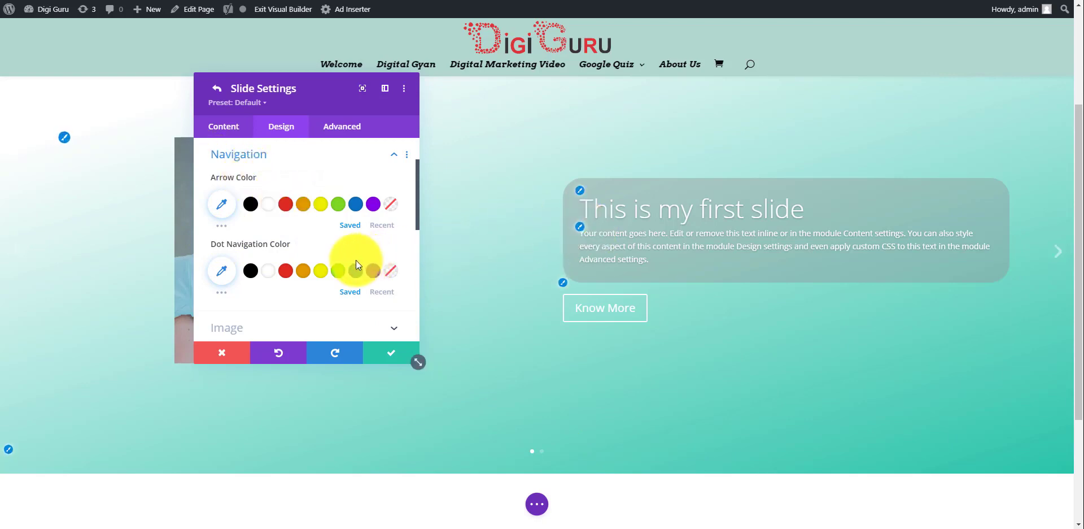
# Set the slide's text color to Dark and center its text alignment
pyautogui.scroll(-3, 357, 263)
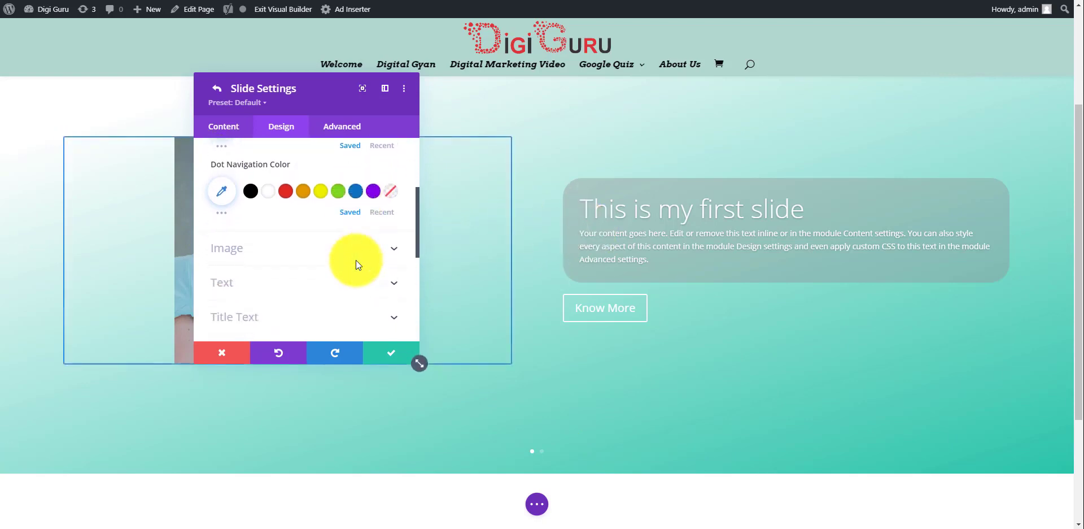
pyautogui.scroll(-2, 356, 263)
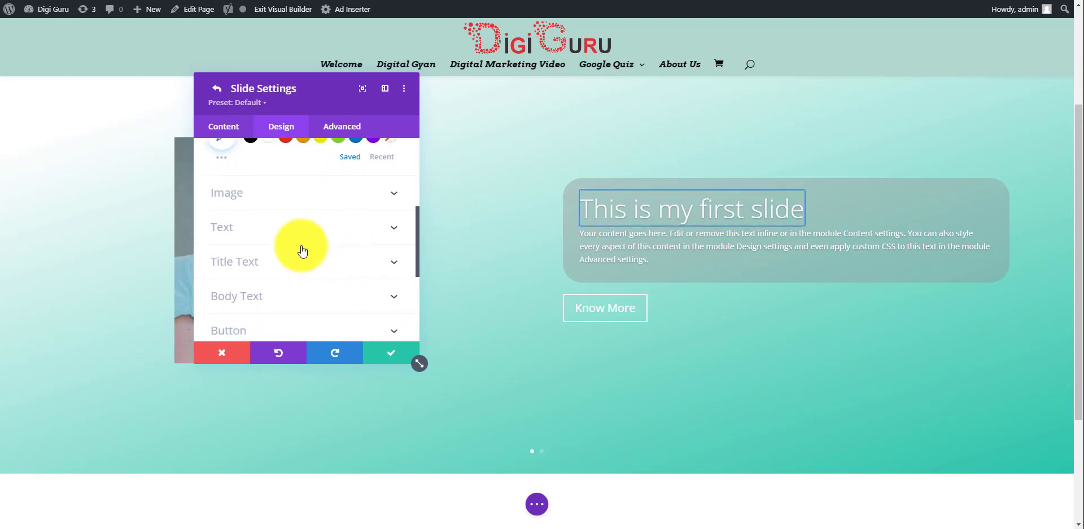
pyautogui.click(352, 229)
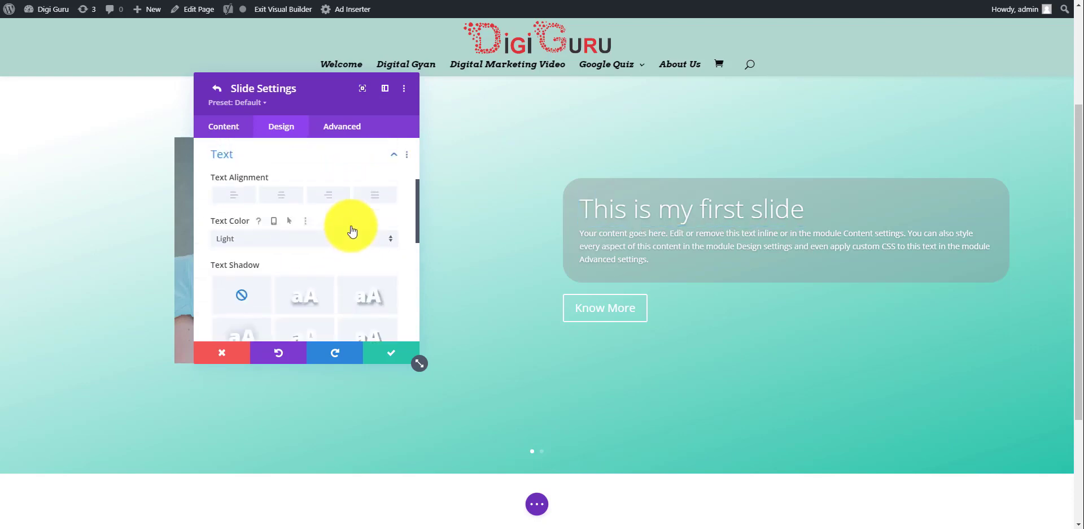
pyautogui.click(314, 244)
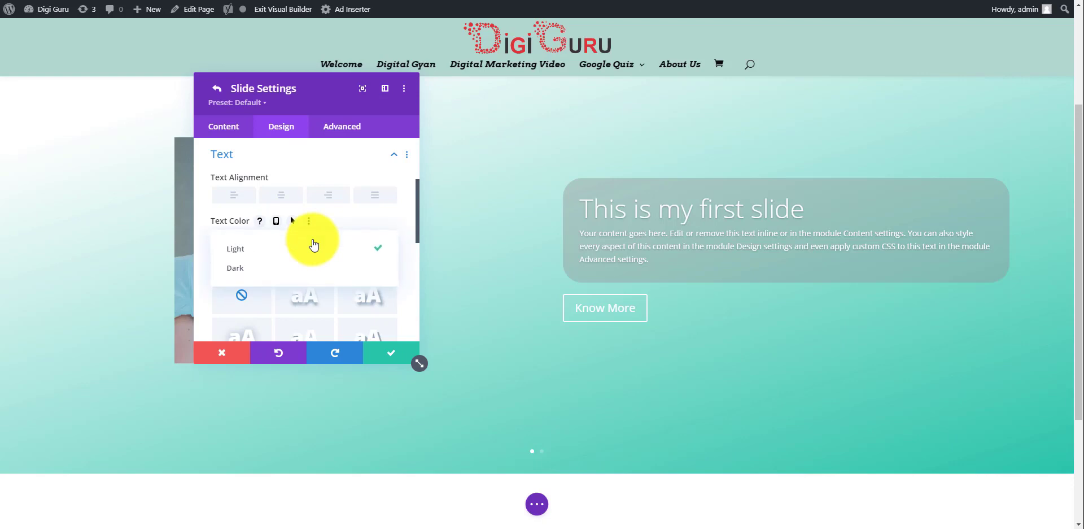
pyautogui.click(273, 270)
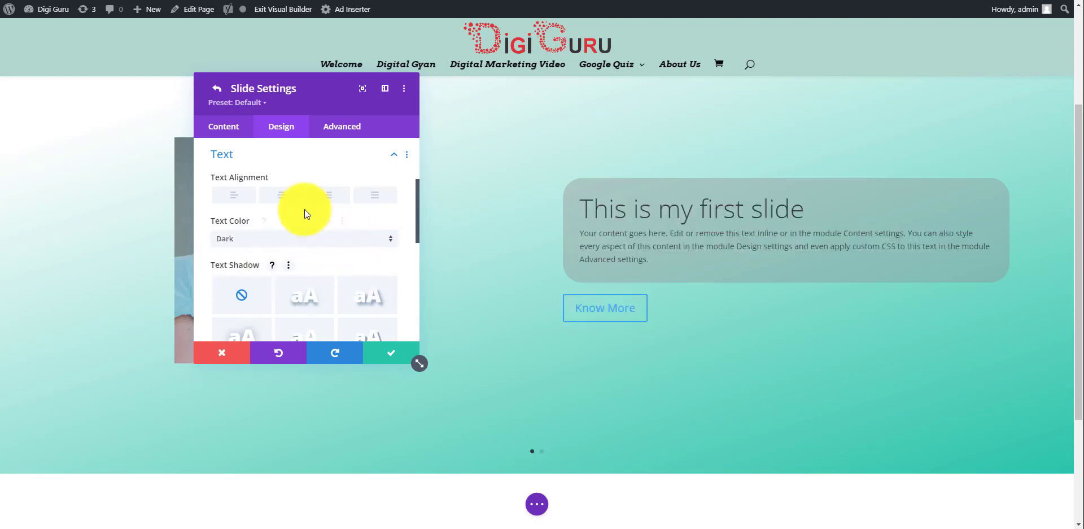
pyautogui.click(281, 196)
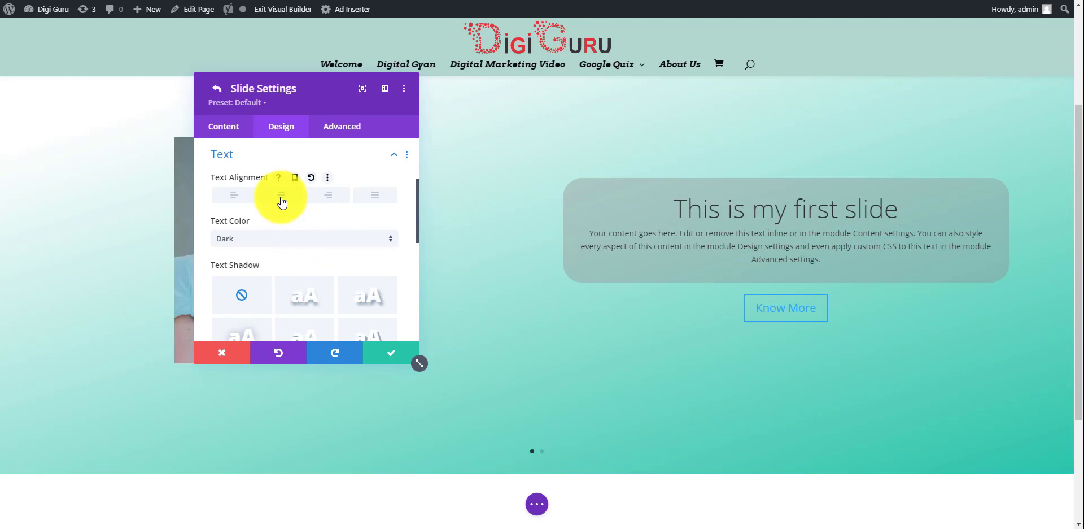
# Apply the fifth text shadow preset to the slide text, with 0.11em horizontal length and 0.66em blur strength
pyautogui.scroll(-1, 337, 267)
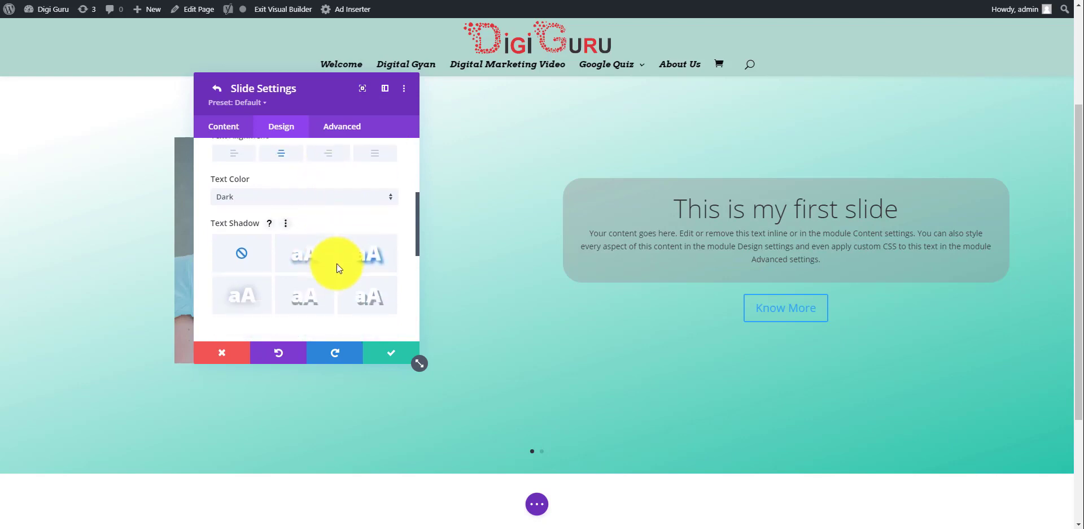
pyautogui.click(312, 294)
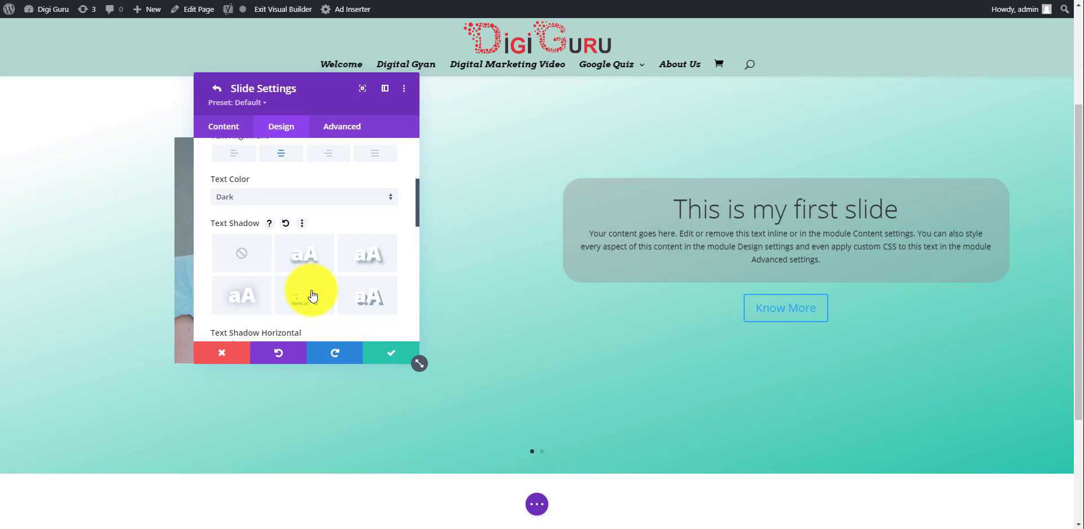
pyautogui.scroll(-3, 313, 294)
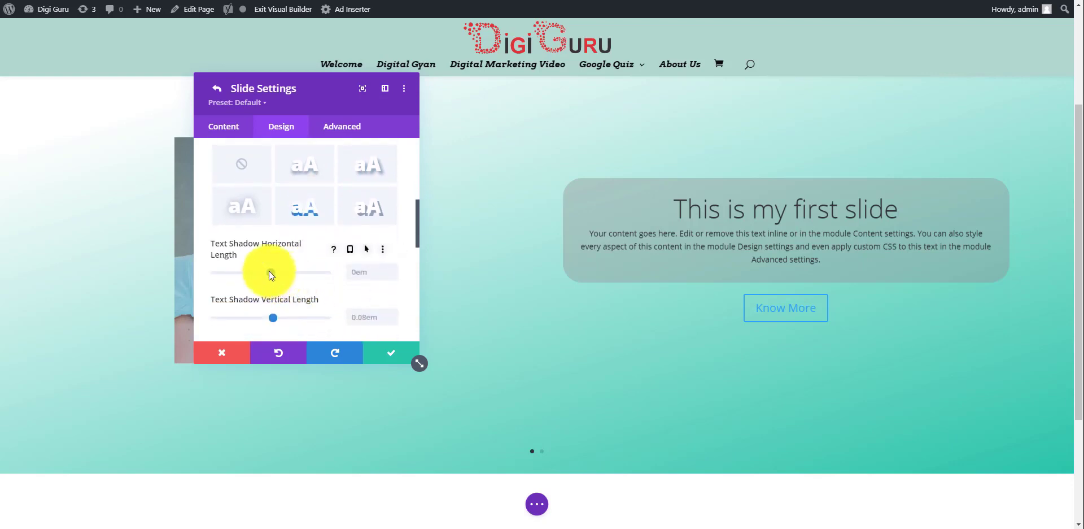
pyautogui.click(270, 272)
pyautogui.moveTo(290, 273); pyautogui.dragTo(275, 271)
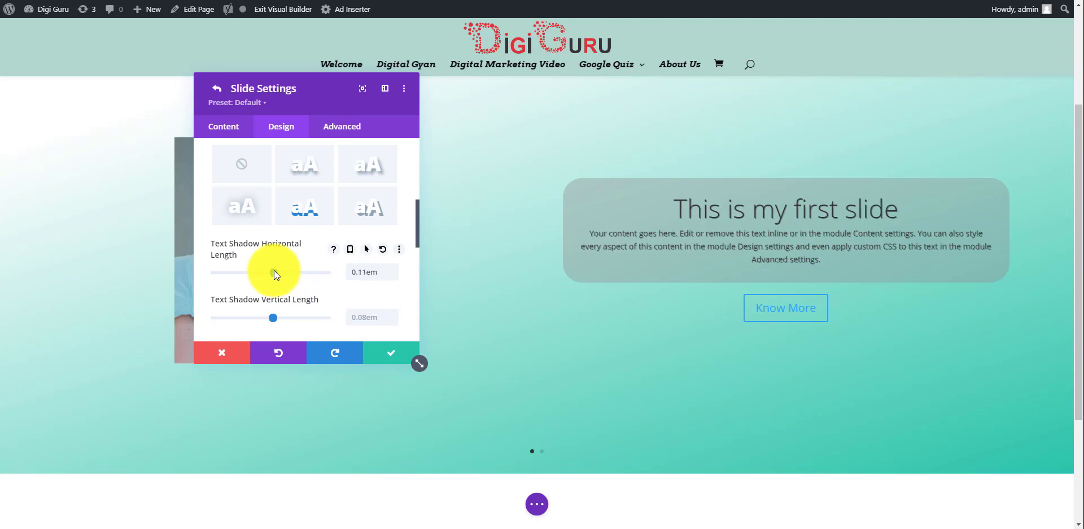
pyautogui.scroll(-3, 313, 272)
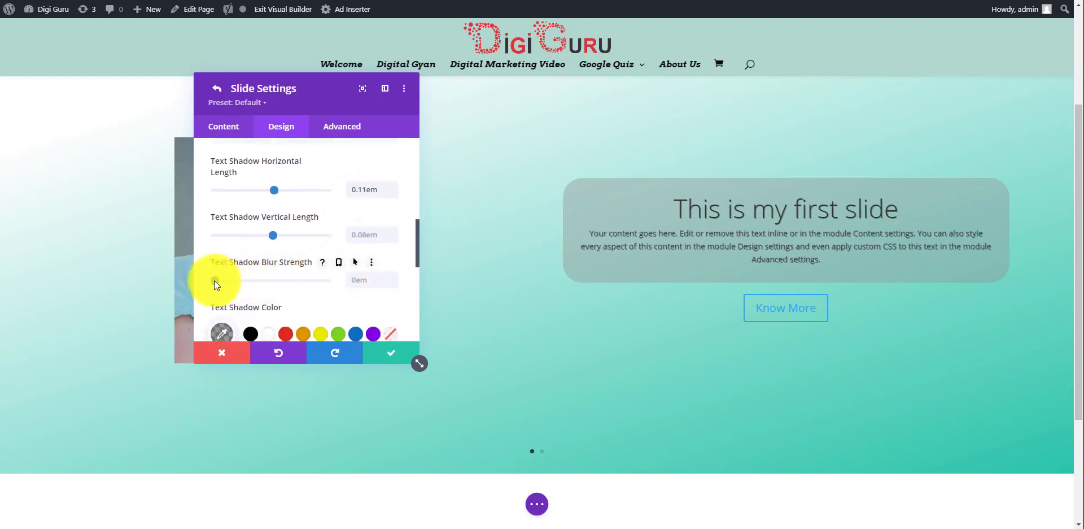
pyautogui.moveTo(214, 280); pyautogui.dragTo(252, 294)
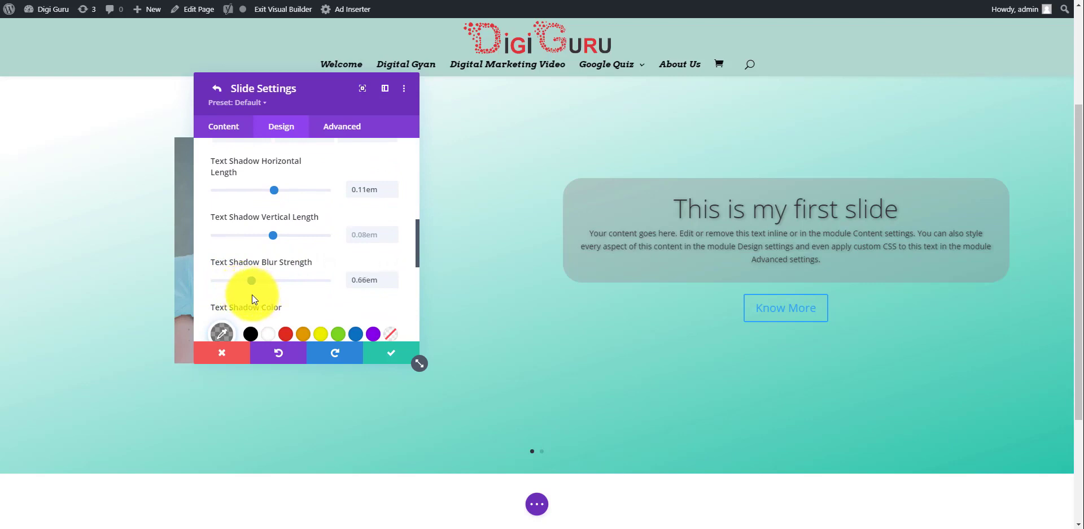
# Set the slide title's heading level to H1 in the title text settings
pyautogui.scroll(-3, 285, 284)
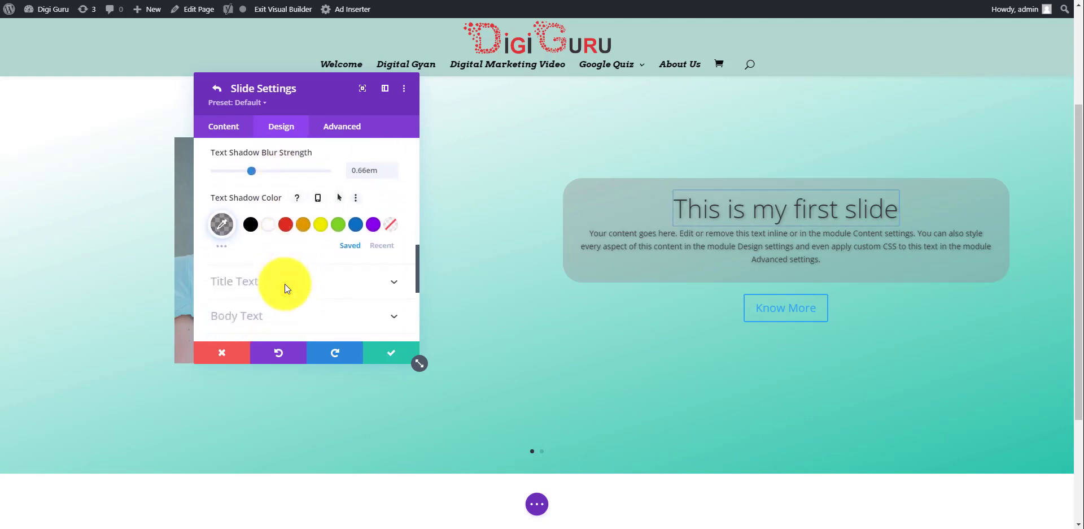
pyautogui.scroll(-1, 285, 284)
pyautogui.click(346, 248)
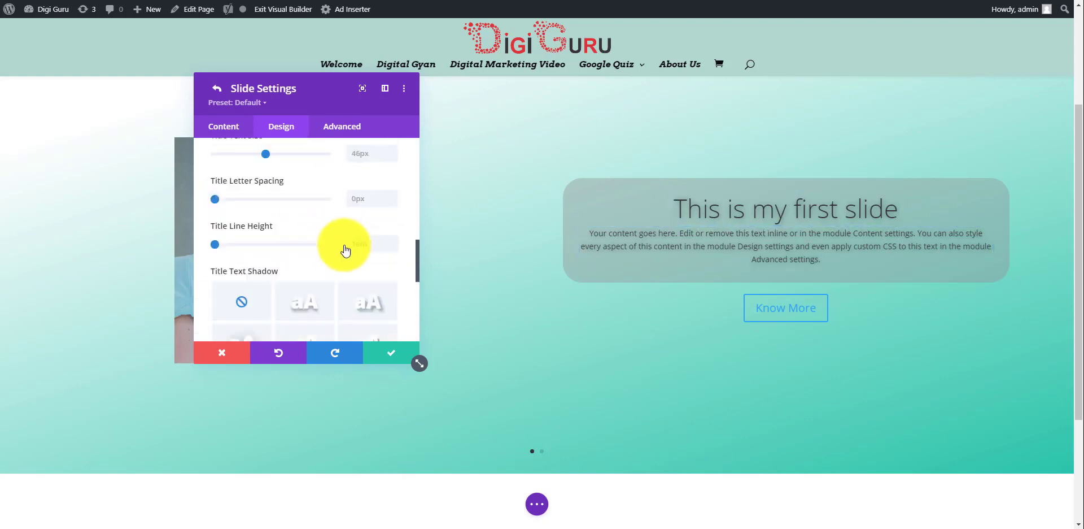
pyautogui.scroll(3, 345, 250)
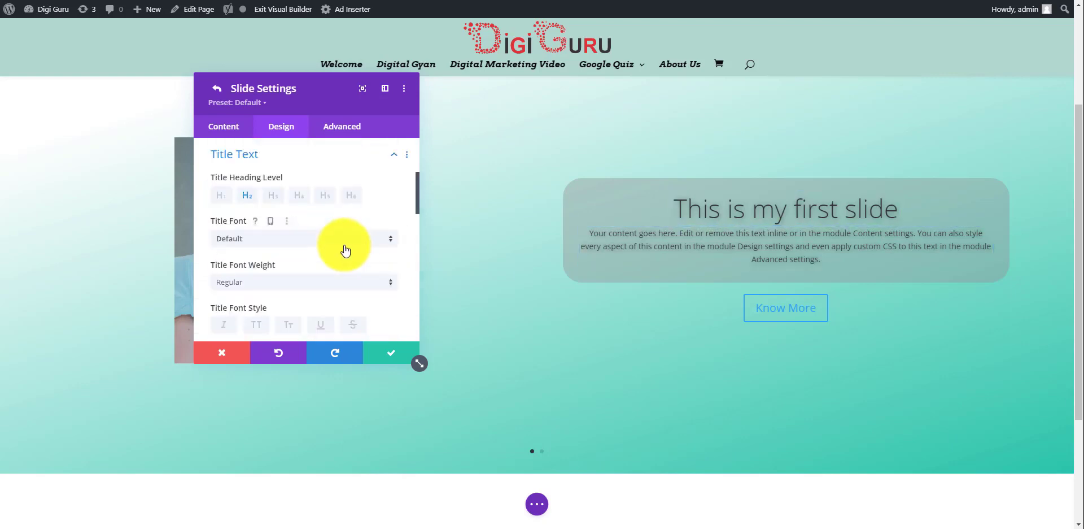
pyautogui.click(221, 205)
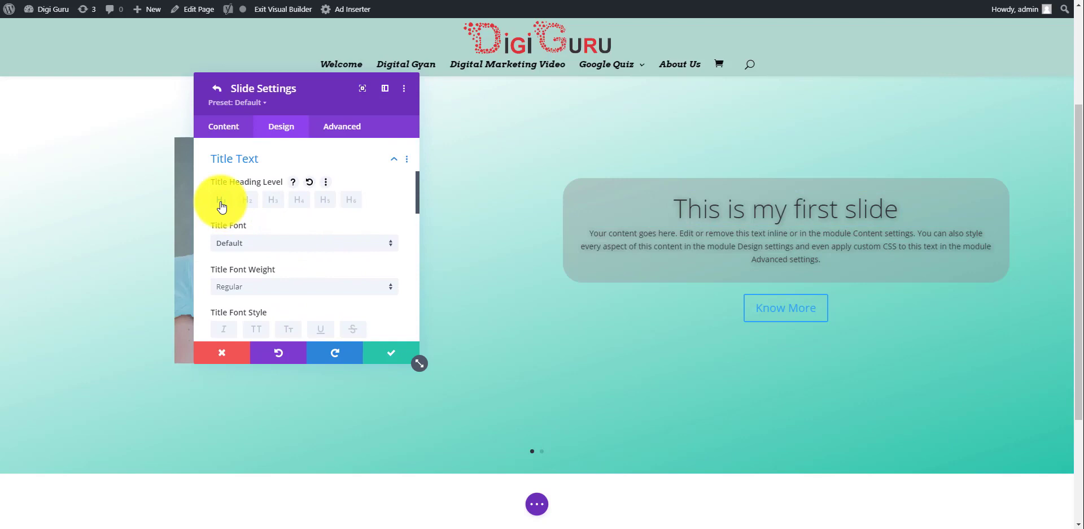
# Try Bahiana as the slide title's font and settle on Abril Fatface
pyautogui.click(322, 244)
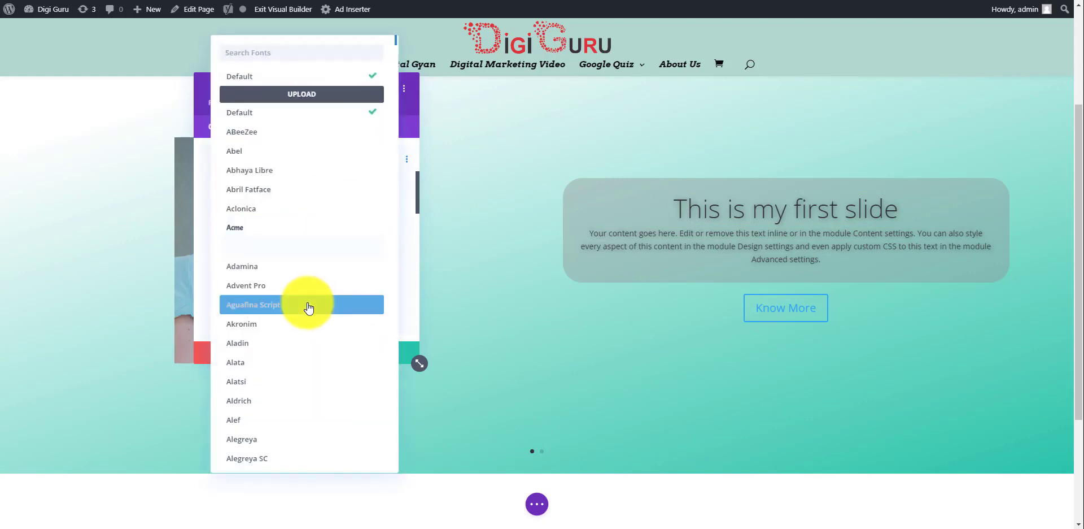
pyautogui.scroll(-20, 308, 306)
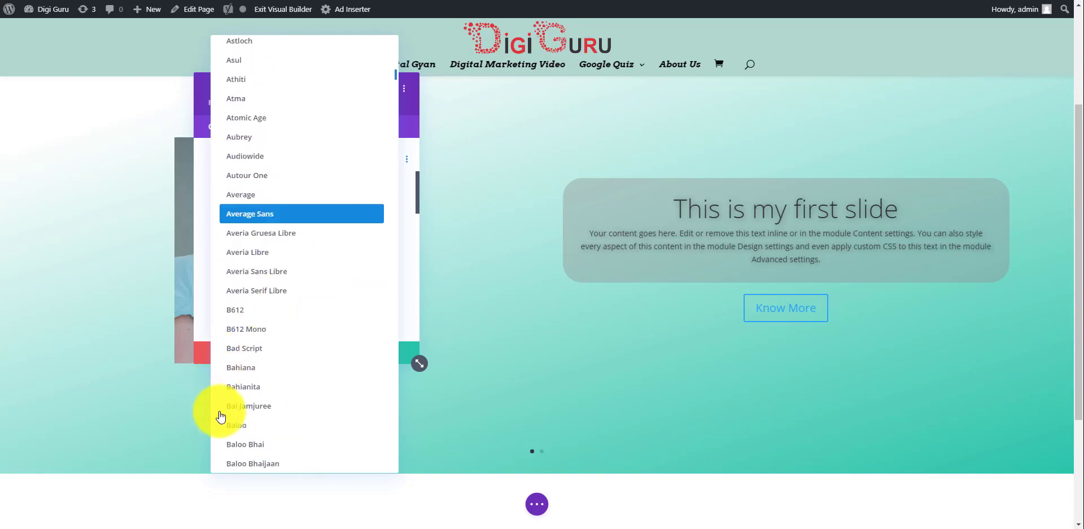
pyautogui.click(242, 367)
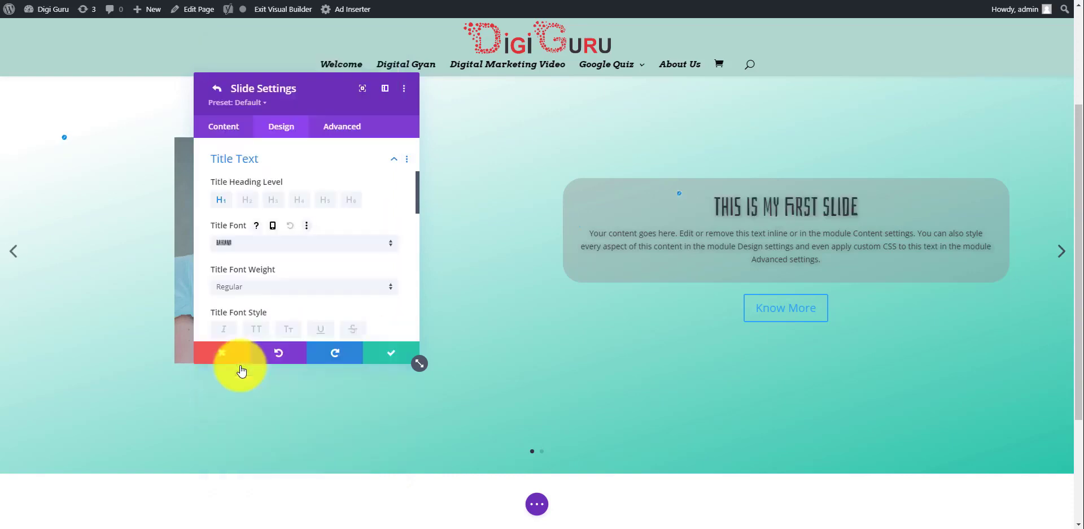
pyautogui.click(309, 245)
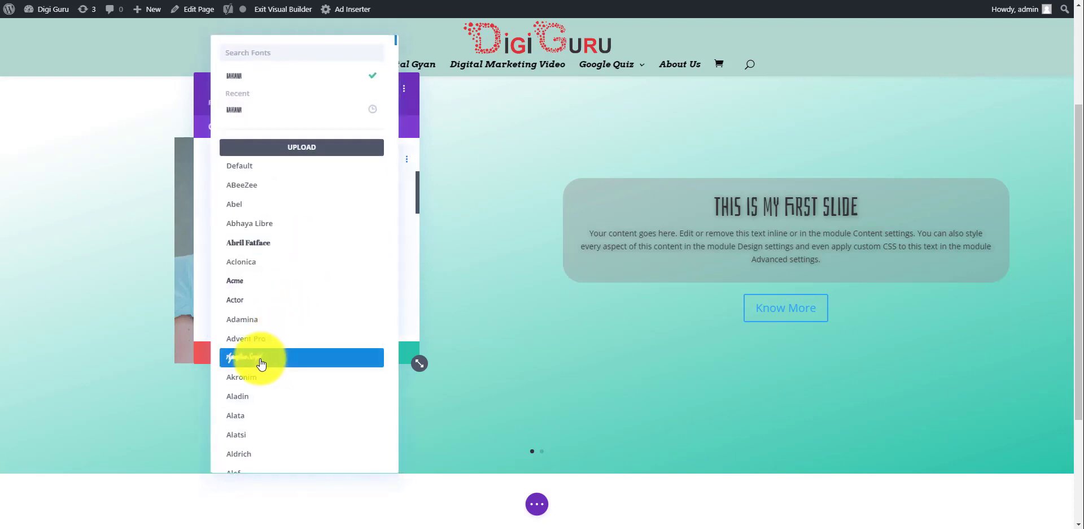
pyautogui.click(258, 244)
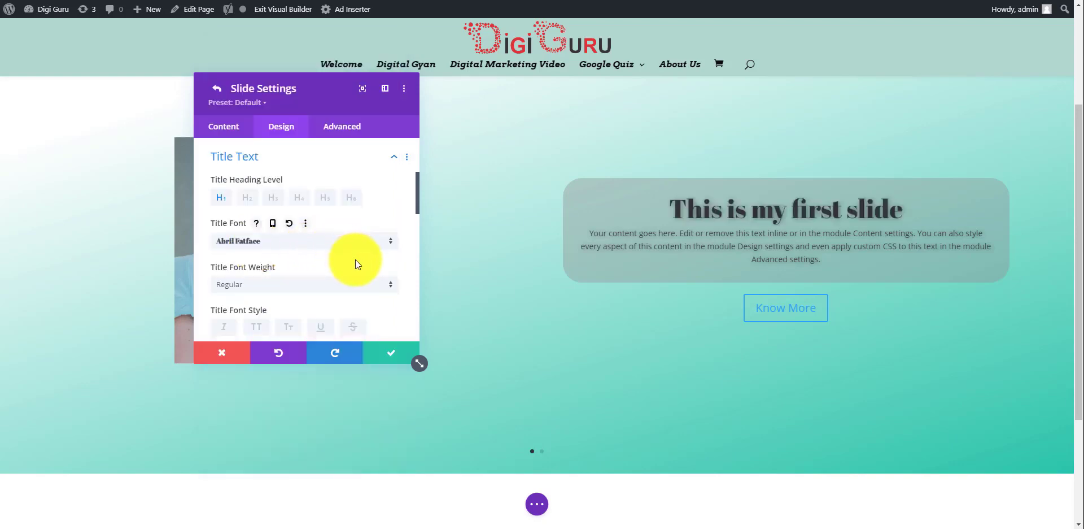
# Enable custom styles for the slide's button and set the button text size to 21px
pyautogui.scroll(-3, 354, 260)
pyautogui.scroll(-5, 355, 259)
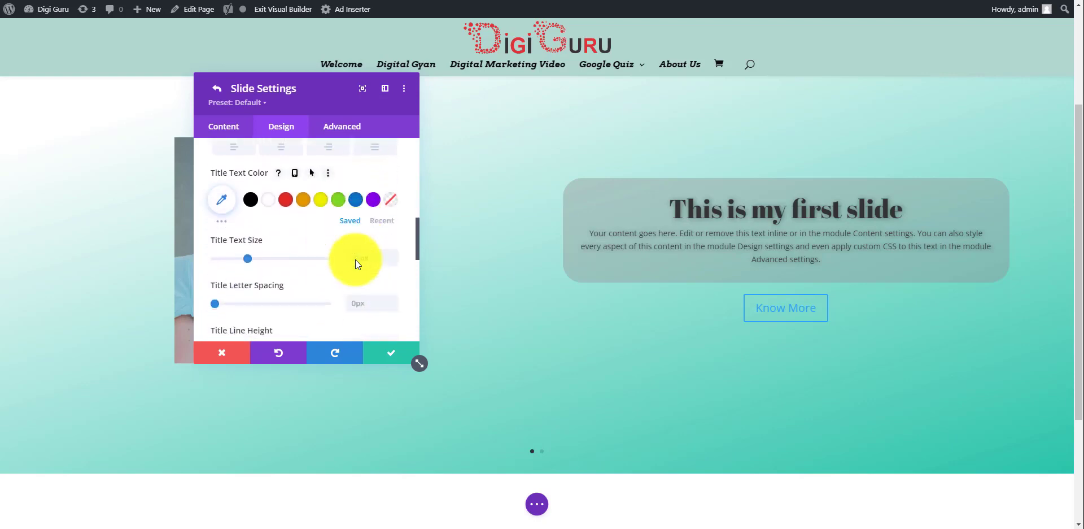
pyautogui.scroll(-4, 355, 259)
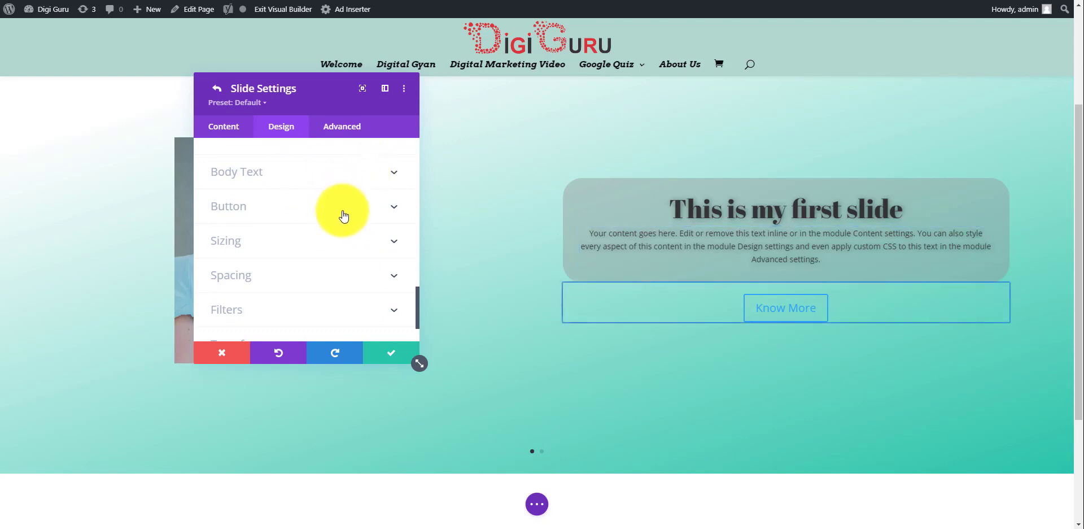
pyautogui.click(343, 215)
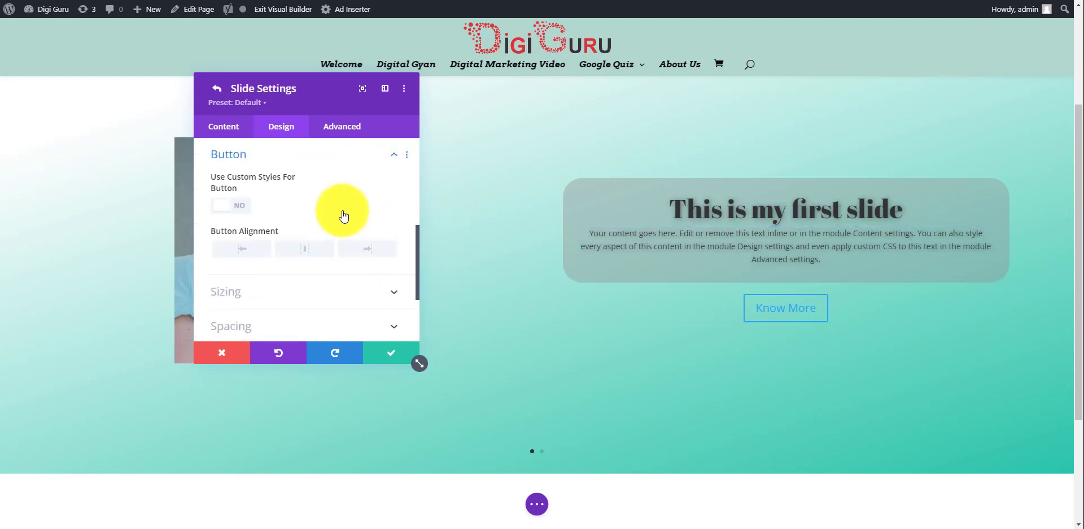
pyautogui.click(245, 211)
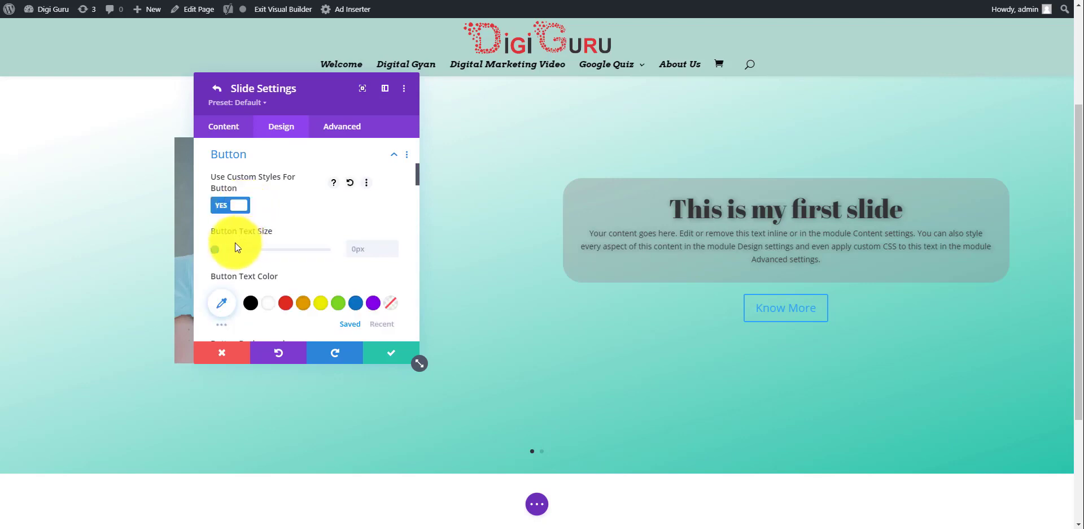
pyautogui.moveTo(215, 249); pyautogui.dragTo(238, 247)
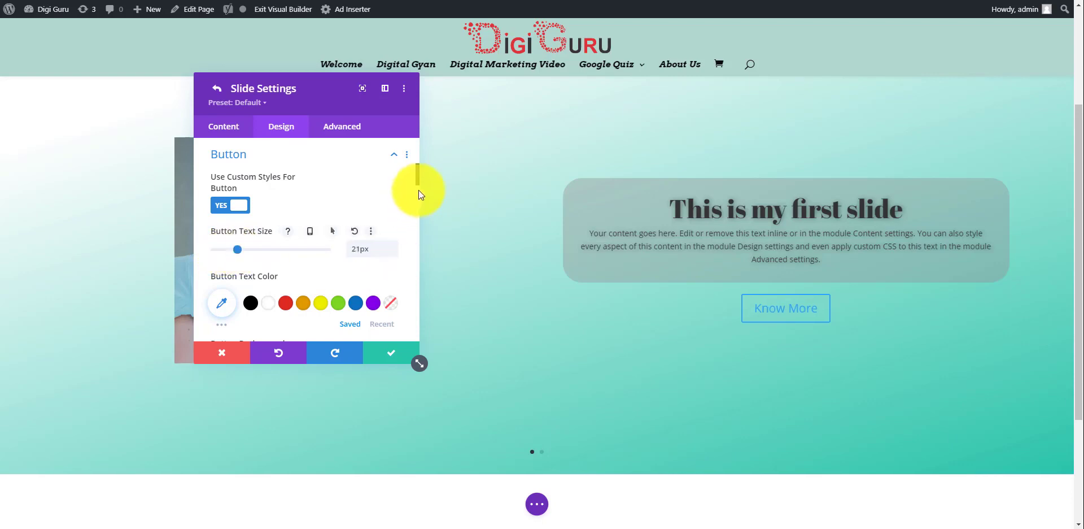
# Try green as the button text color and settle on black
pyautogui.moveTo(418, 178); pyautogui.dragTo(418, 189)
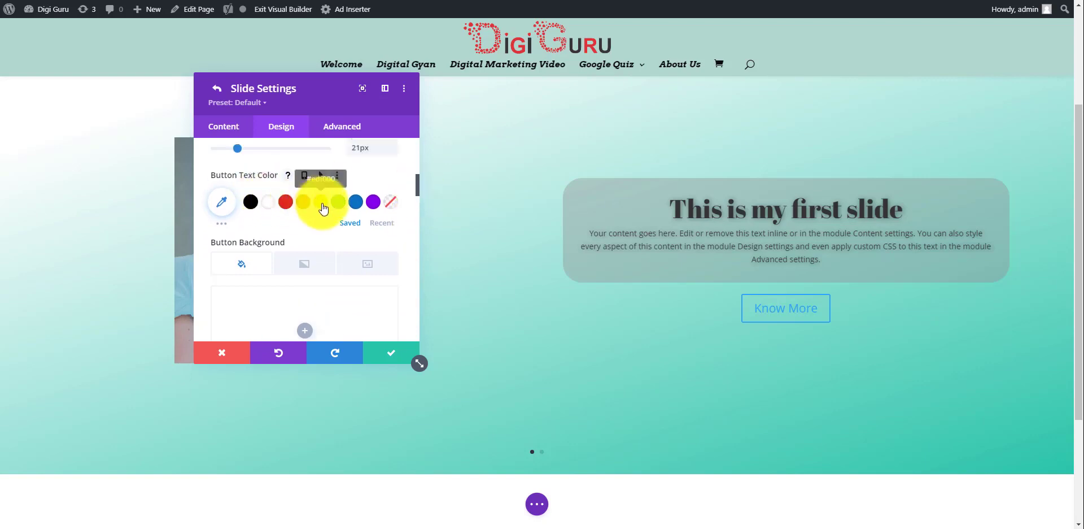
pyautogui.click(343, 203)
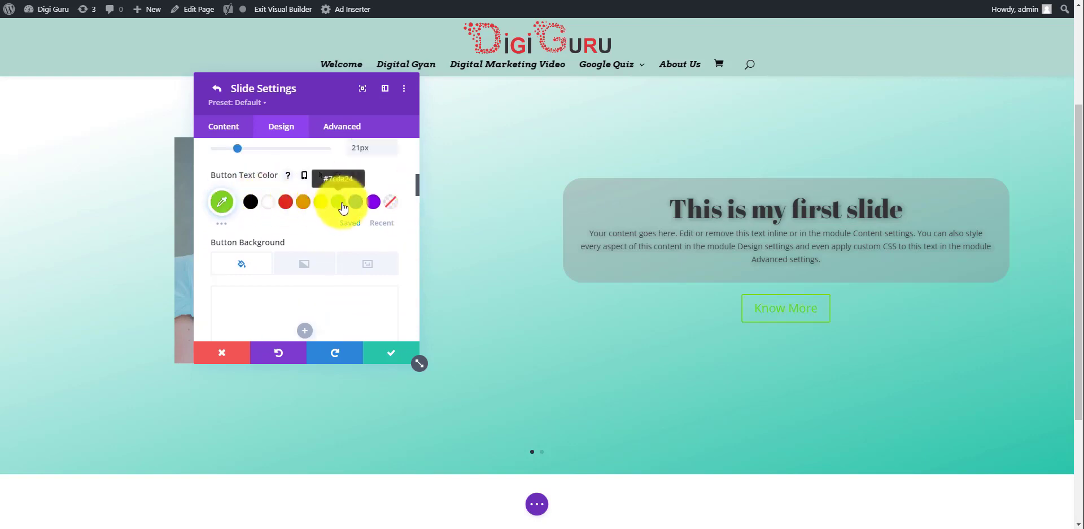
pyautogui.click(250, 202)
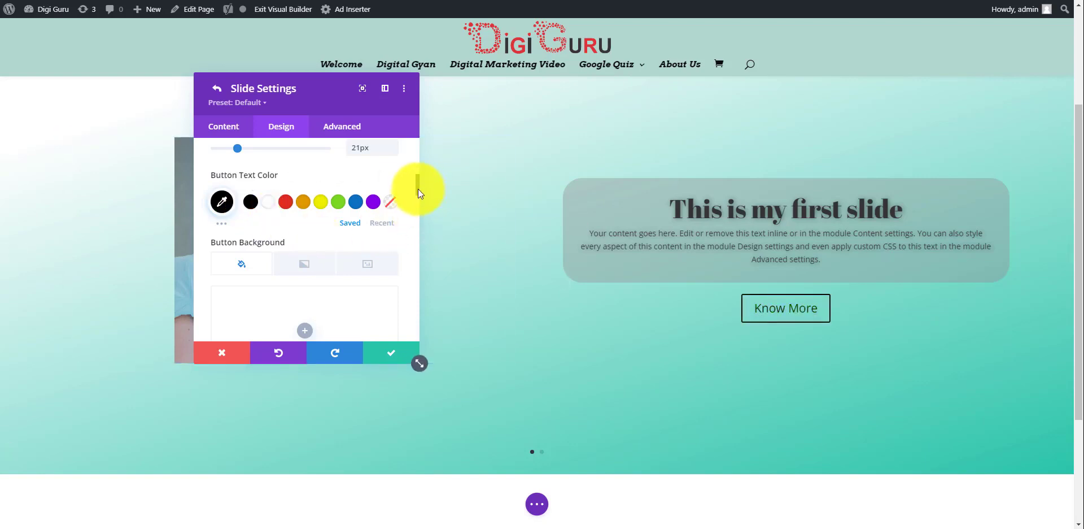
# Add the default blue-to-green gradient as the button's background
pyautogui.moveTo(418, 190); pyautogui.dragTo(417, 195)
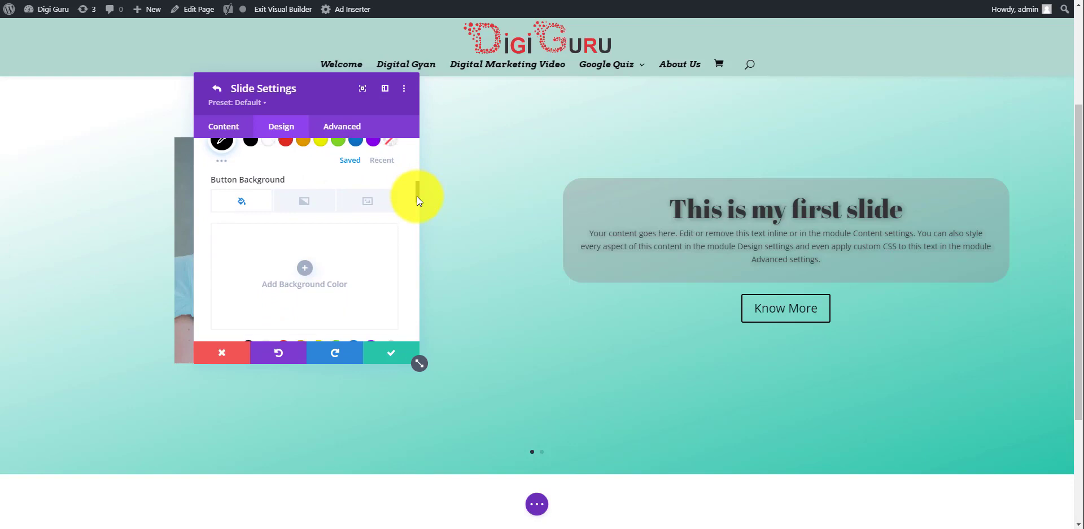
pyautogui.click(314, 203)
pyautogui.click(308, 273)
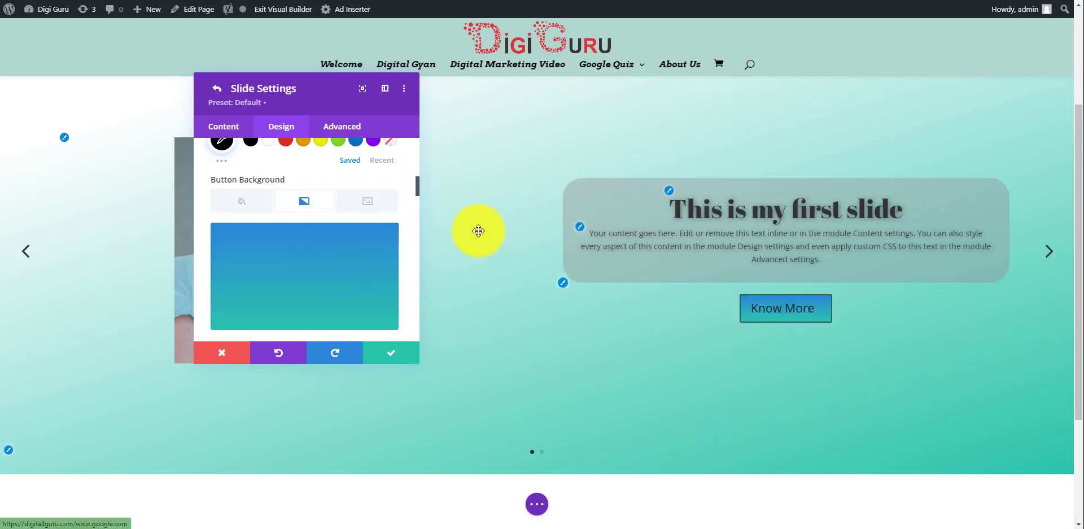
# Change the button's background gradient colors to olive green for the start and magenta #e932ef for the end
pyautogui.scroll(-2, 397, 253)
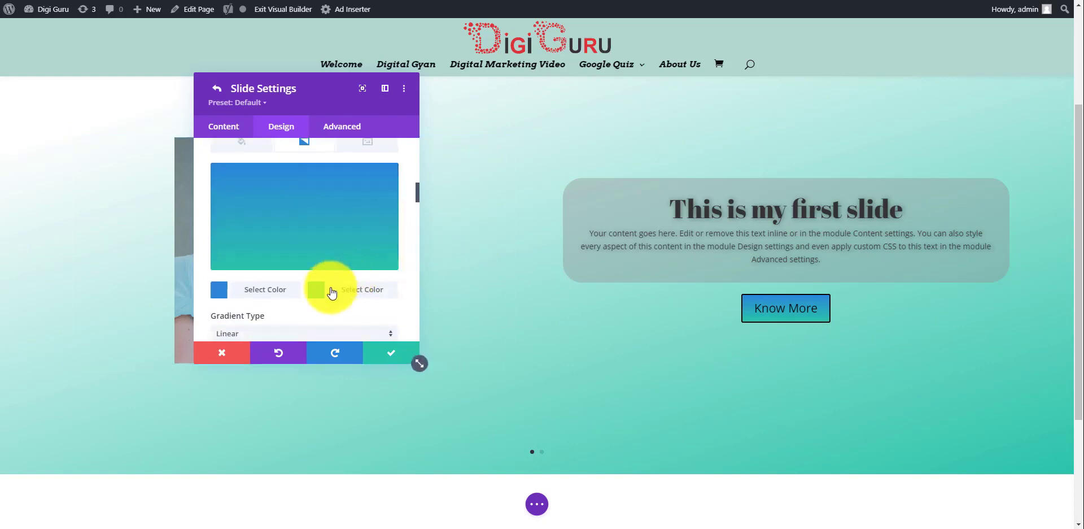
pyautogui.click(275, 294)
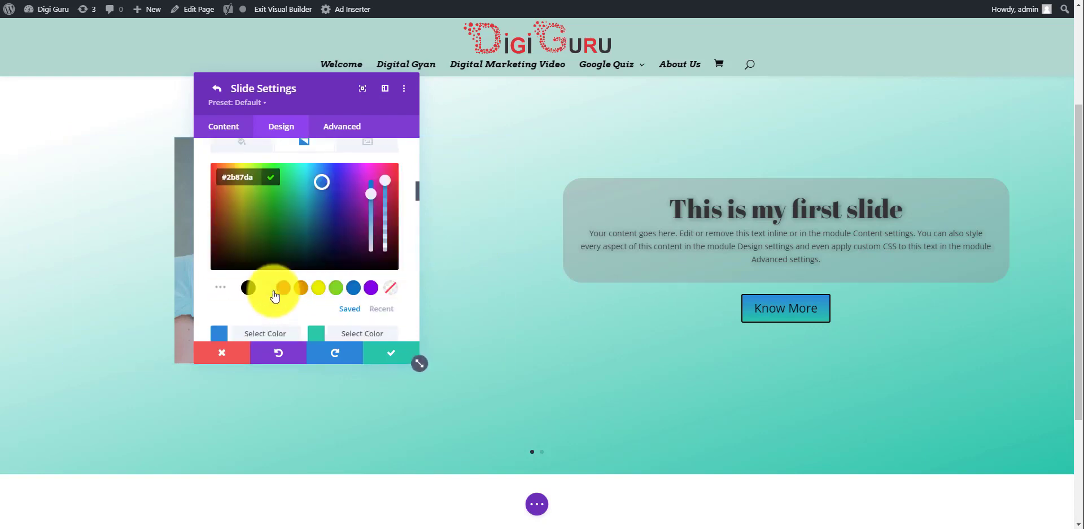
pyautogui.click(250, 203)
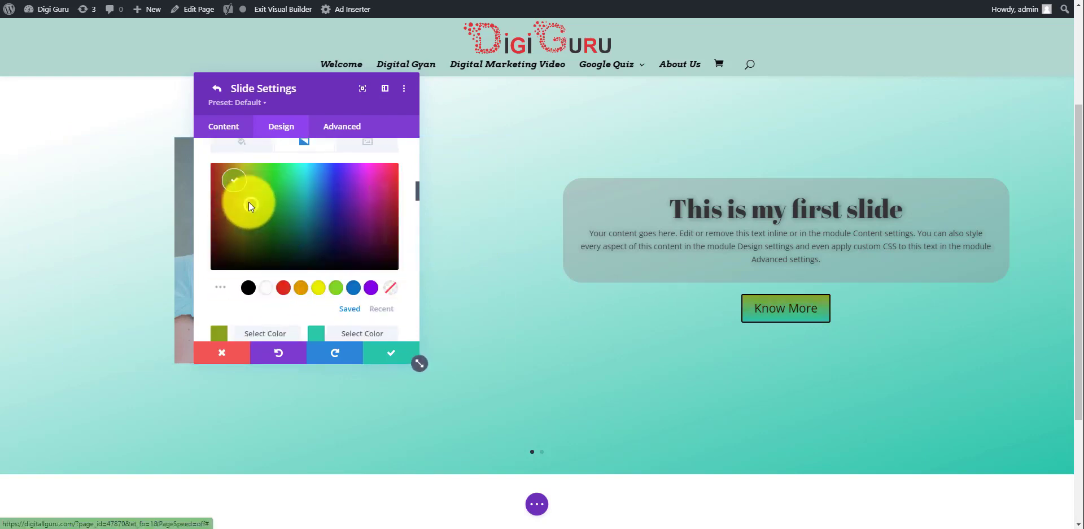
pyautogui.click(321, 338)
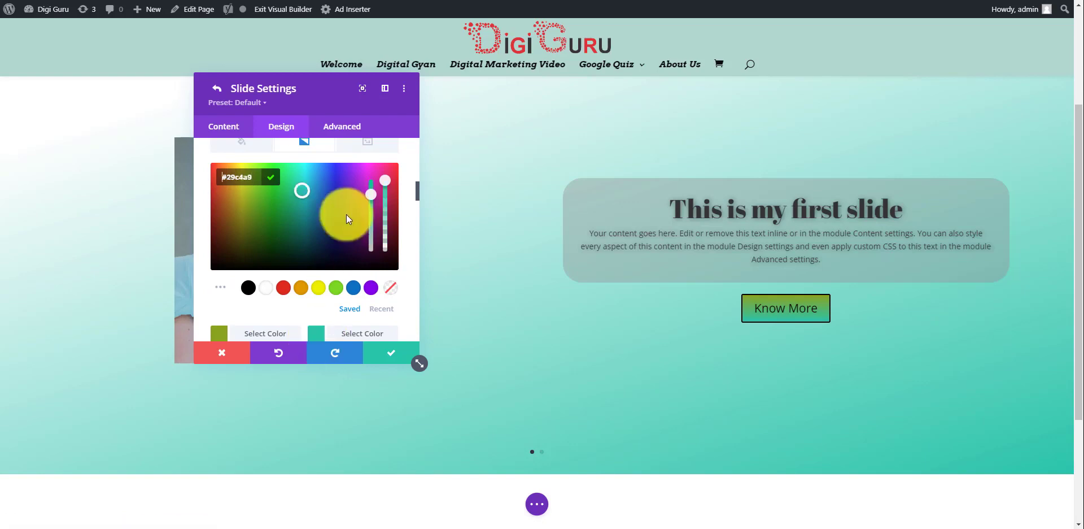
pyautogui.click(367, 171)
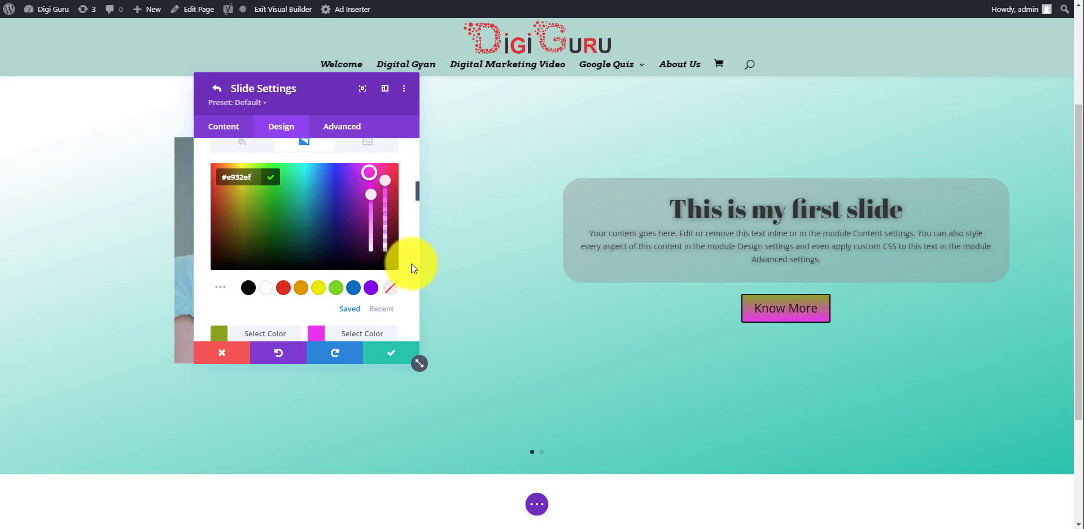
# Turn on the icon display for the slide's button
pyautogui.scroll(-3, 411, 263)
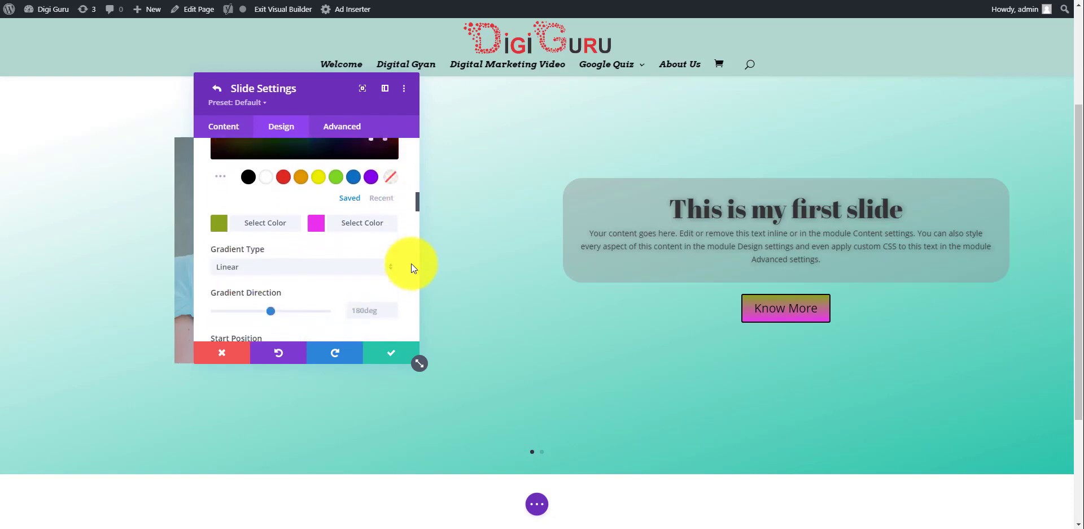
pyautogui.scroll(-4, 411, 263)
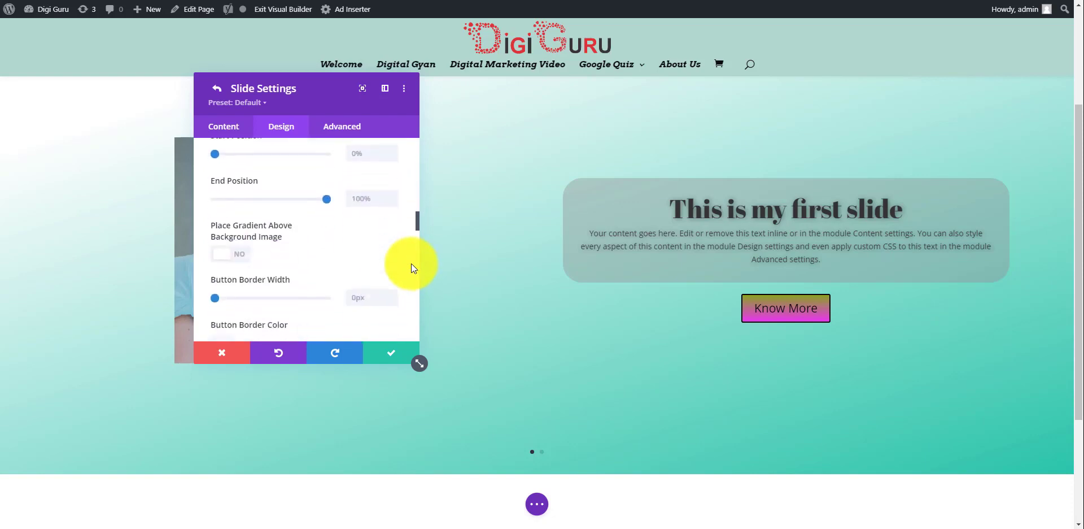
pyautogui.scroll(-2, 411, 263)
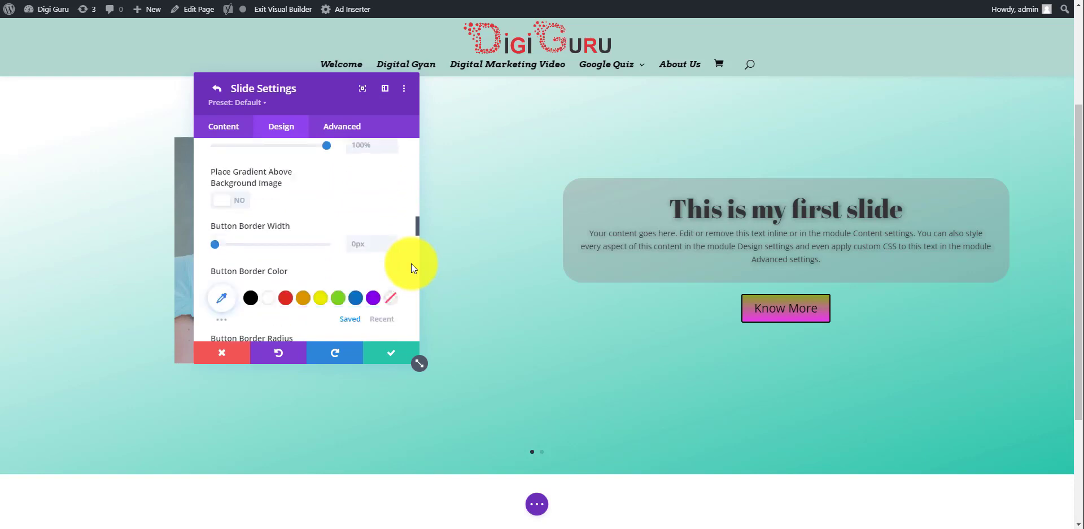
pyautogui.scroll(-2, 412, 263)
pyautogui.scroll(2, 411, 263)
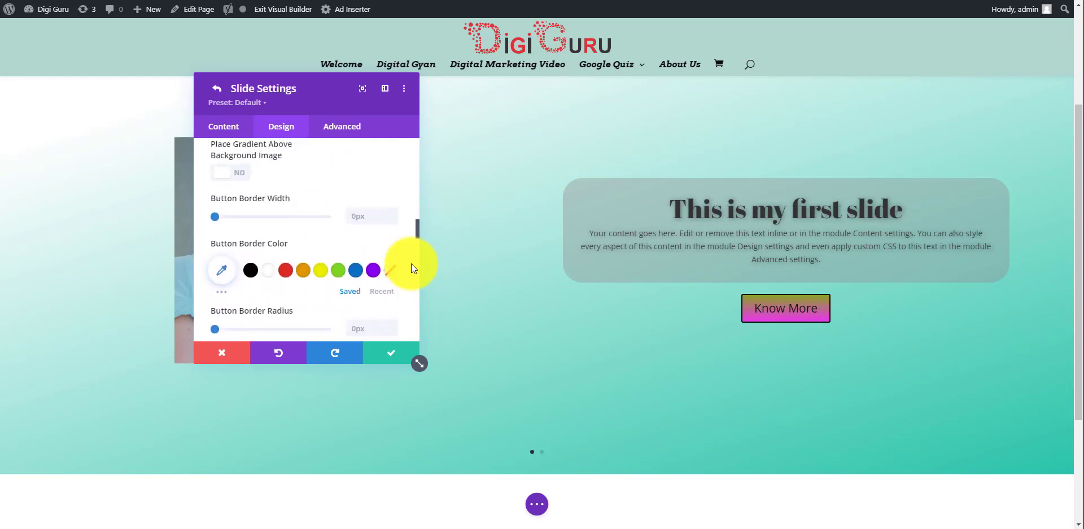
pyautogui.scroll(-8, 411, 263)
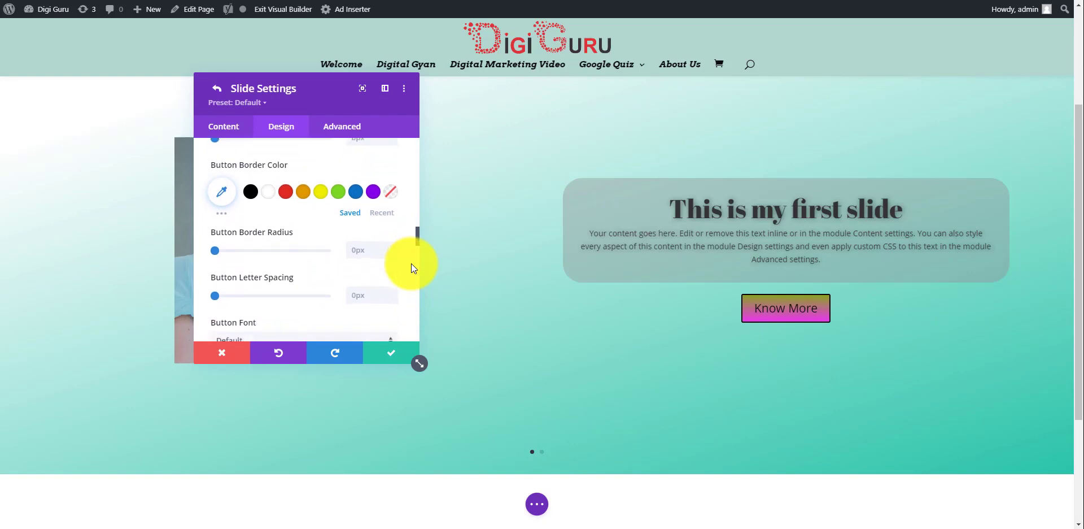
pyautogui.scroll(-10, 411, 264)
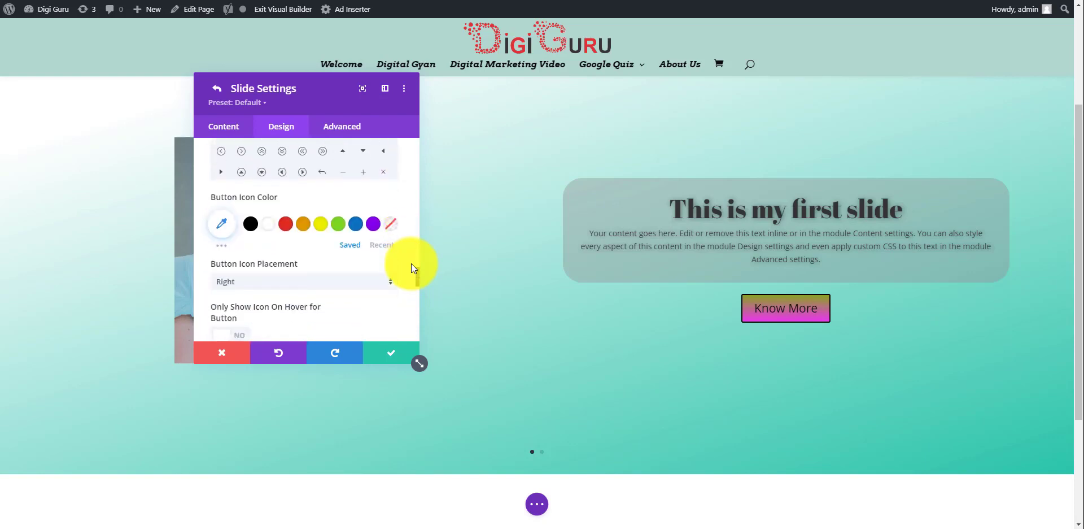
pyautogui.scroll(5, 411, 263)
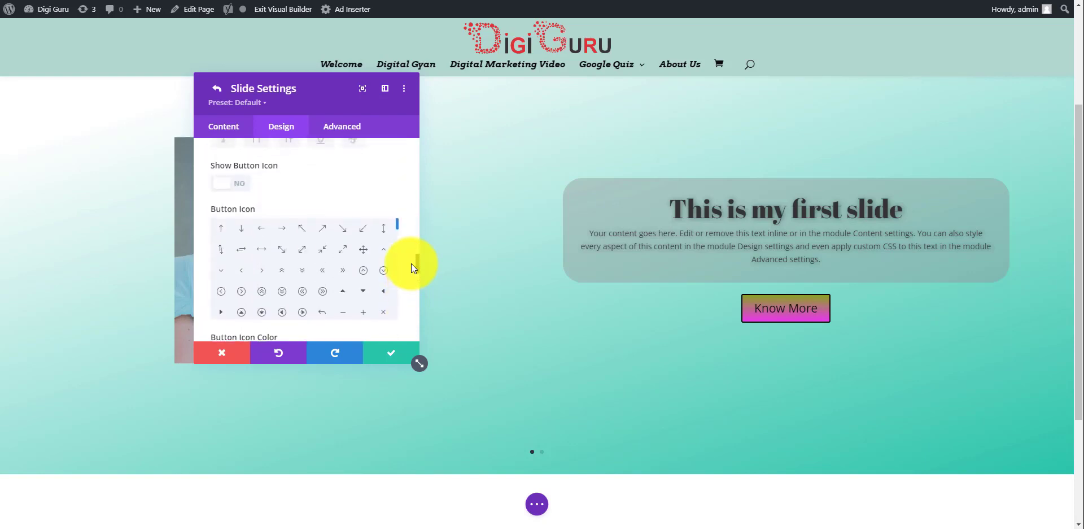
pyautogui.scroll(1, 411, 263)
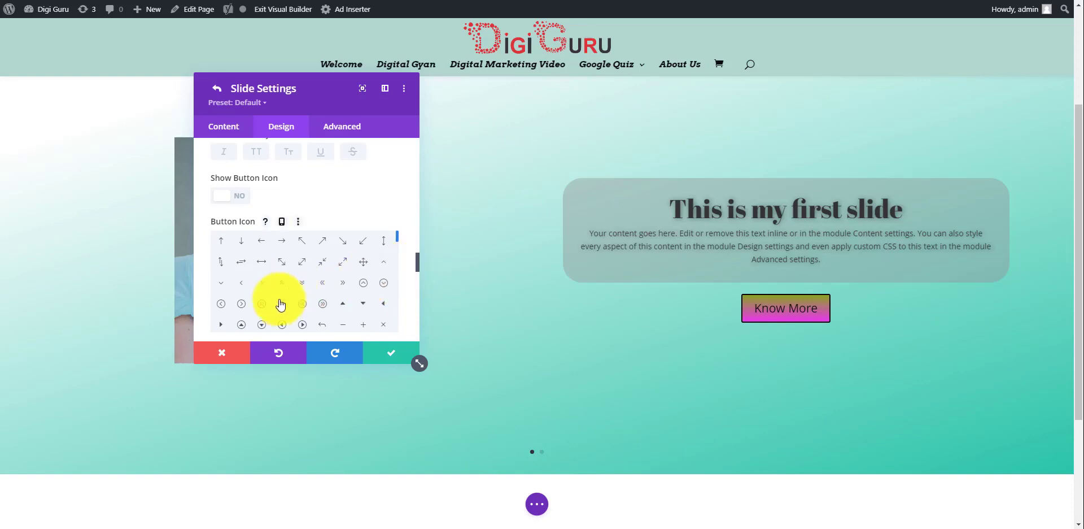
pyautogui.scroll(-3, 323, 280)
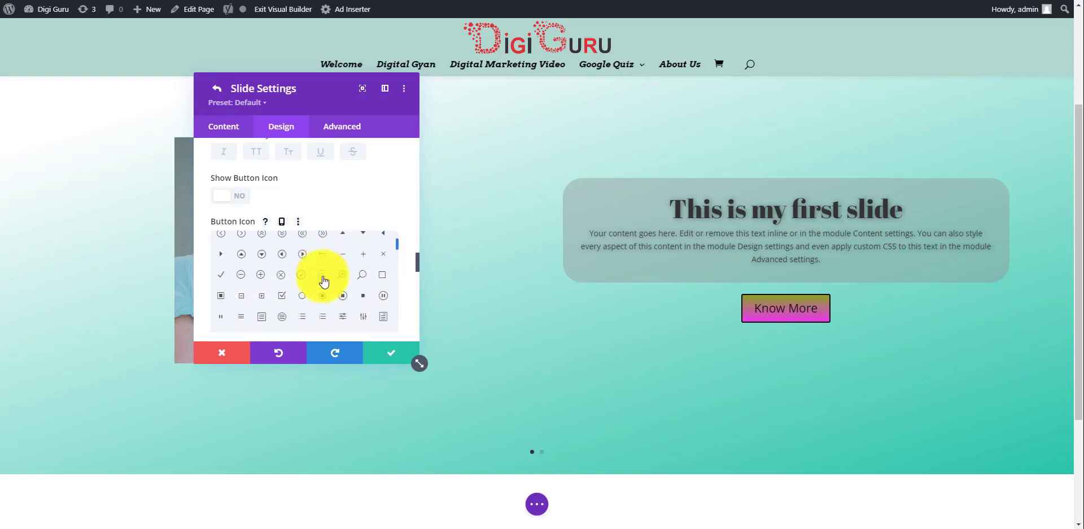
pyautogui.click(243, 199)
# Try the atom-shaped icon for the button and settle on the light bulb
pyautogui.scroll(-2, 243, 198)
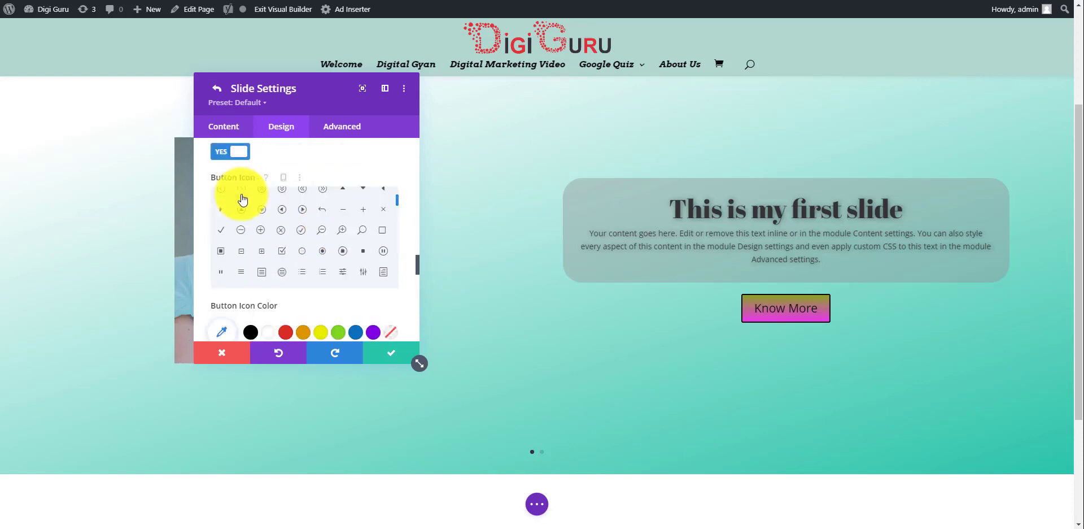
pyautogui.scroll(-5, 321, 220)
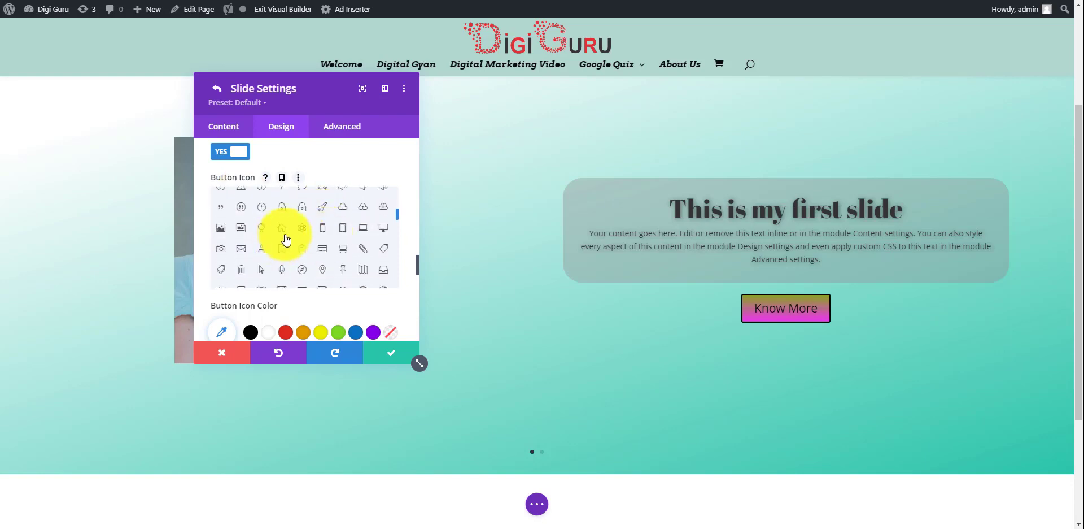
pyautogui.click(303, 227)
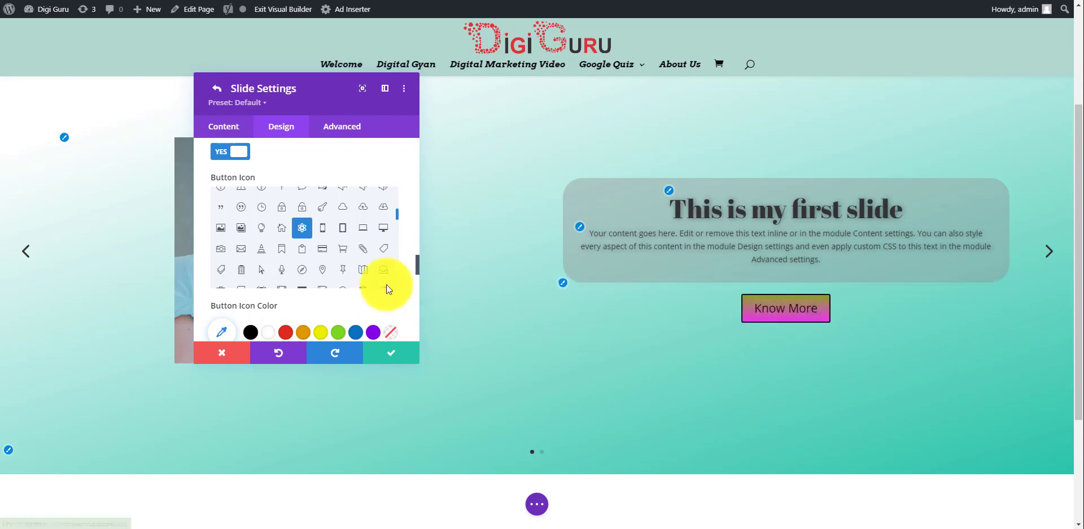
pyautogui.click(263, 228)
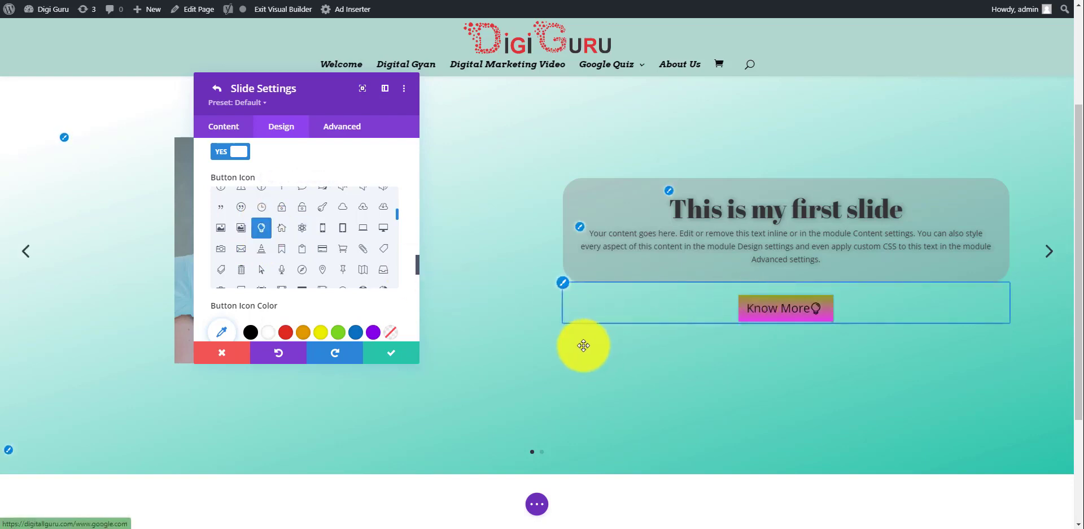
# Give the button the soft box shadow preset that falls to its lower right
pyautogui.scroll(-2, 332, 251)
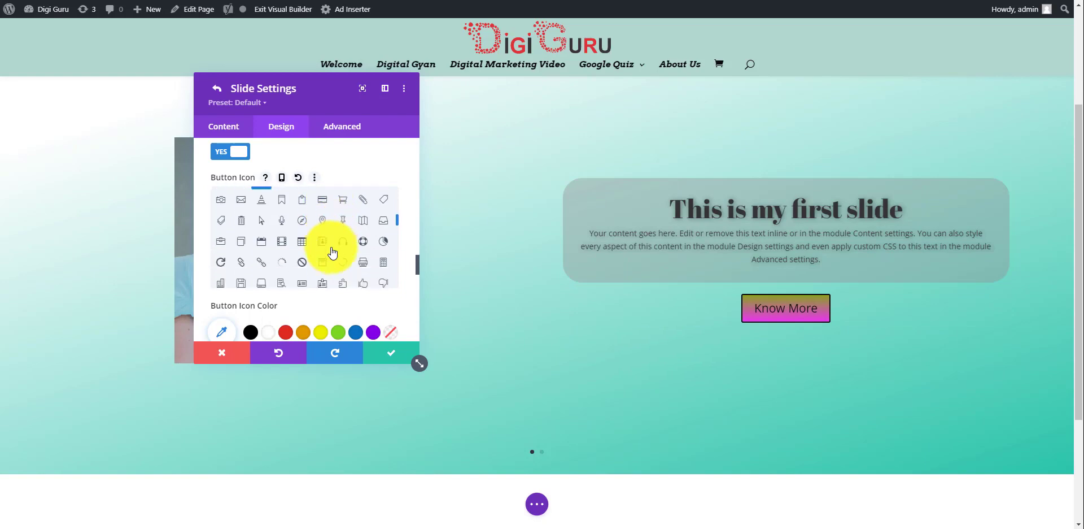
pyautogui.scroll(-5, 332, 251)
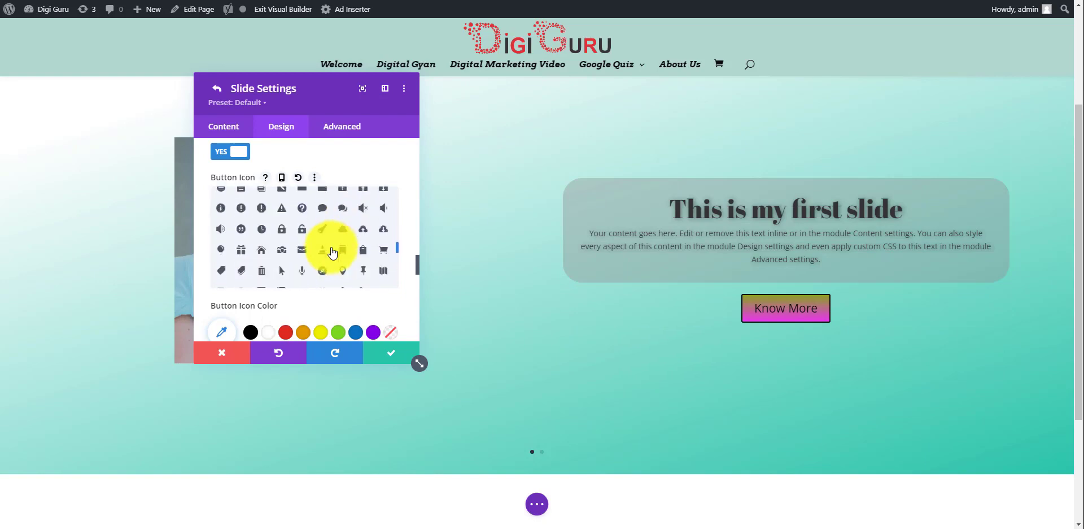
pyautogui.scroll(-8, 332, 252)
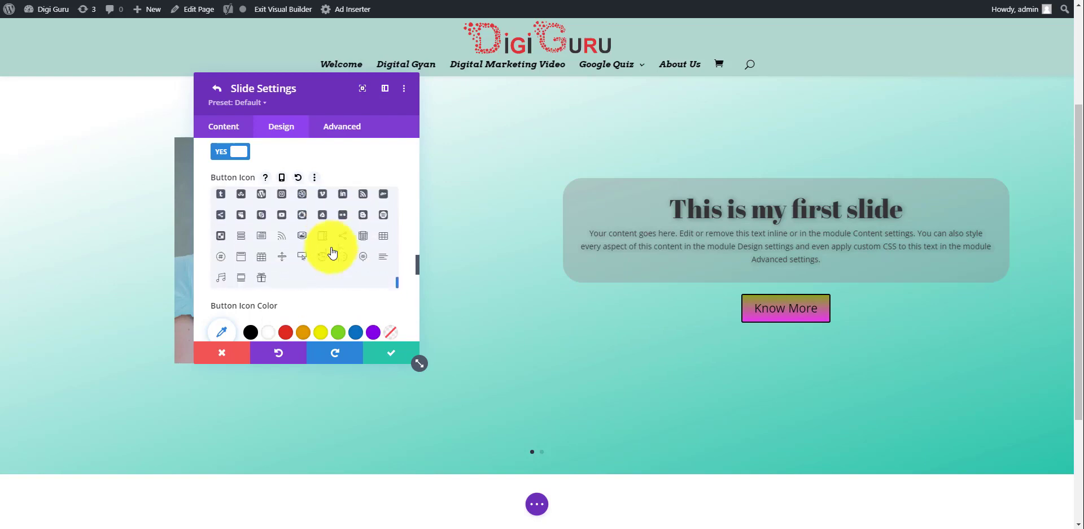
pyautogui.scroll(-2, 382, 282)
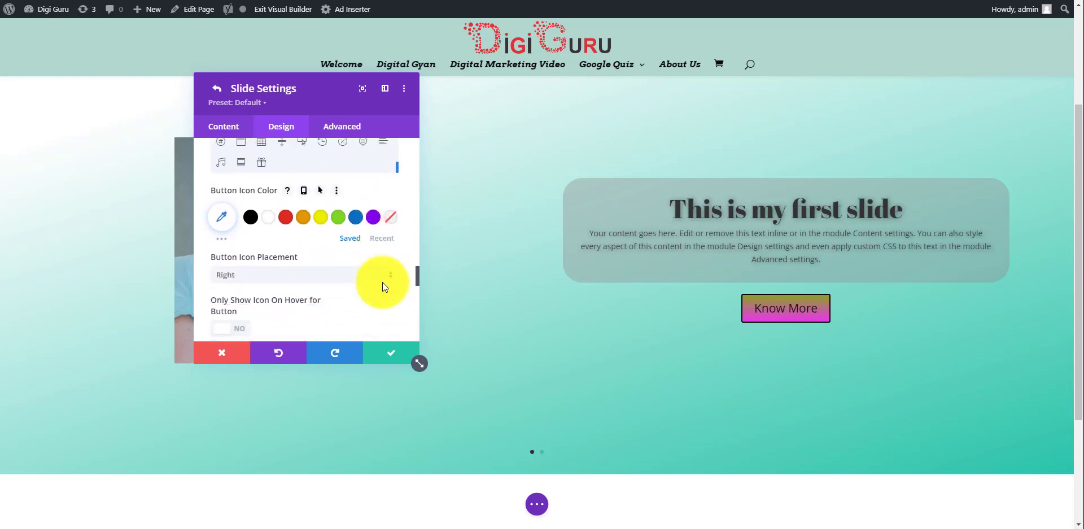
pyautogui.scroll(-3, 382, 282)
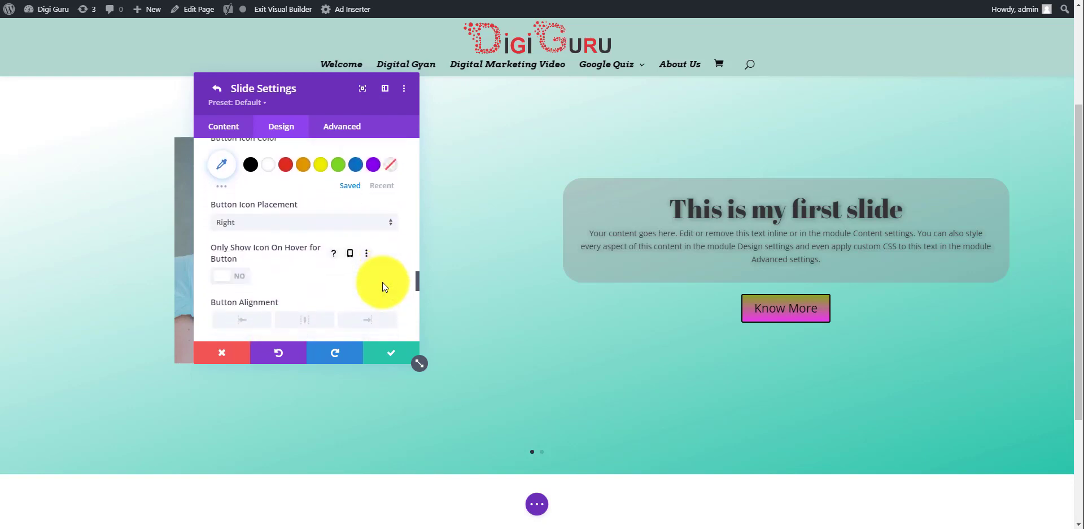
pyautogui.scroll(-5, 382, 287)
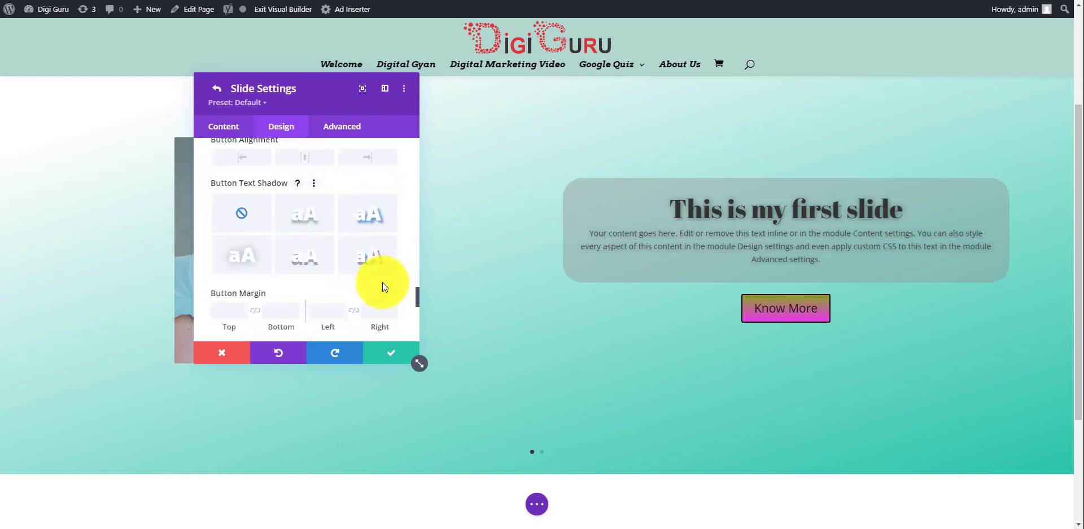
pyautogui.scroll(-6, 382, 284)
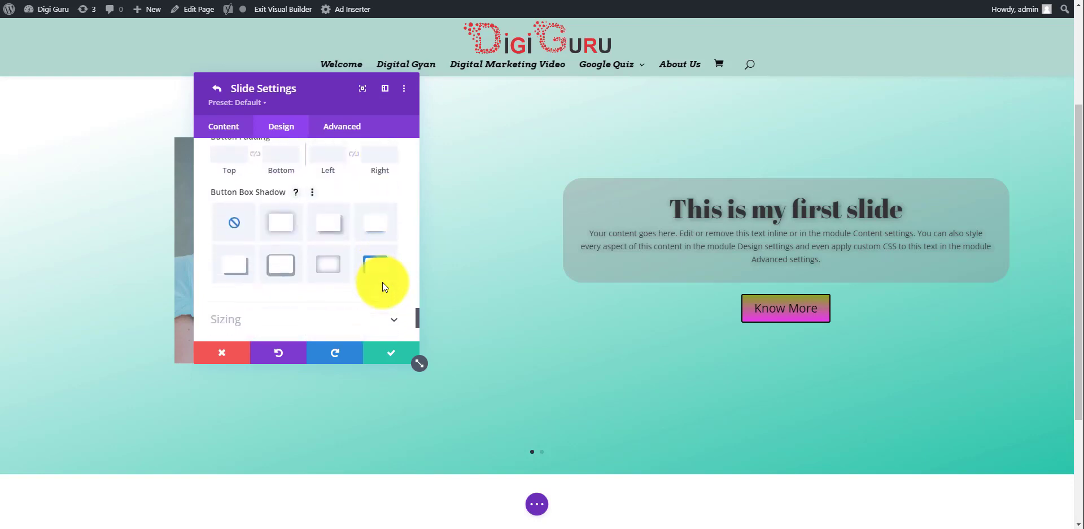
pyautogui.click(297, 270)
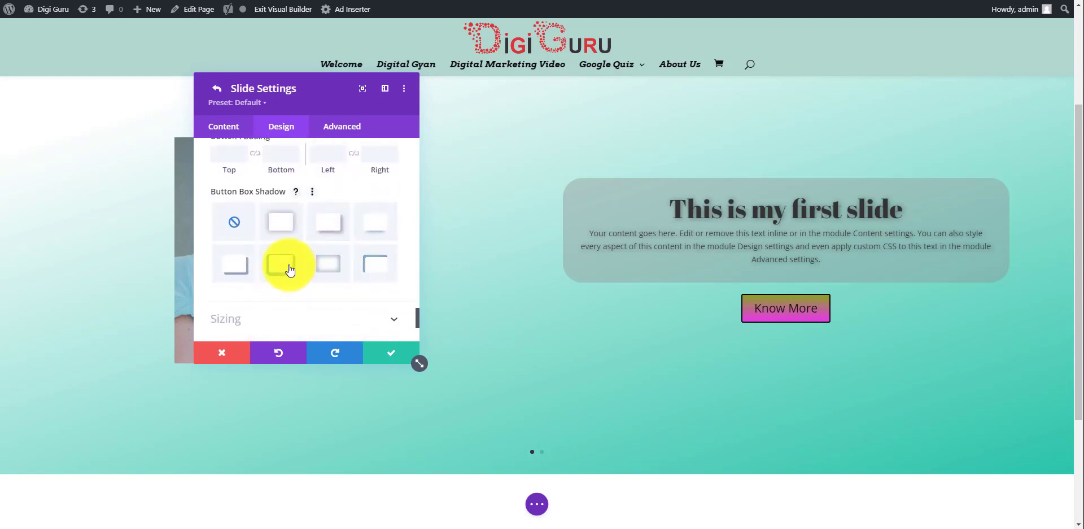
pyautogui.click(326, 231)
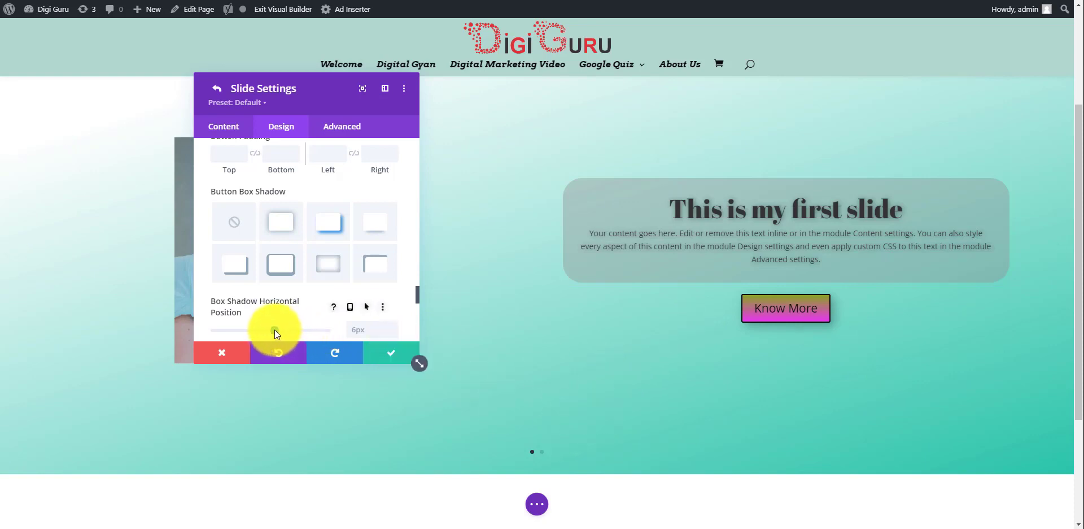
# Set the button's box shadow to 15px horizontal position, -14px vertical position and 16px blur strength
pyautogui.moveTo(276, 330); pyautogui.dragTo(298, 330)
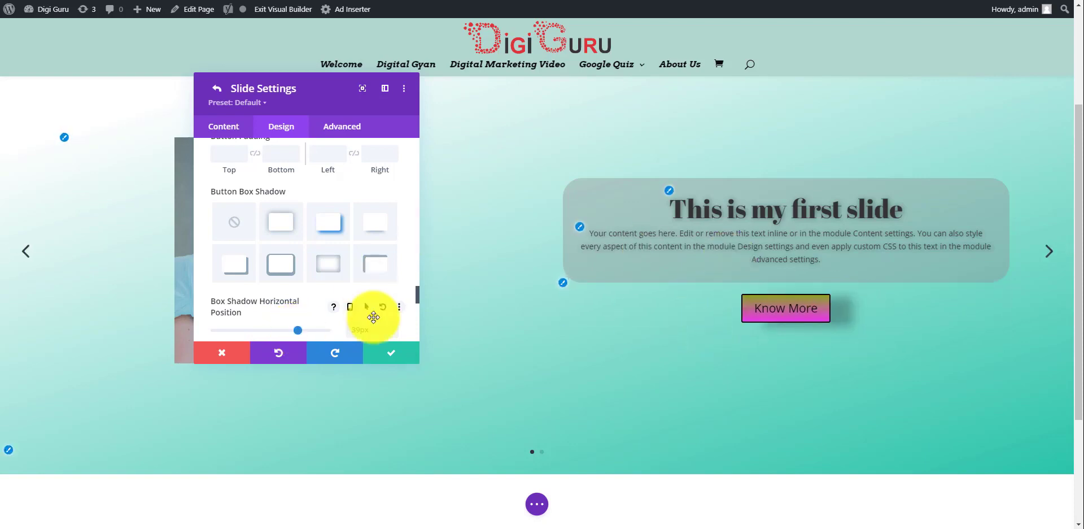
pyautogui.click(281, 330)
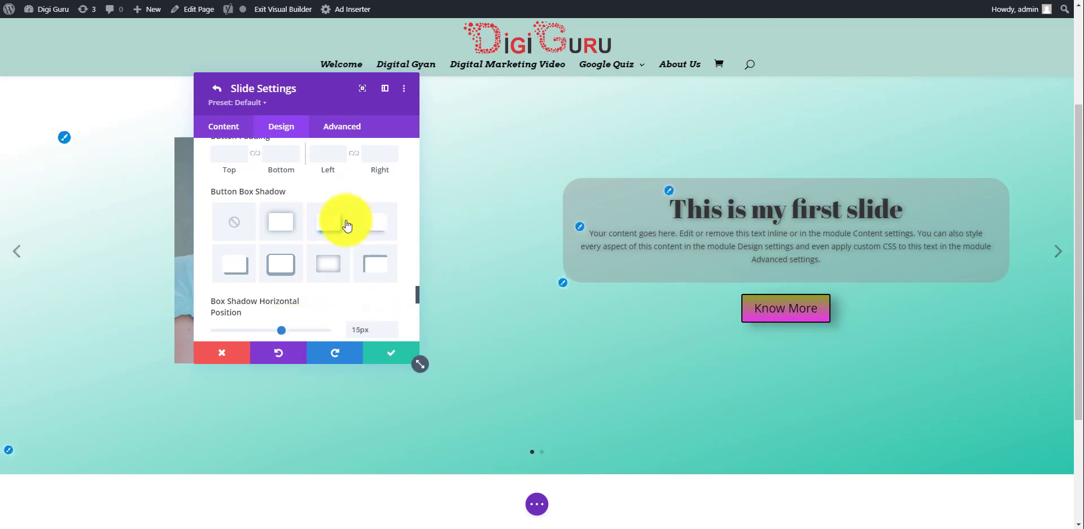
pyautogui.moveTo(418, 292); pyautogui.dragTo(418, 307)
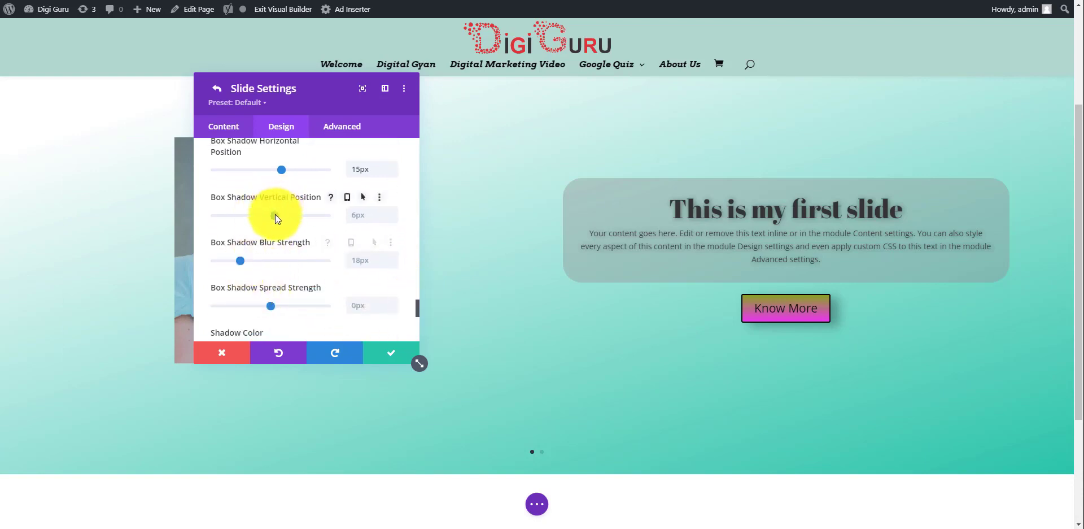
pyautogui.moveTo(276, 215); pyautogui.dragTo(261, 217)
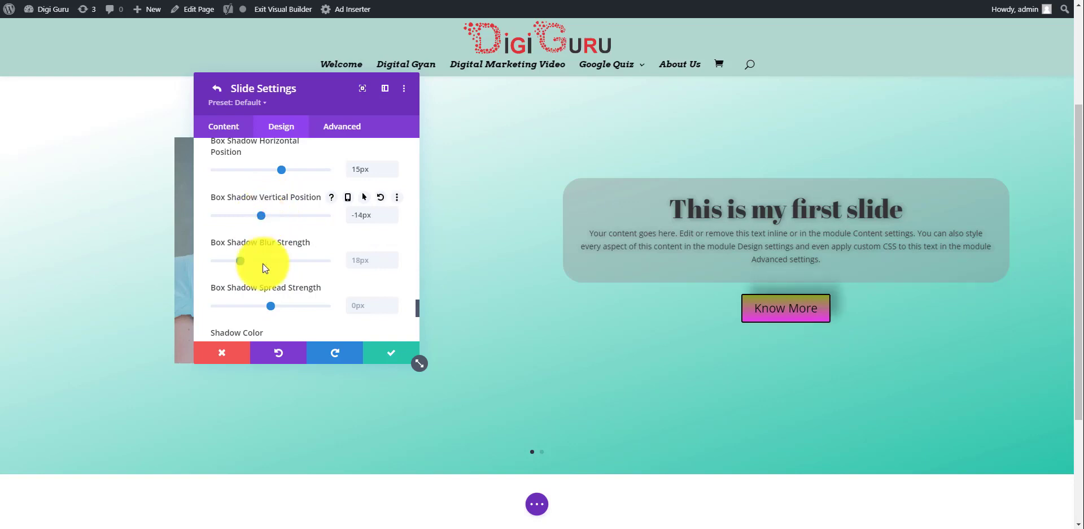
pyautogui.moveTo(242, 260)
pyautogui.mouseDown()
pyautogui.moveTo(253, 262)
pyautogui.moveTo(237, 263)
pyautogui.mouseUp()
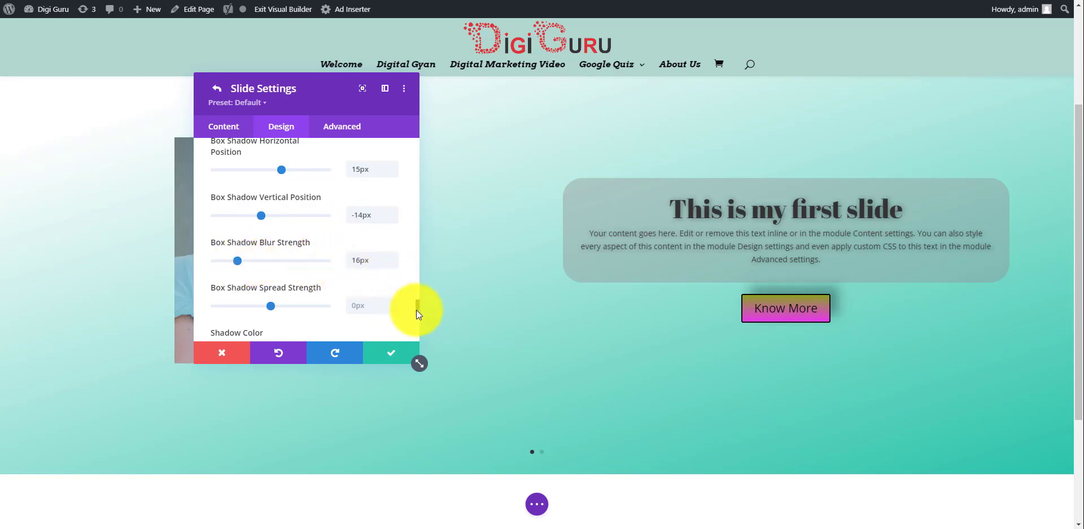
# Set the slide's content width to 100% in the sizing options
pyautogui.moveTo(415, 310); pyautogui.dragTo(415, 334)
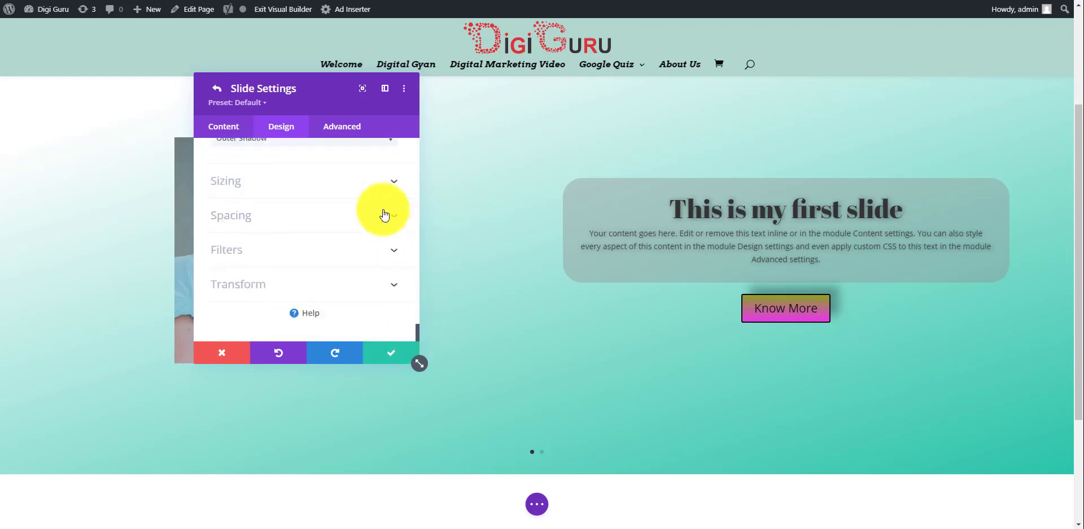
pyautogui.click(377, 182)
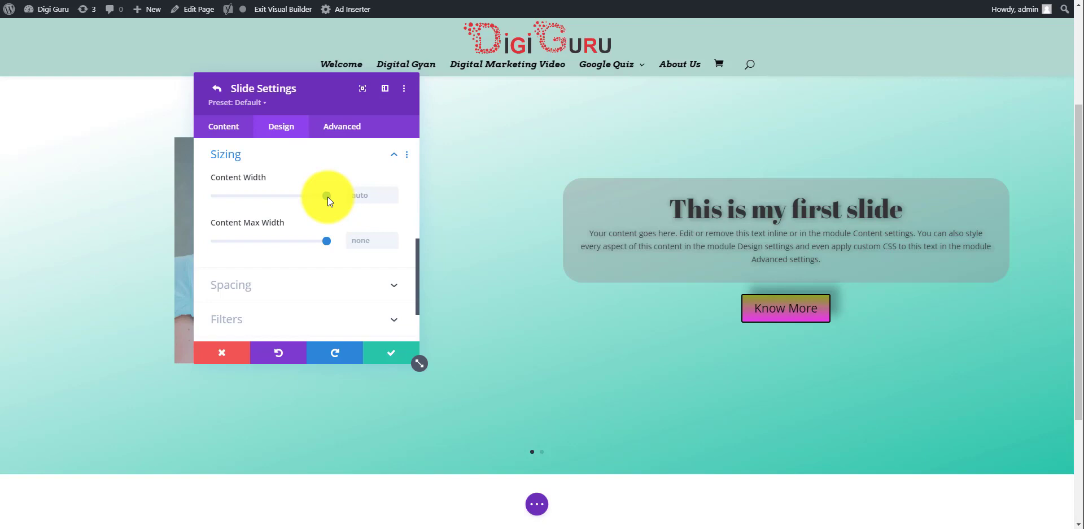
pyautogui.moveTo(328, 197)
pyautogui.mouseDown()
pyautogui.moveTo(314, 198)
pyautogui.moveTo(327, 202)
pyautogui.mouseUp()
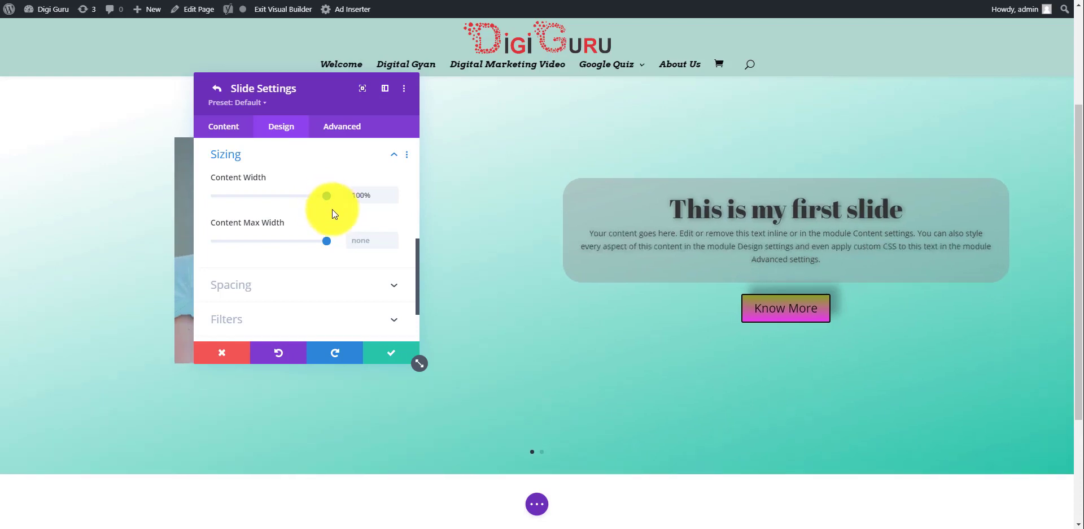
# Set the slide's content max width to 100%, its top padding to 78px and its right padding to 0px
pyautogui.moveTo(327, 241)
pyautogui.mouseDown()
pyautogui.moveTo(307, 249)
pyautogui.moveTo(327, 249)
pyautogui.mouseUp()
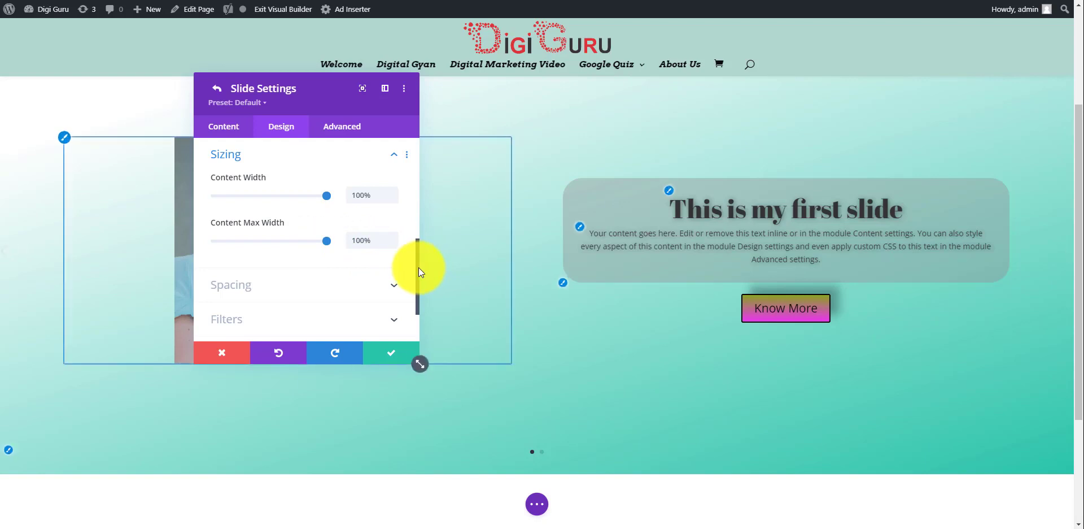
pyautogui.moveTo(418, 266); pyautogui.dragTo(418, 289)
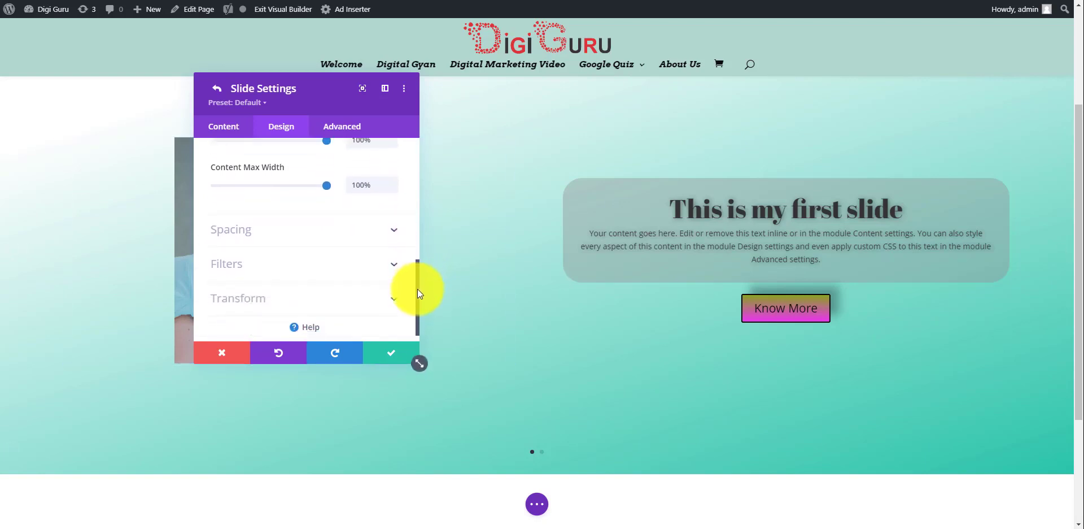
pyautogui.click(382, 224)
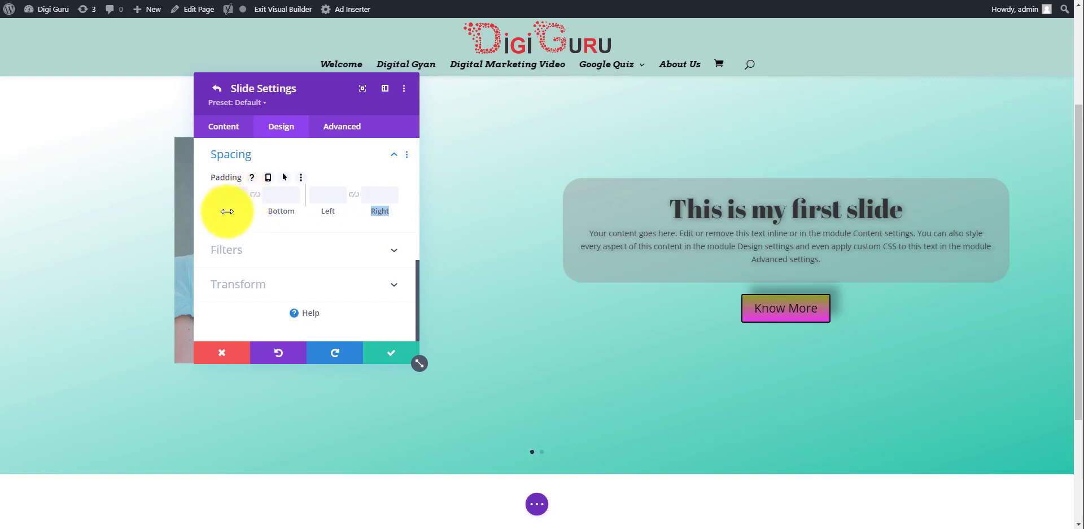
pyautogui.moveTo(231, 211); pyautogui.dragTo(317, 216)
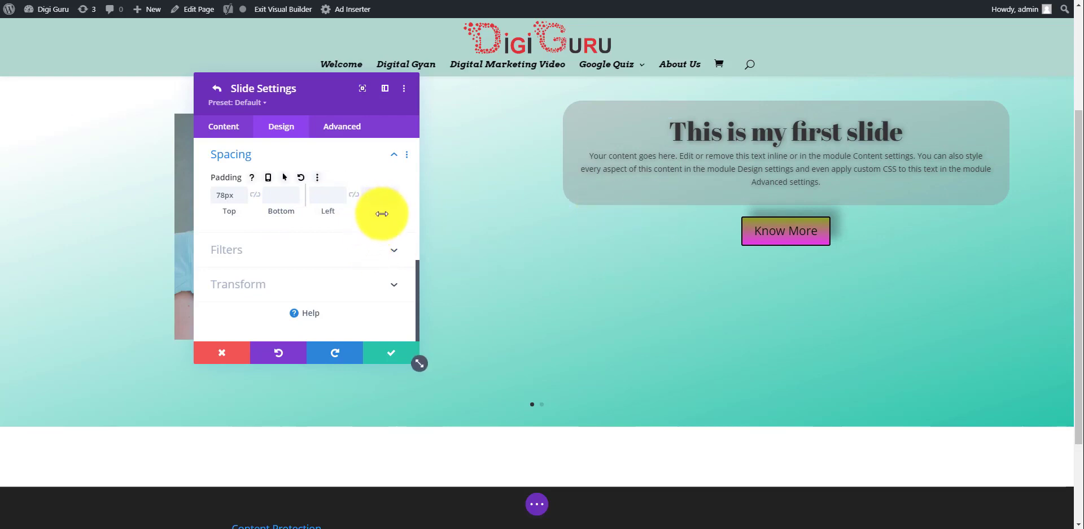
pyautogui.moveTo(382, 213); pyautogui.dragTo(340, 216)
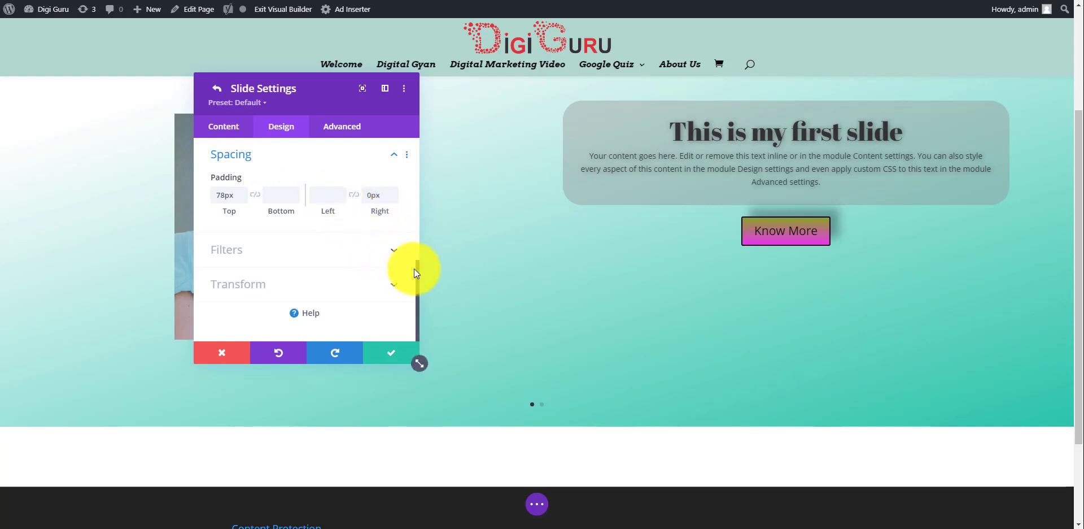
# Scale the first slide to 99% and translate it by 4px in the transform options
pyautogui.click(383, 278)
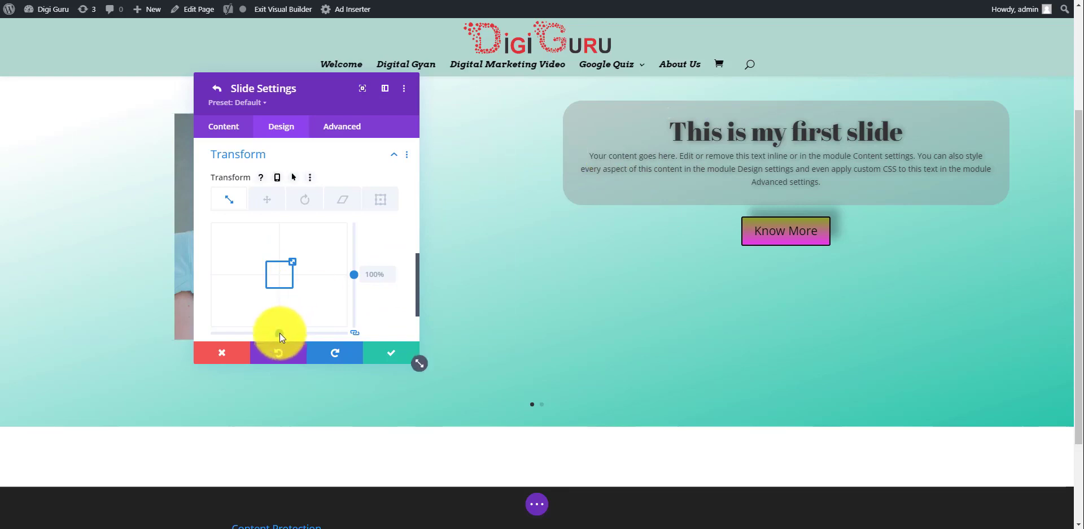
pyautogui.moveTo(279, 334); pyautogui.dragTo(278, 333)
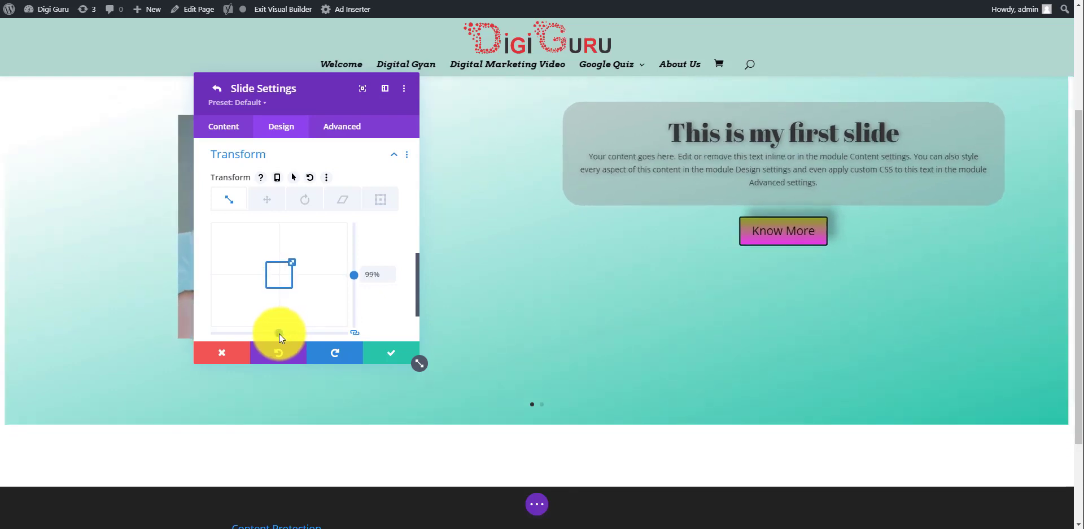
pyautogui.click(268, 202)
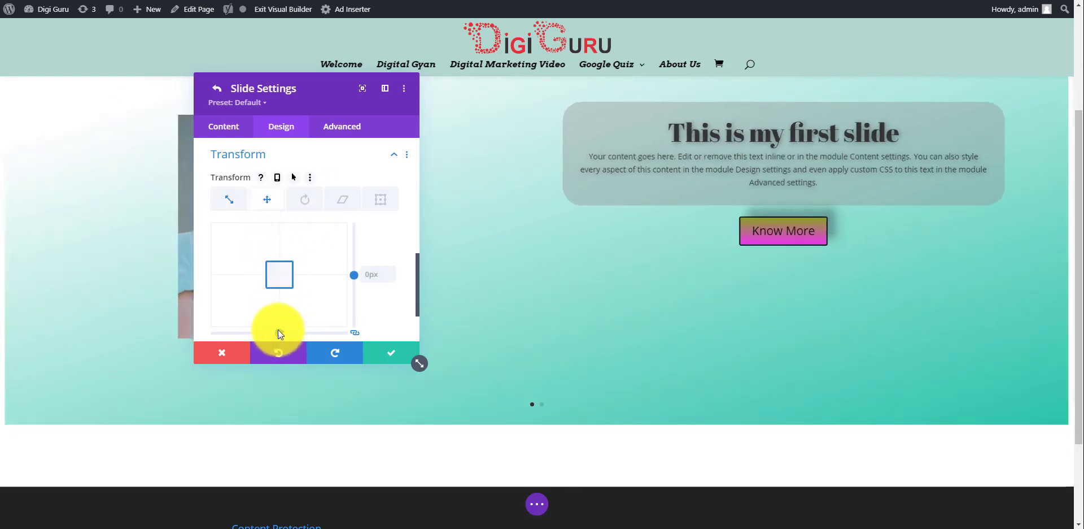
pyautogui.moveTo(279, 330)
pyautogui.mouseDown()
pyautogui.moveTo(294, 330)
pyautogui.moveTo(280, 333)
pyautogui.mouseUp()
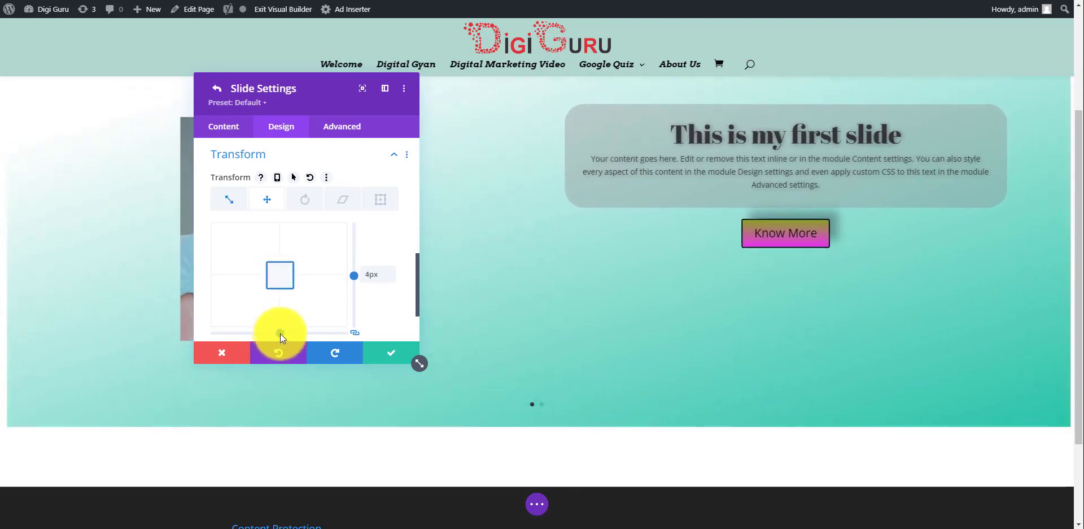
# Skew the first slide by -4deg and save the slide settings
pyautogui.click(343, 204)
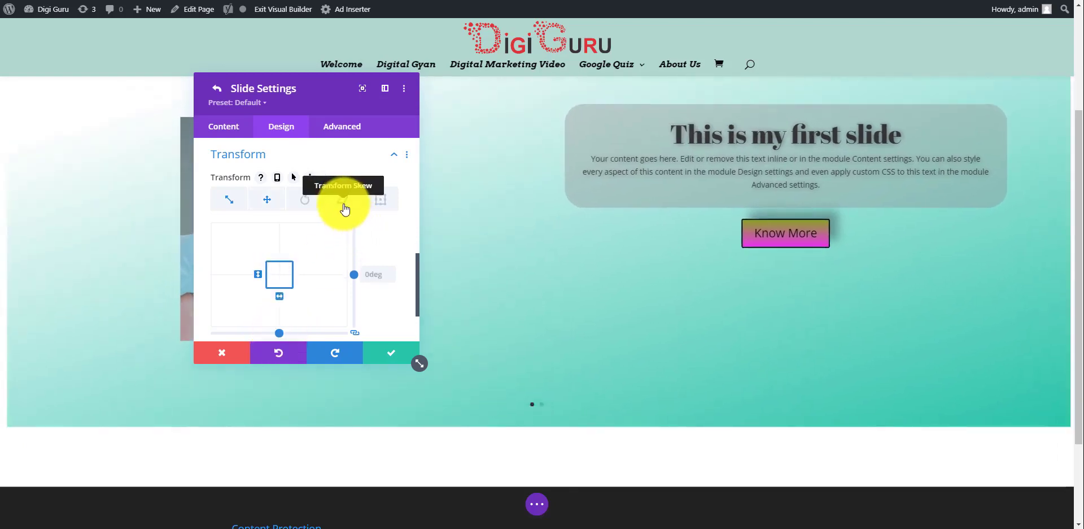
pyautogui.click(287, 334)
pyautogui.moveTo(283, 336); pyautogui.dragTo(278, 337)
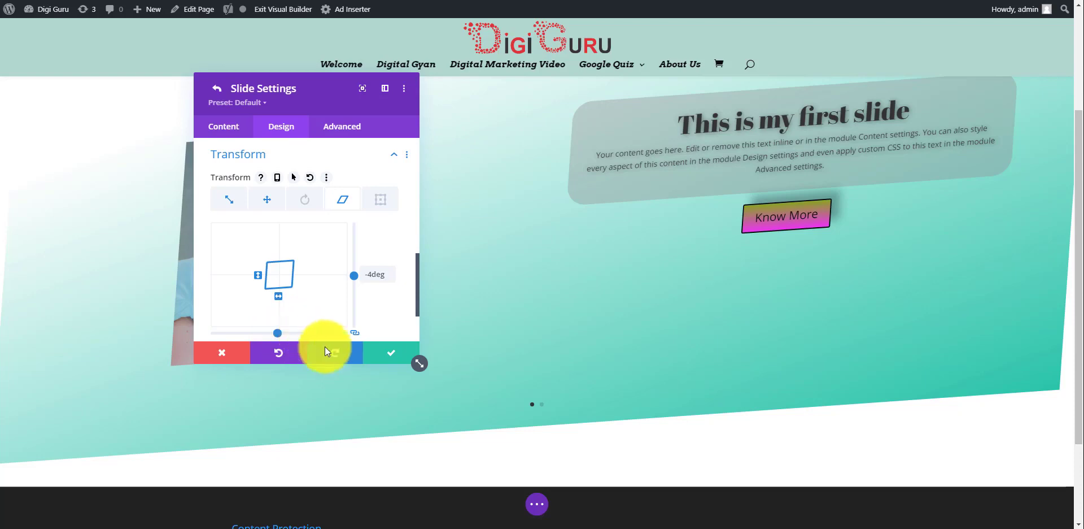
pyautogui.click(398, 351)
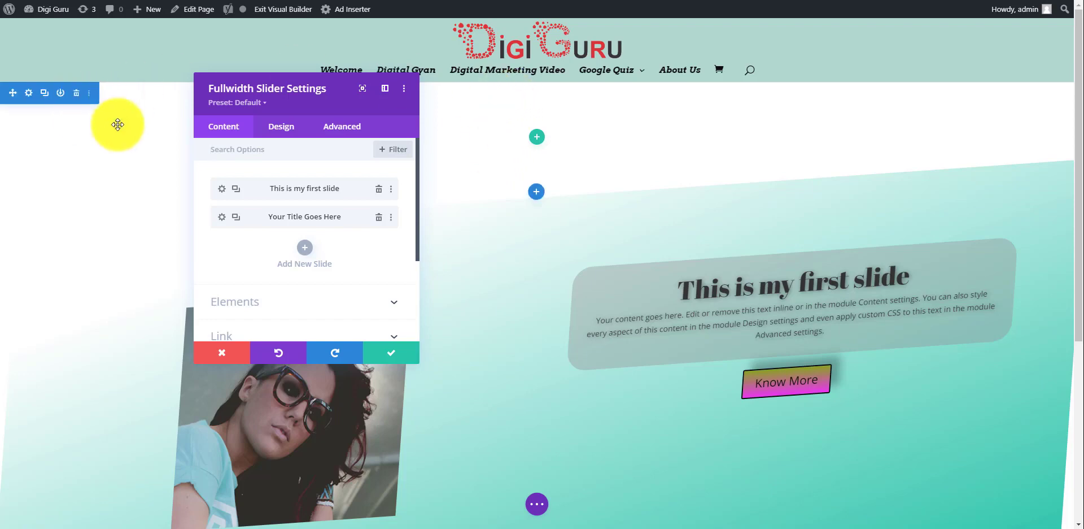
# Delete the empty section above the slider and save the slider settings
pyautogui.click(77, 95)
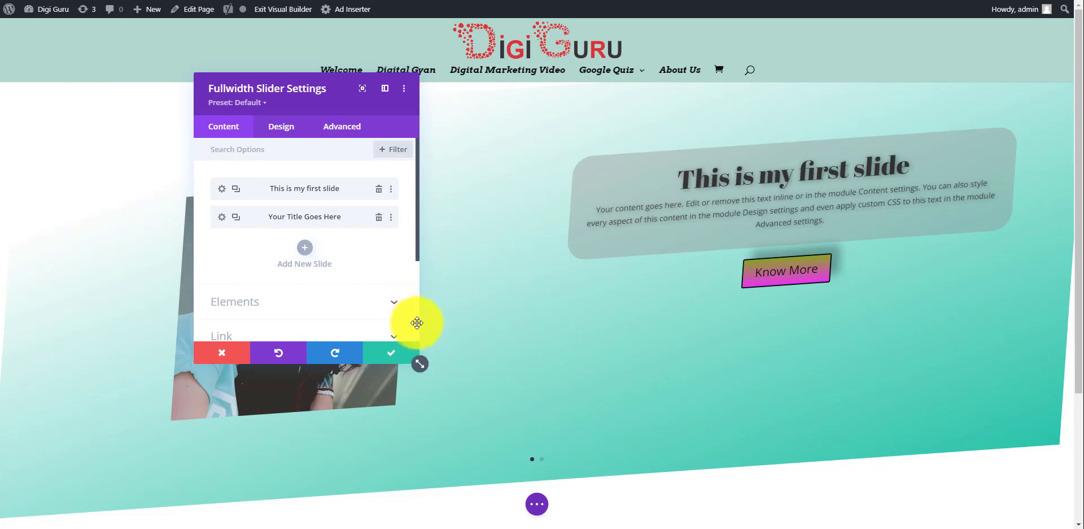
pyautogui.click(393, 356)
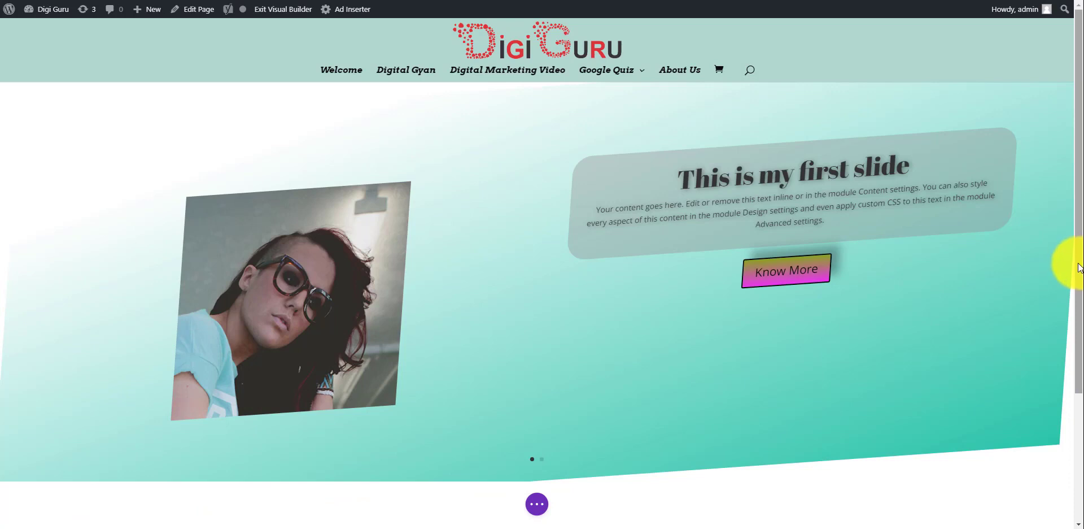
# Turn on automatic animation in the Fullwidth Slider's animation options
pyautogui.moveTo(1079, 268); pyautogui.dragTo(1079, 304)
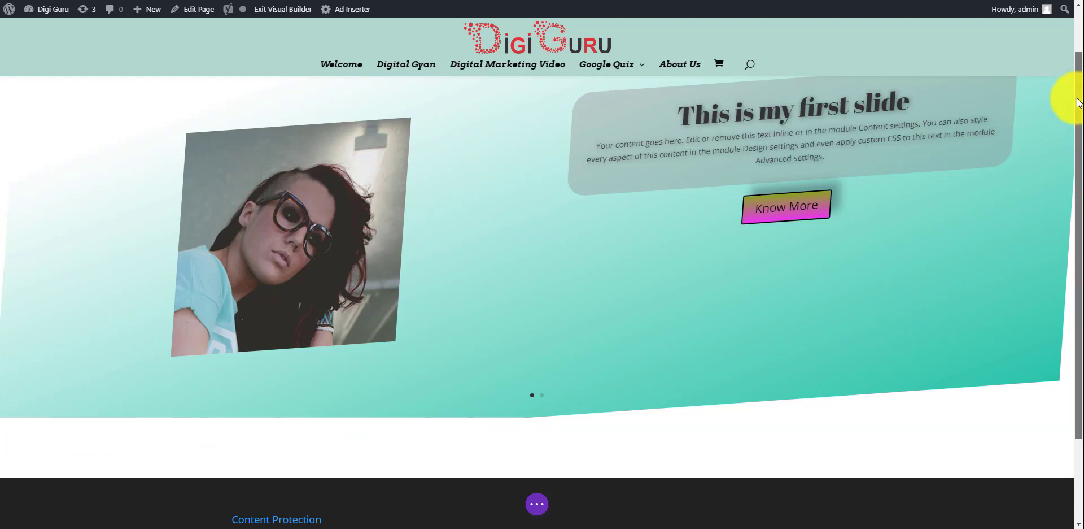
pyautogui.moveTo(1077, 110); pyautogui.dragTo(1078, 40)
pyautogui.moveTo(462, 189)
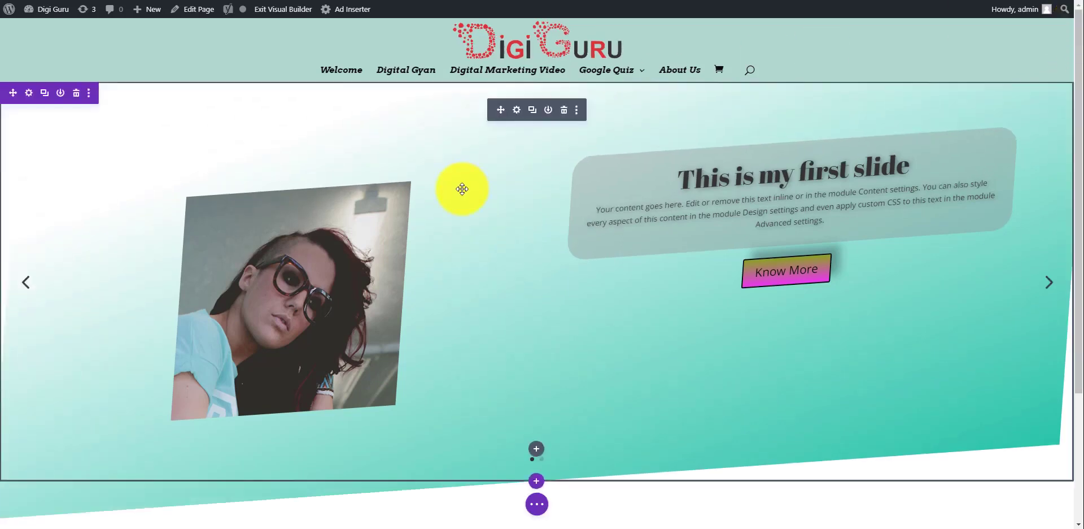
pyautogui.click(517, 110)
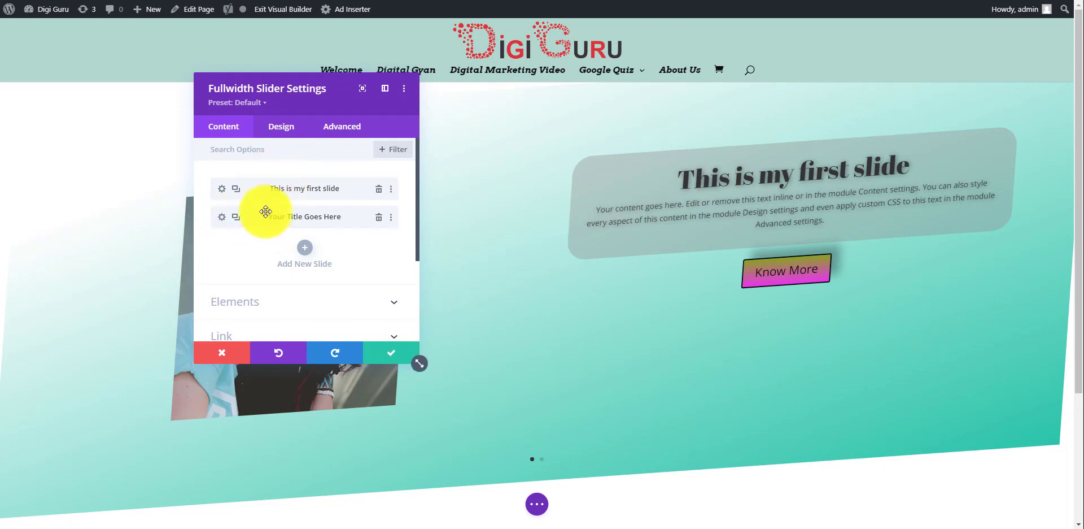
pyautogui.click(286, 133)
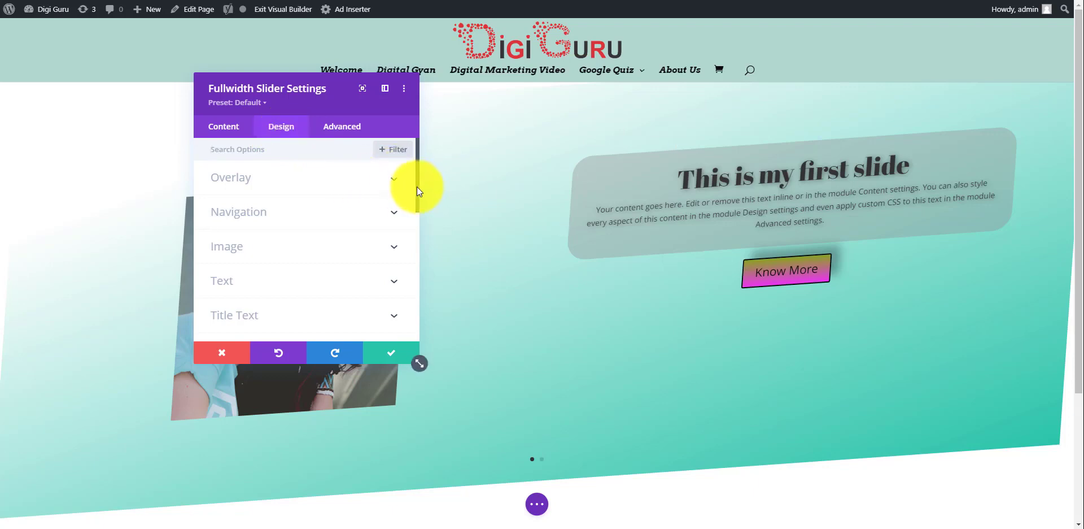
pyautogui.moveTo(417, 186); pyautogui.dragTo(411, 324)
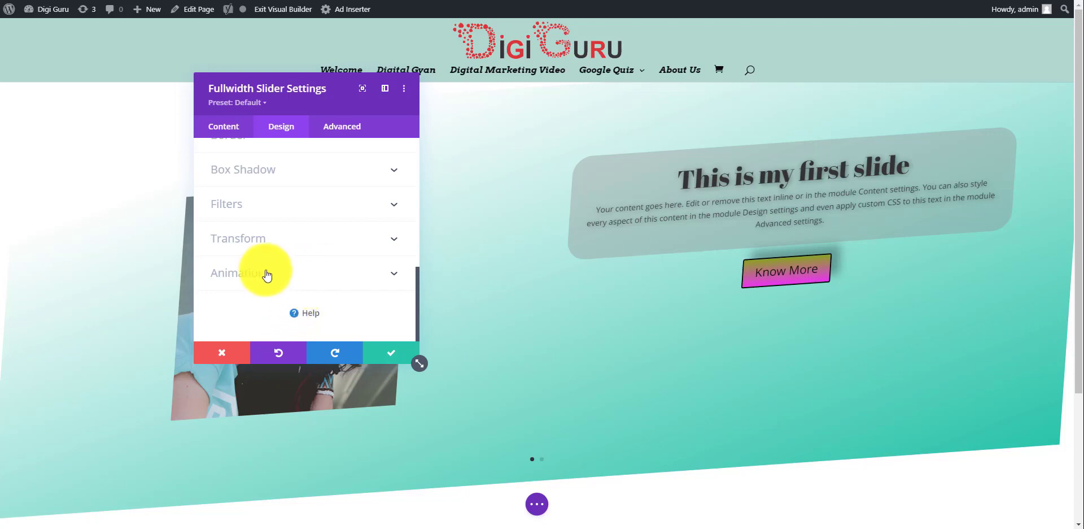
pyautogui.click(298, 283)
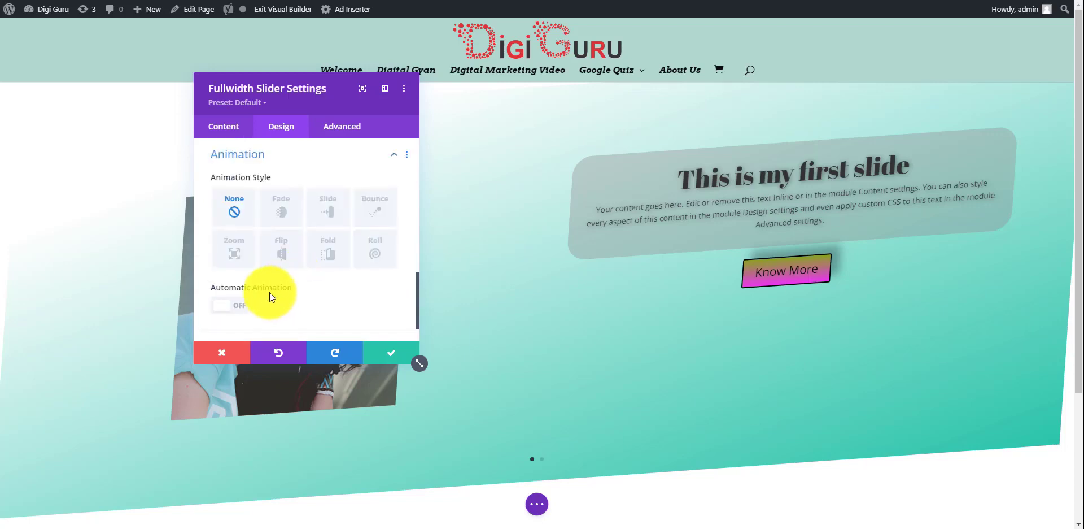
pyautogui.click(245, 307)
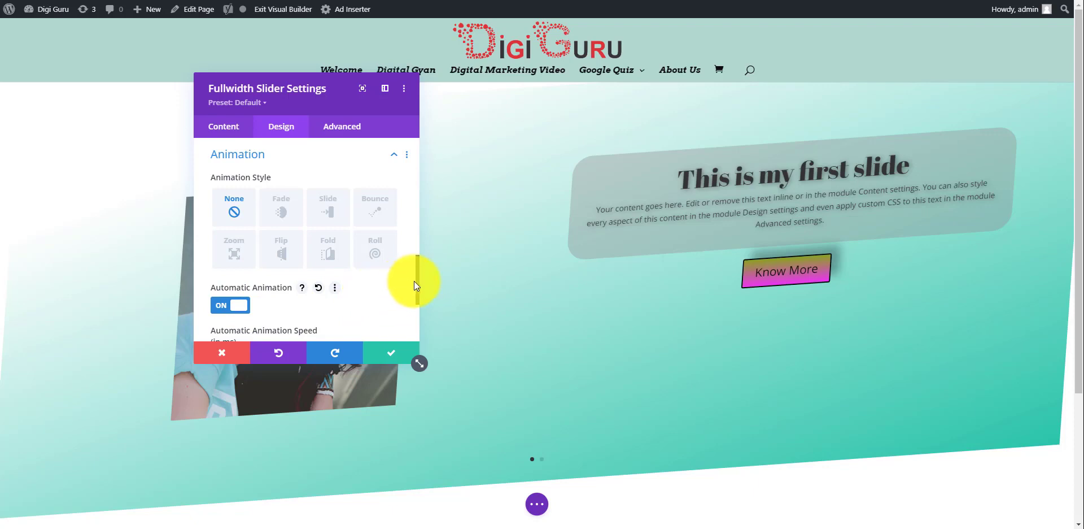
# Try automatic animation speeds of 1000 and 4000 ms, settle on 7000 ms and save the slider settings
pyautogui.moveTo(417, 280); pyautogui.dragTo(415, 297)
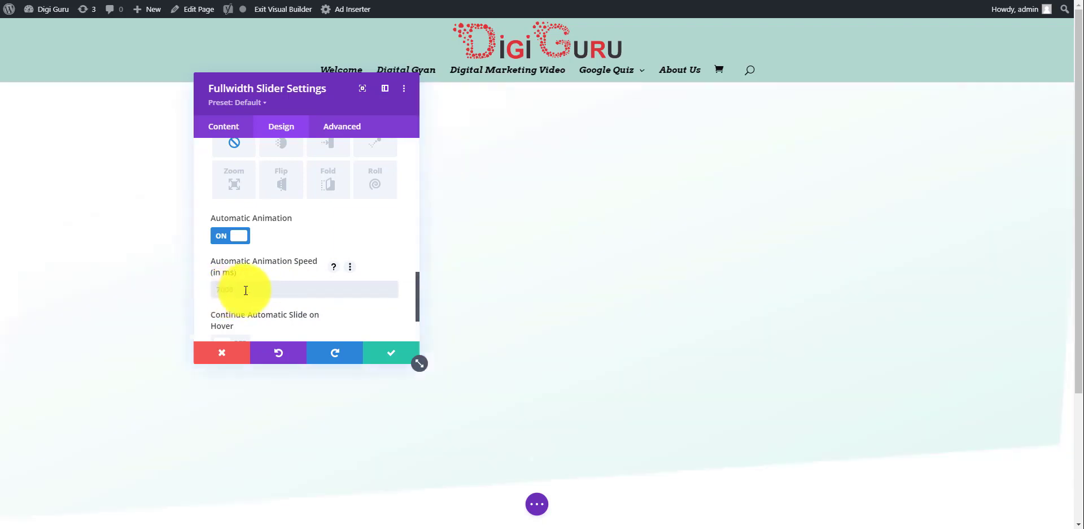
pyautogui.write('1000')
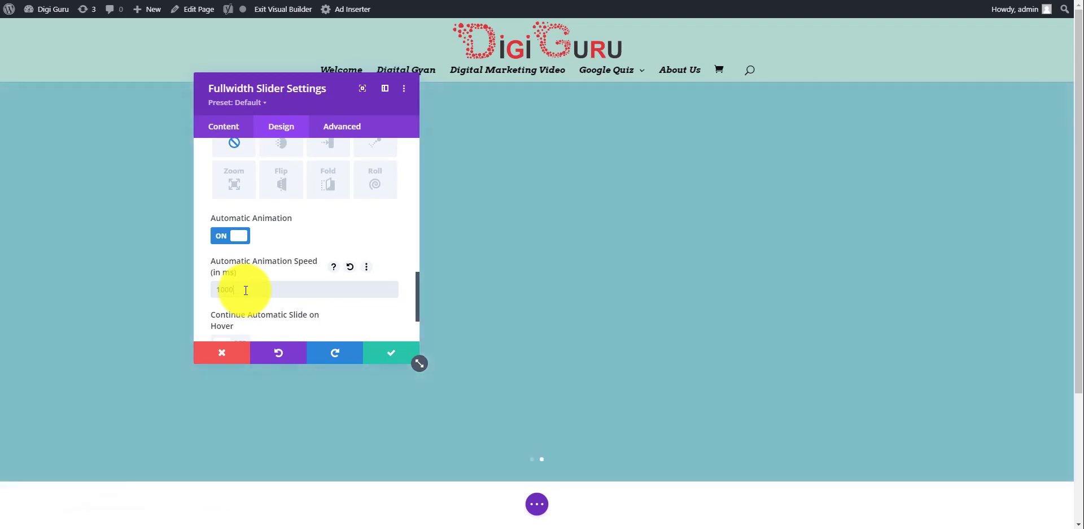
pyautogui.press('Left')
pyautogui.press('Left')
pyautogui.press('BackSpace')
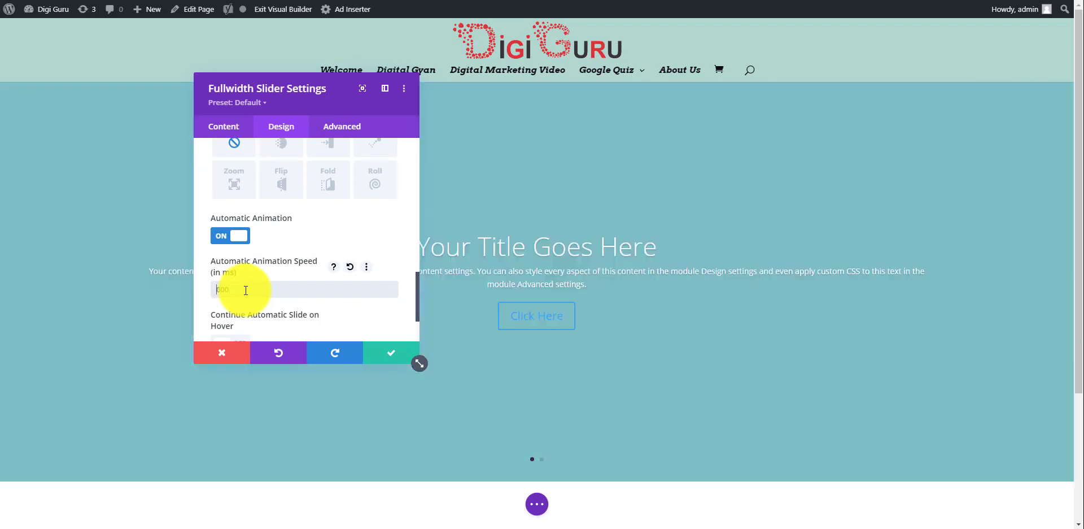
pyautogui.write('4')
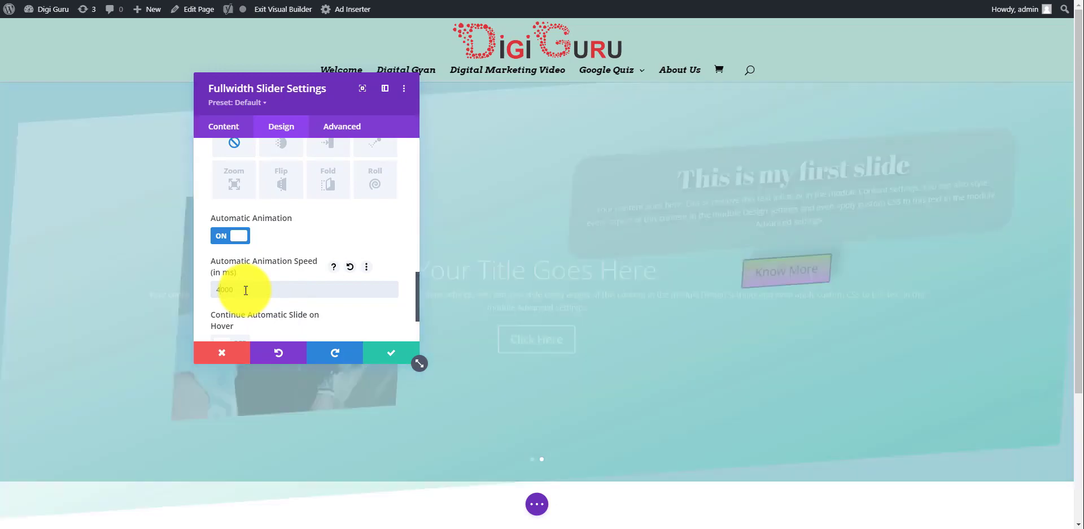
pyautogui.press('BackSpace')
pyautogui.write('7')
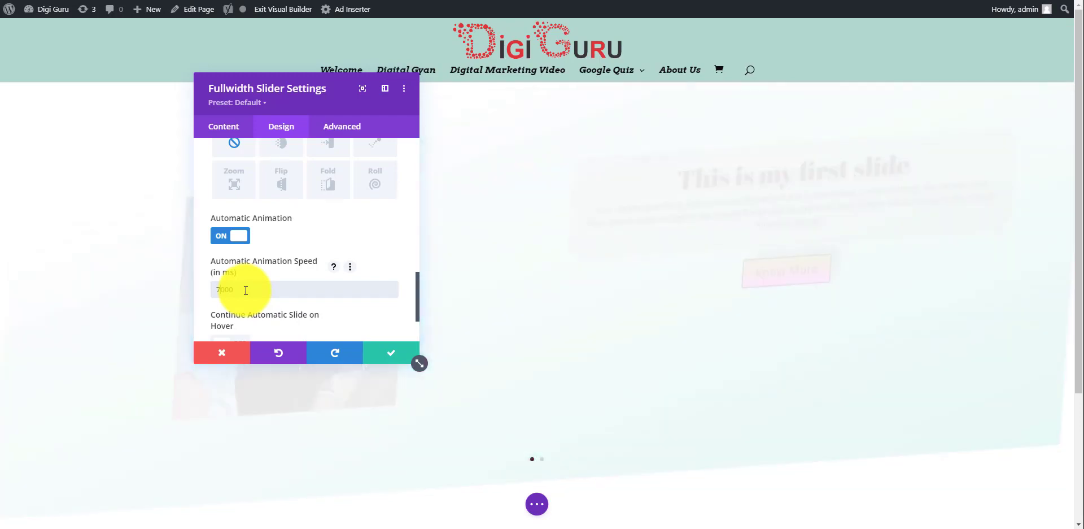
pyautogui.scroll(-1, 333, 290)
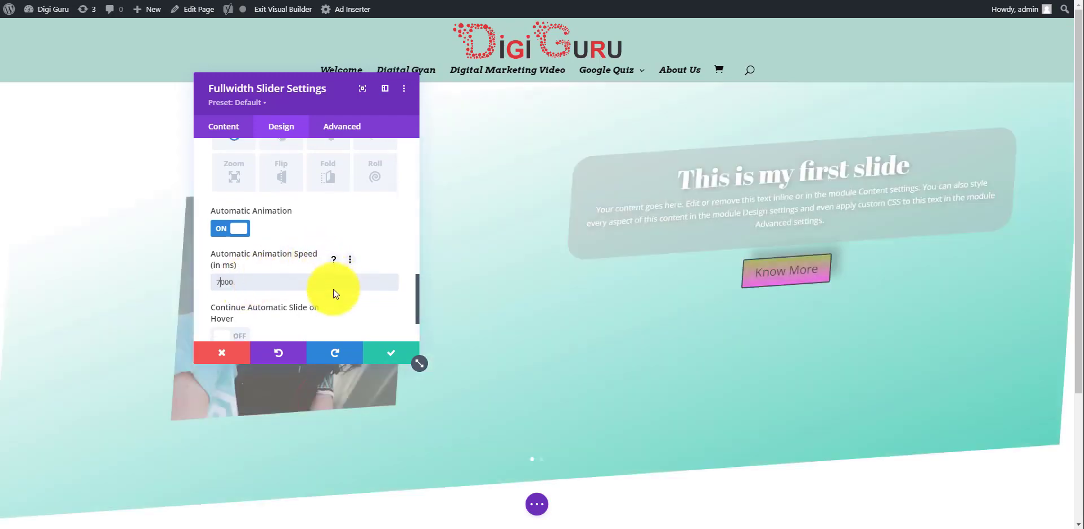
pyautogui.click(377, 353)
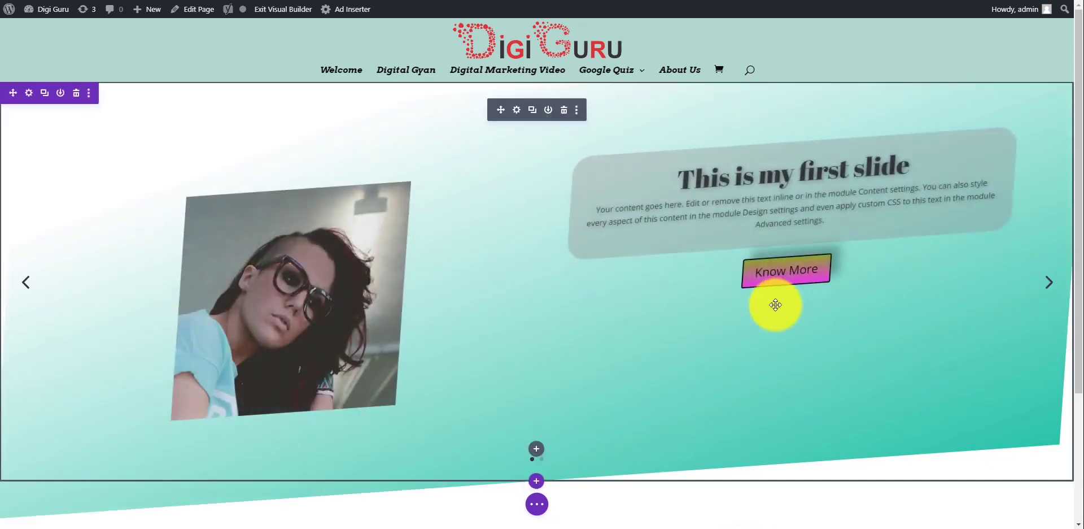
# Insert a regular section with a single-column row below the slider
pyautogui.scroll(-2, 775, 305)
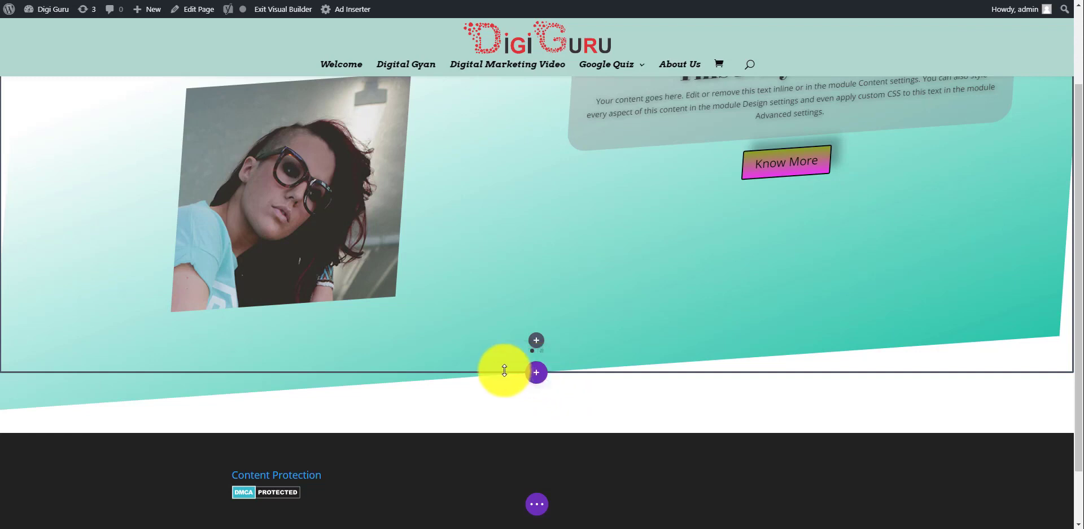
pyautogui.click(540, 373)
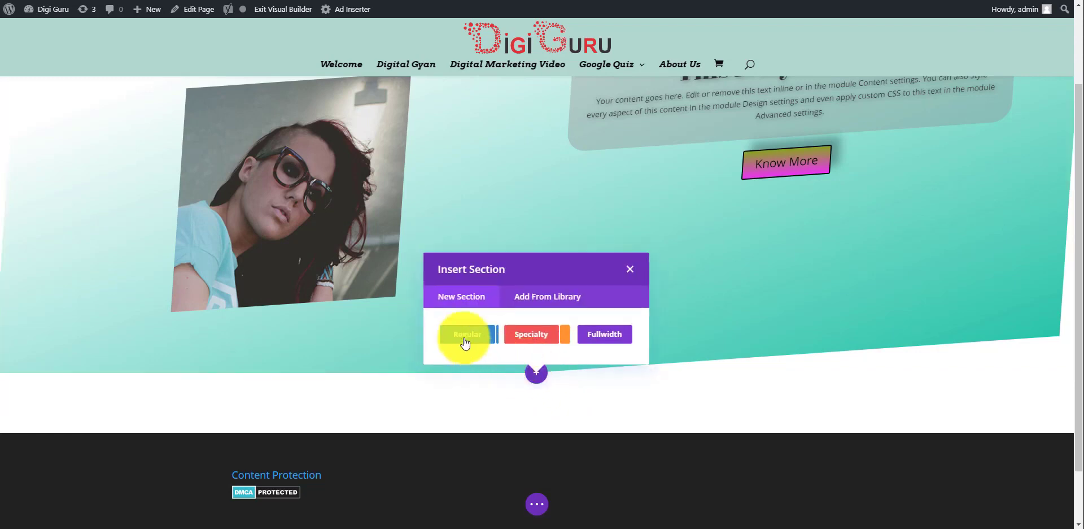
pyautogui.click(465, 341)
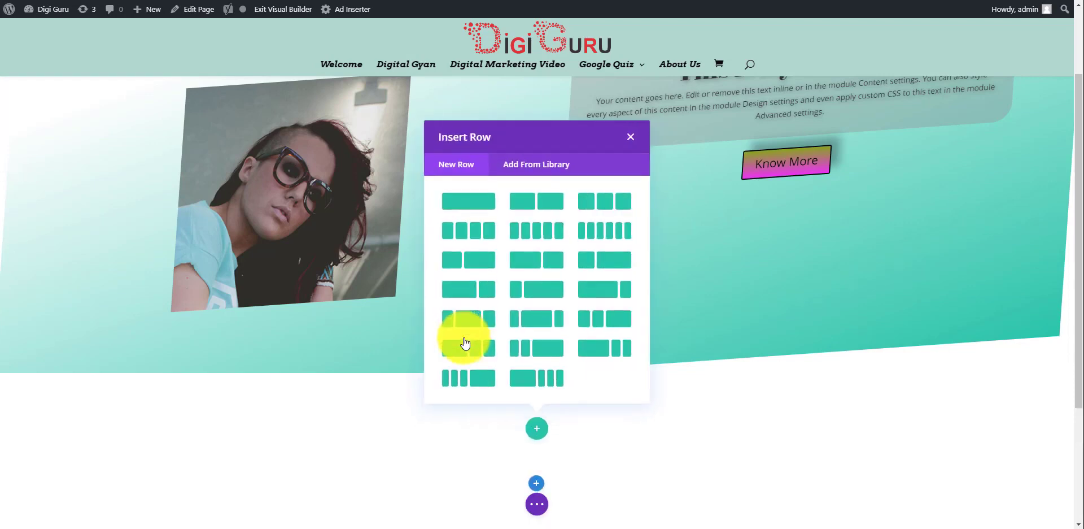
pyautogui.click(483, 203)
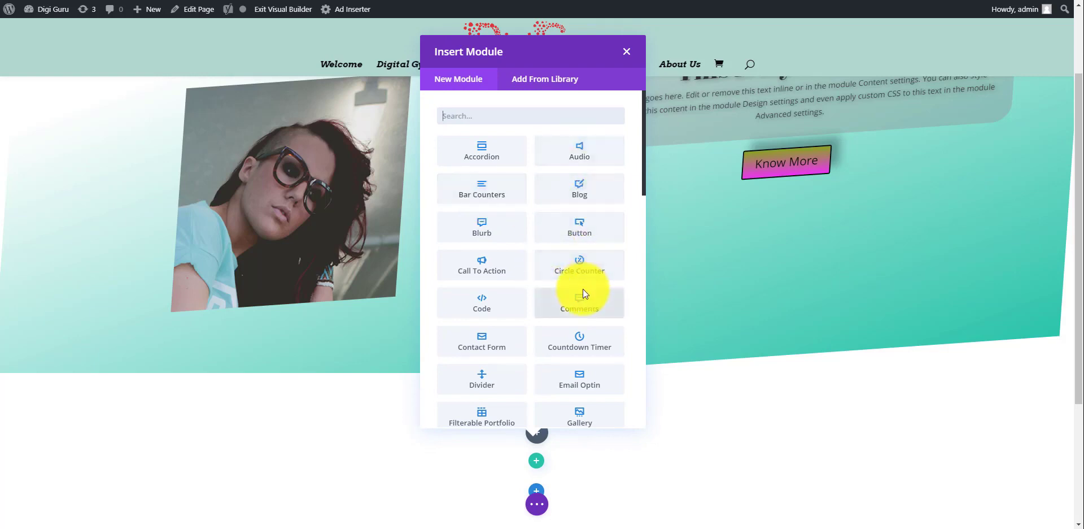
# Add a Text module with its default content to the row below the slider and save its settings
pyautogui.scroll(-2, 583, 289)
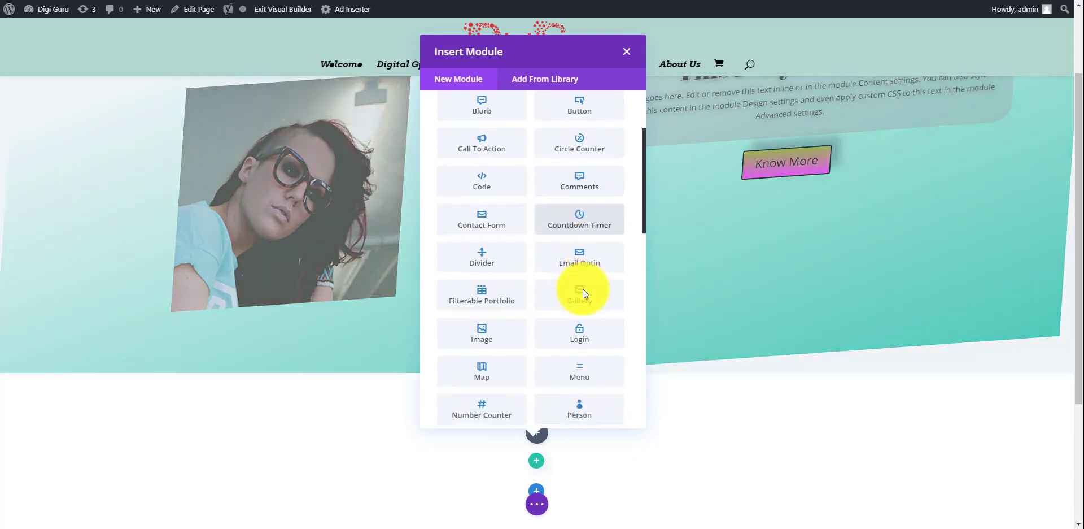
pyautogui.scroll(-2, 583, 289)
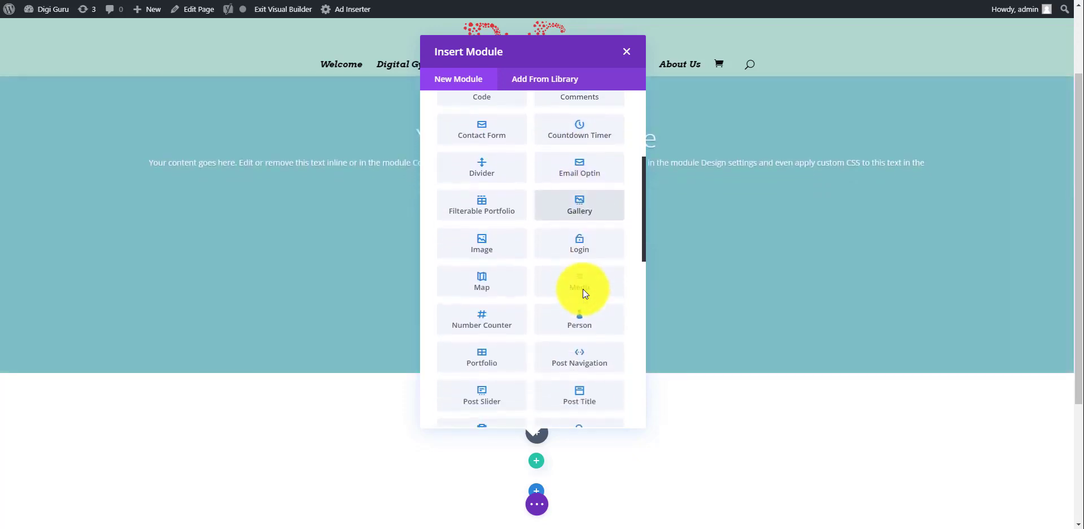
pyautogui.scroll(4, 583, 290)
pyautogui.scroll(-2, 583, 289)
pyautogui.scroll(-8, 583, 289)
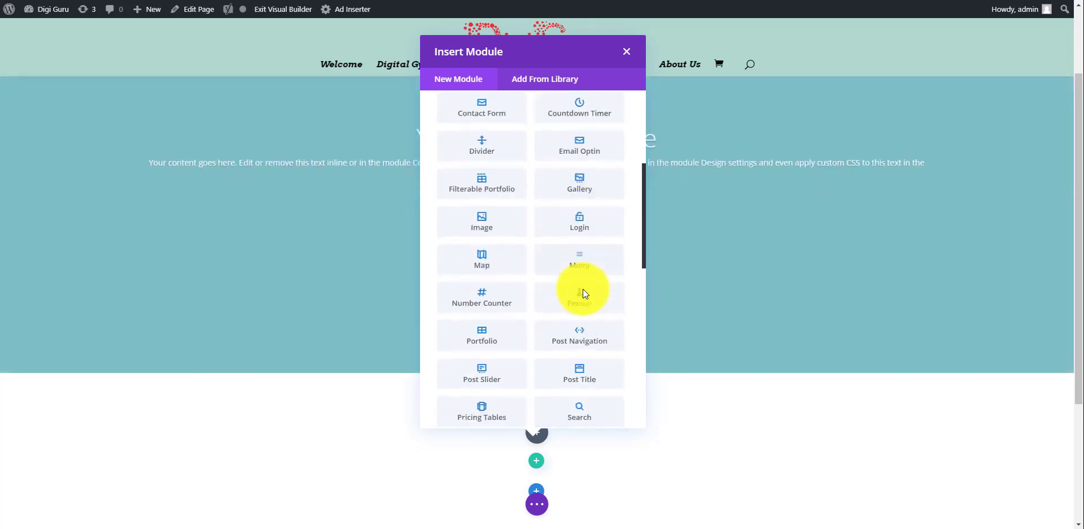
pyautogui.scroll(-3, 582, 289)
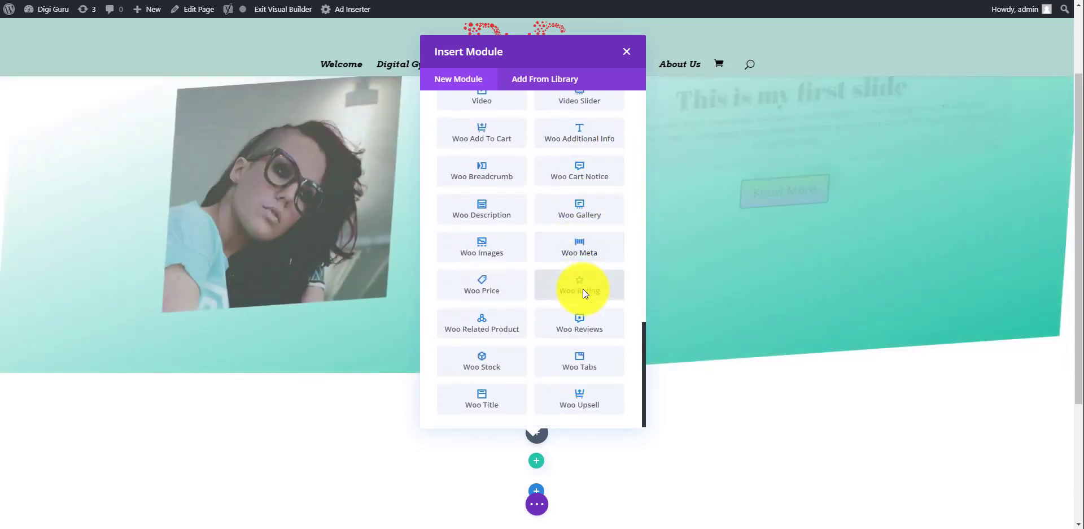
pyautogui.scroll(2, 583, 289)
pyautogui.scroll(3, 583, 289)
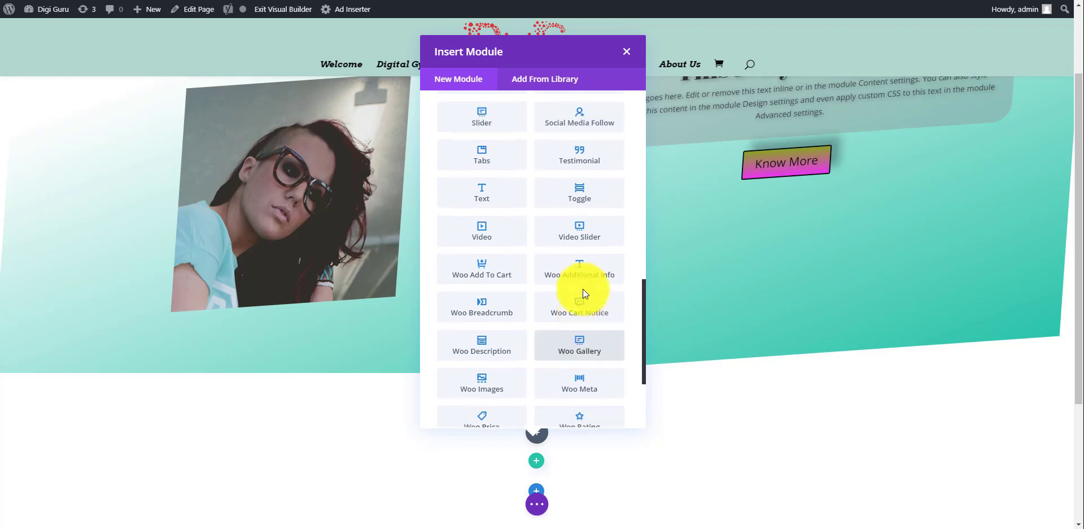
pyautogui.click(474, 240)
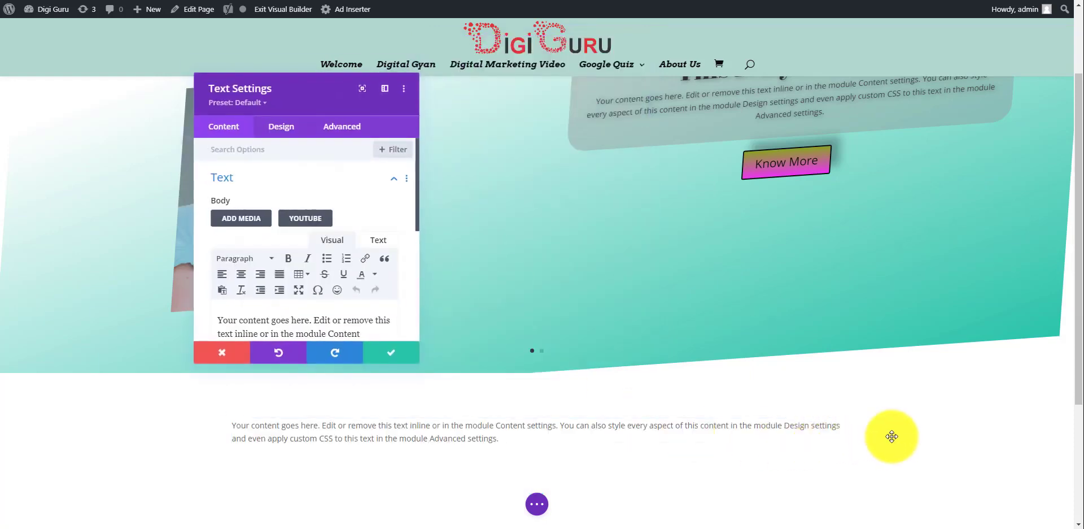
pyautogui.scroll(-1, 893, 436)
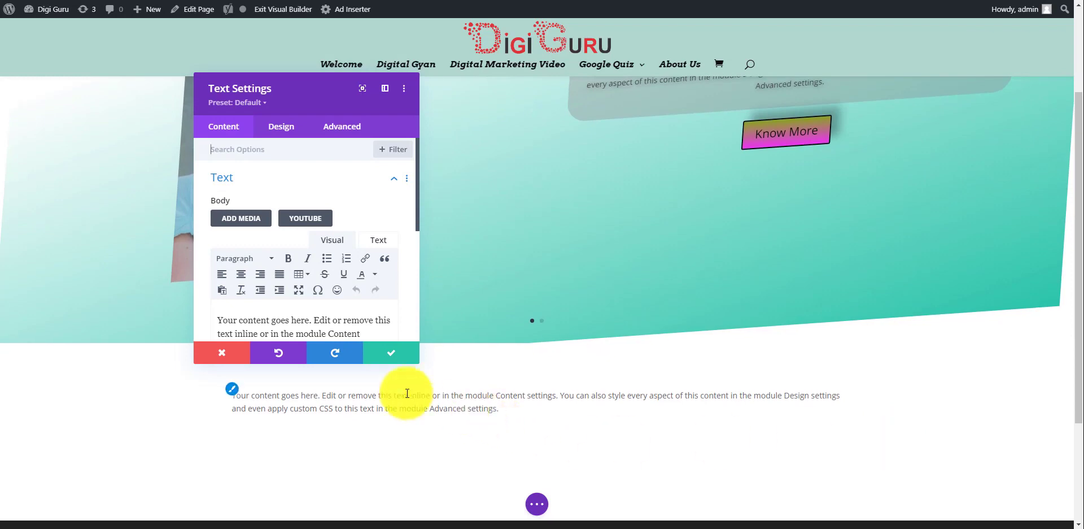
pyautogui.click(388, 356)
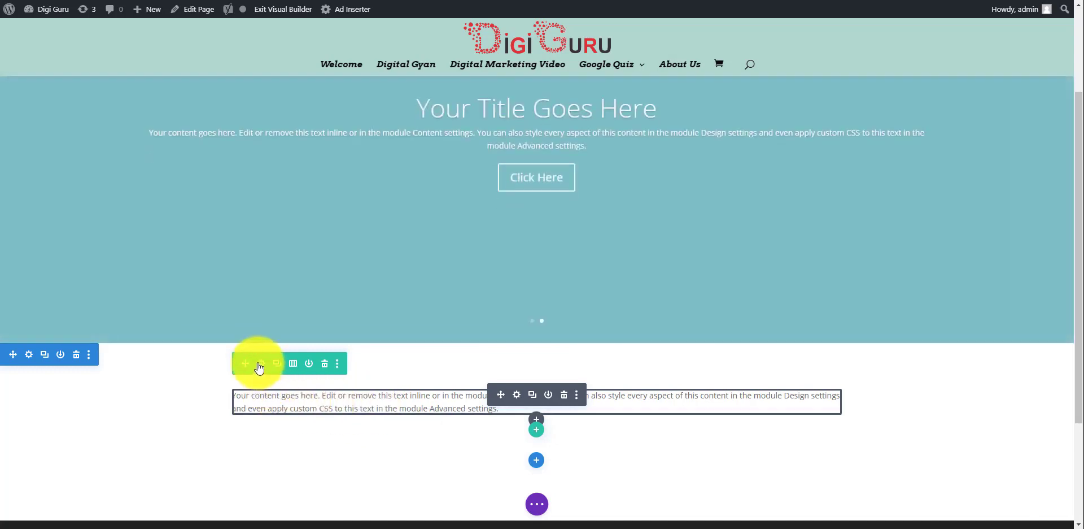
# Change the layout of the row below the slider to three equal columns
pyautogui.click(293, 369)
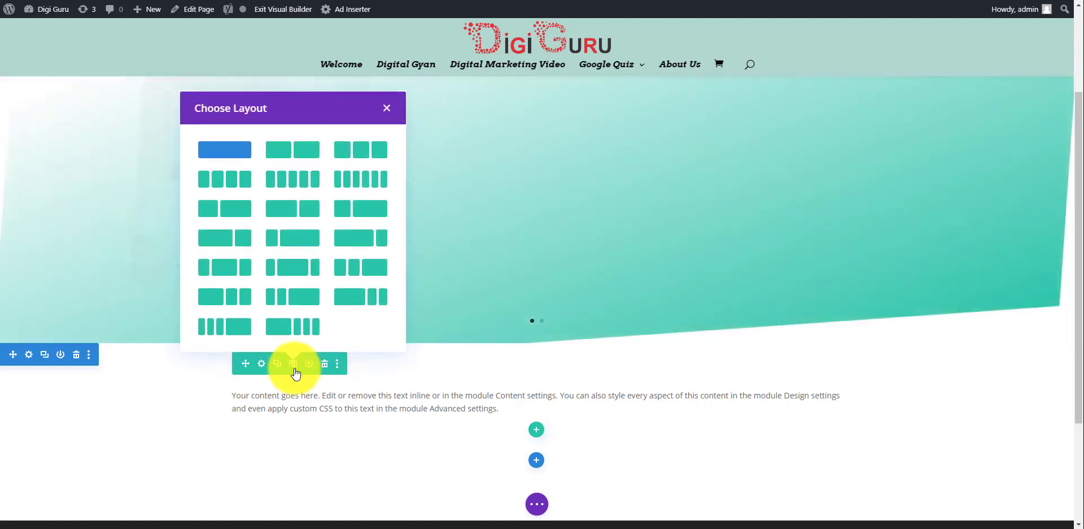
pyautogui.click(373, 154)
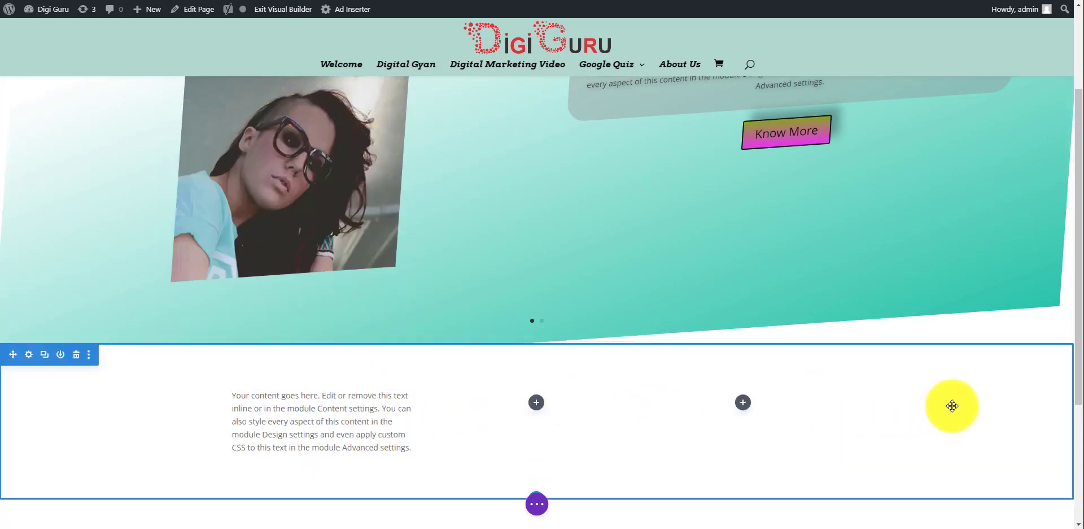
# Add a solid wave-style top divider to the section below the slider in its design settings
pyautogui.click(32, 358)
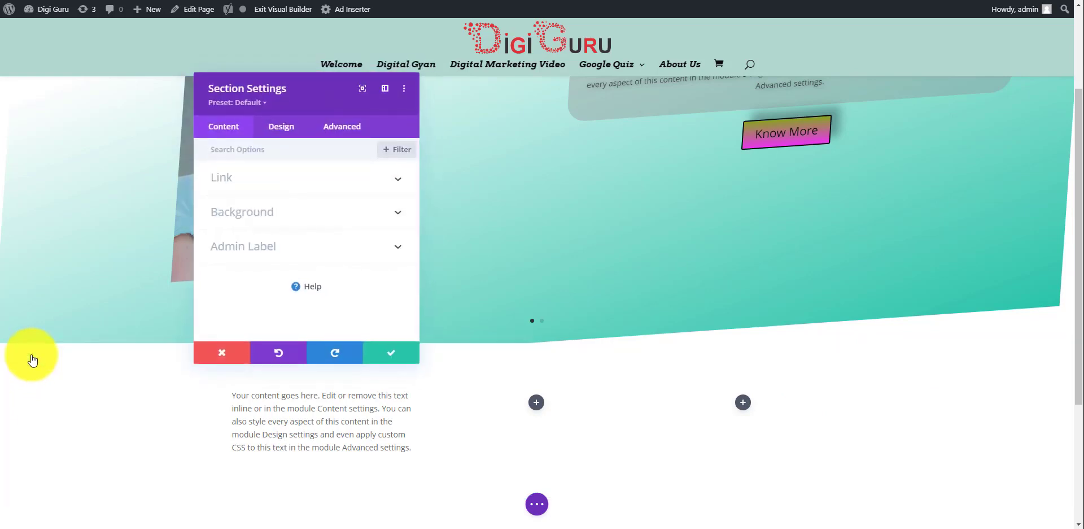
pyautogui.click(283, 132)
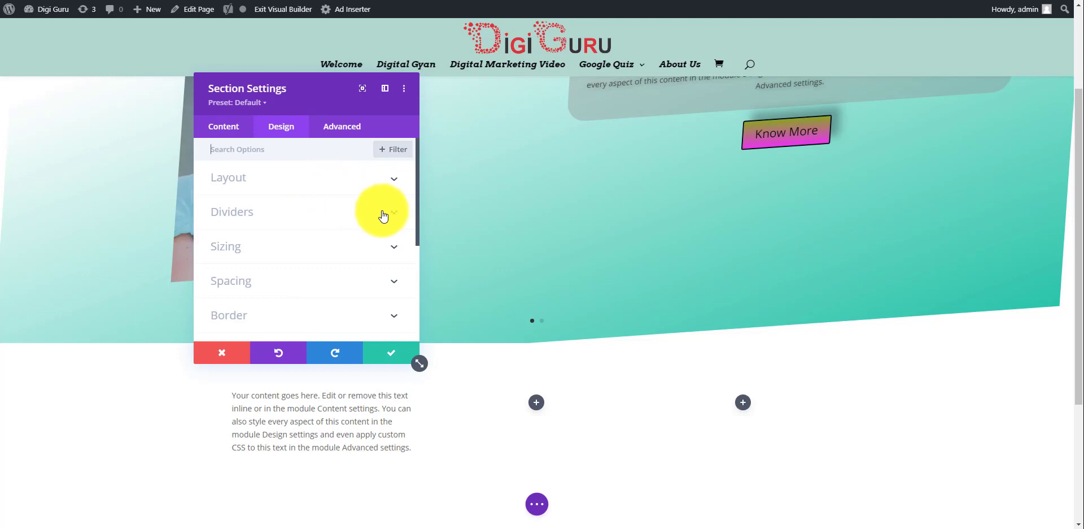
pyautogui.click(364, 213)
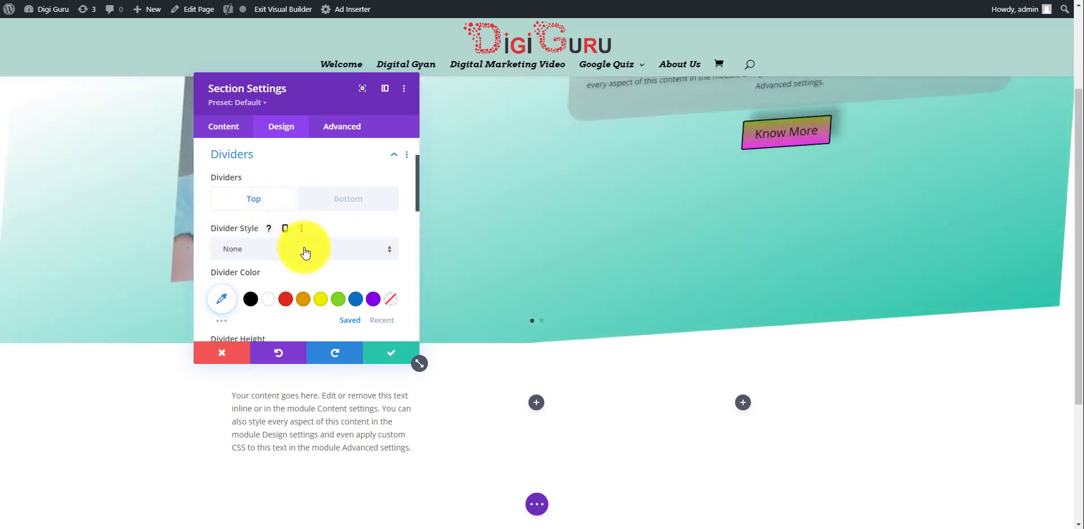
pyautogui.click(305, 249)
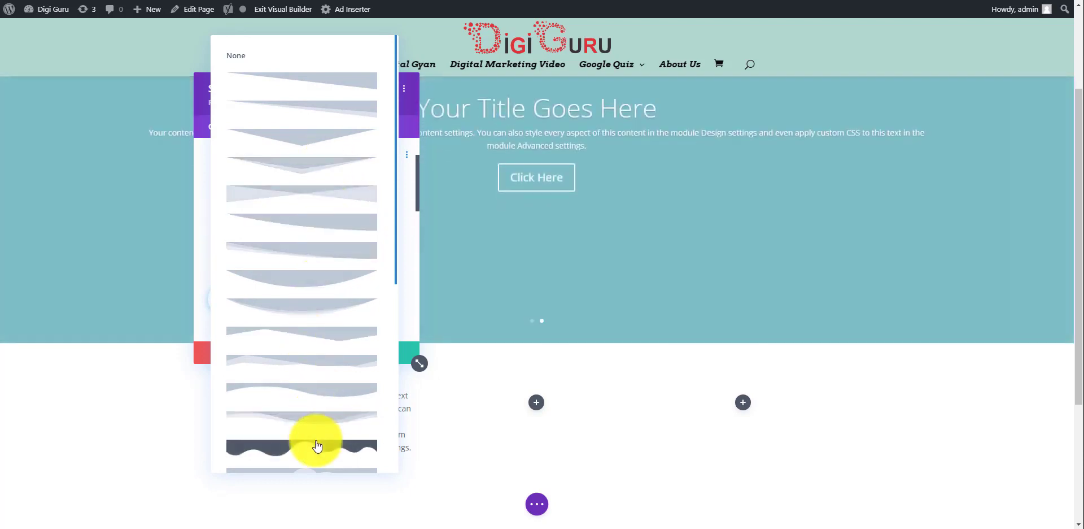
pyautogui.click(317, 445)
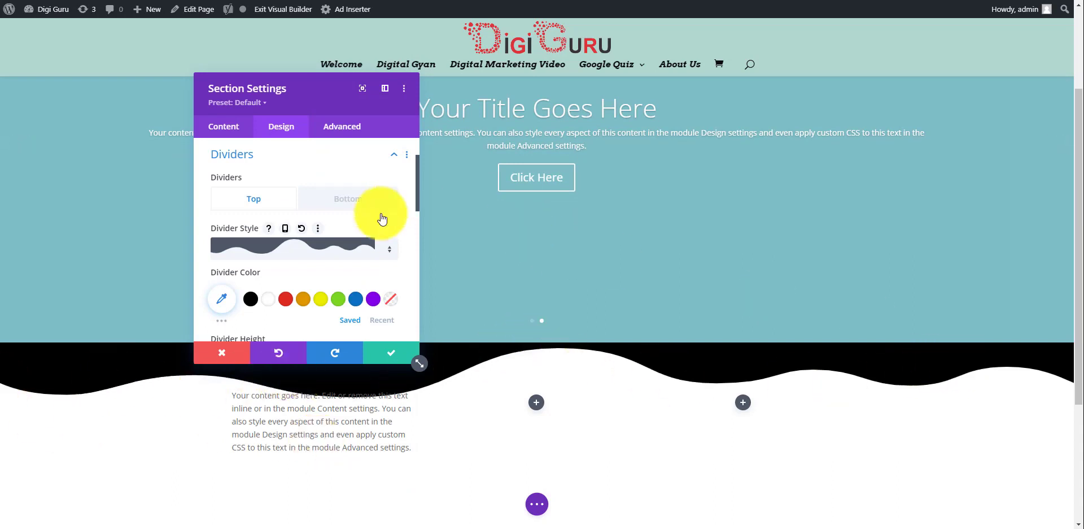
# Change the section's top divider style to the solid cloud shape
pyautogui.click(391, 252)
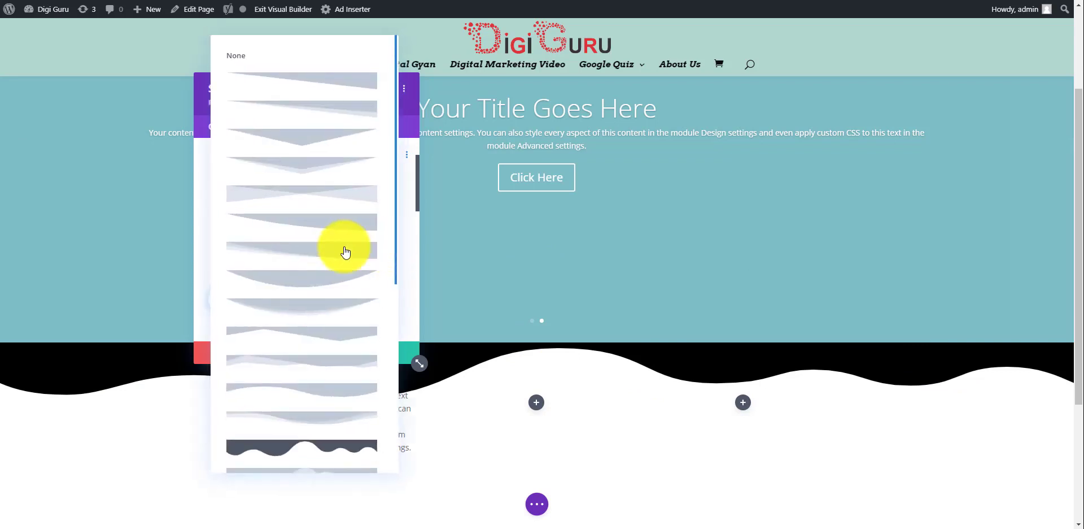
pyautogui.scroll(-2, 293, 346)
pyautogui.scroll(-2, 293, 346)
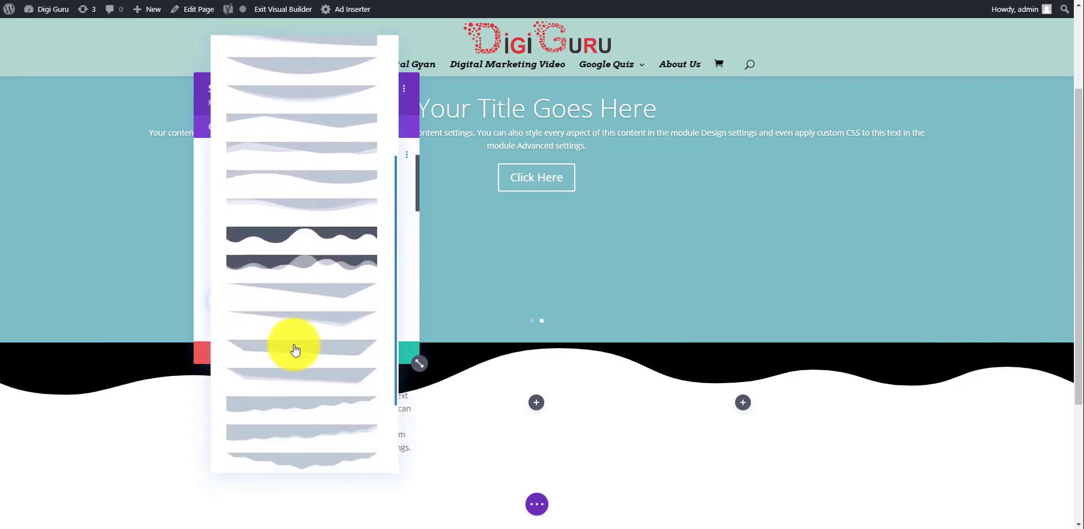
pyautogui.scroll(-1, 314, 387)
pyautogui.scroll(-2, 316, 395)
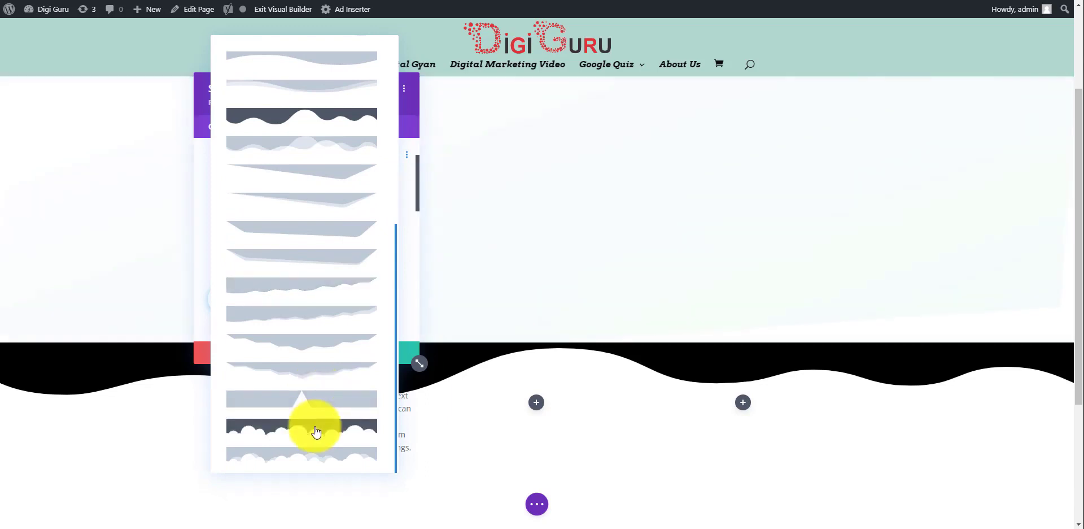
pyautogui.click(316, 432)
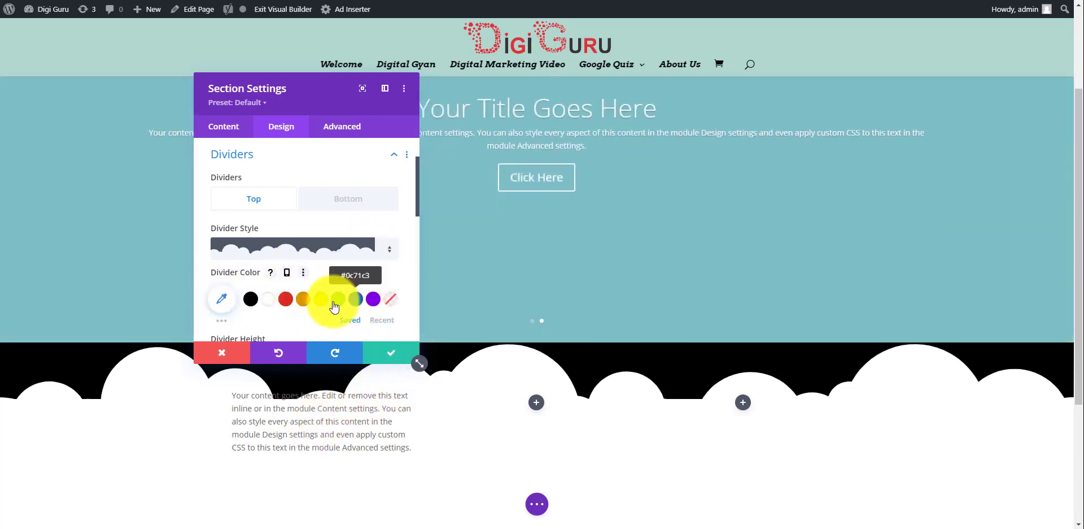
# Try yellow #edf000 as the top divider's color, settle on gray #919191 and save the section settings
pyautogui.click(321, 307)
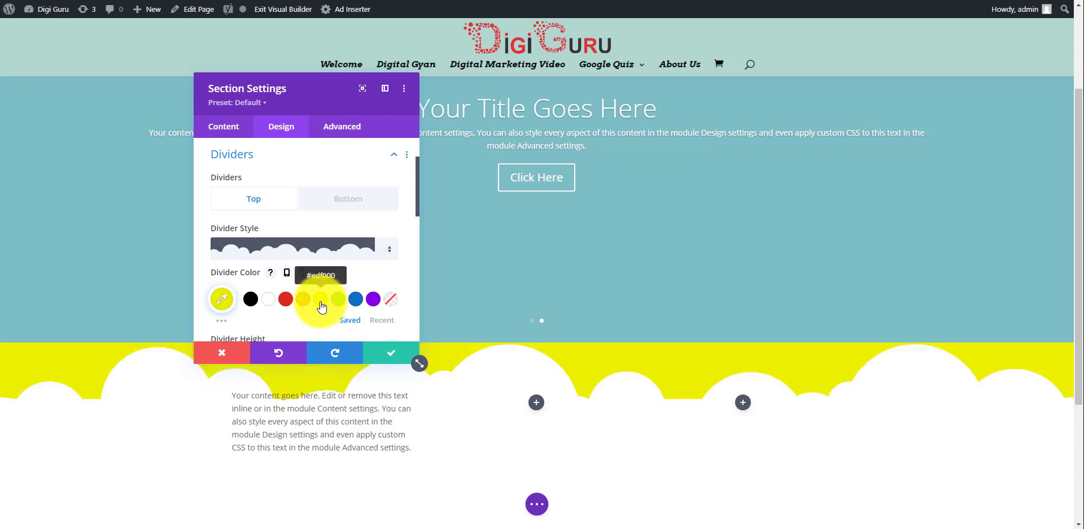
pyautogui.click(226, 305)
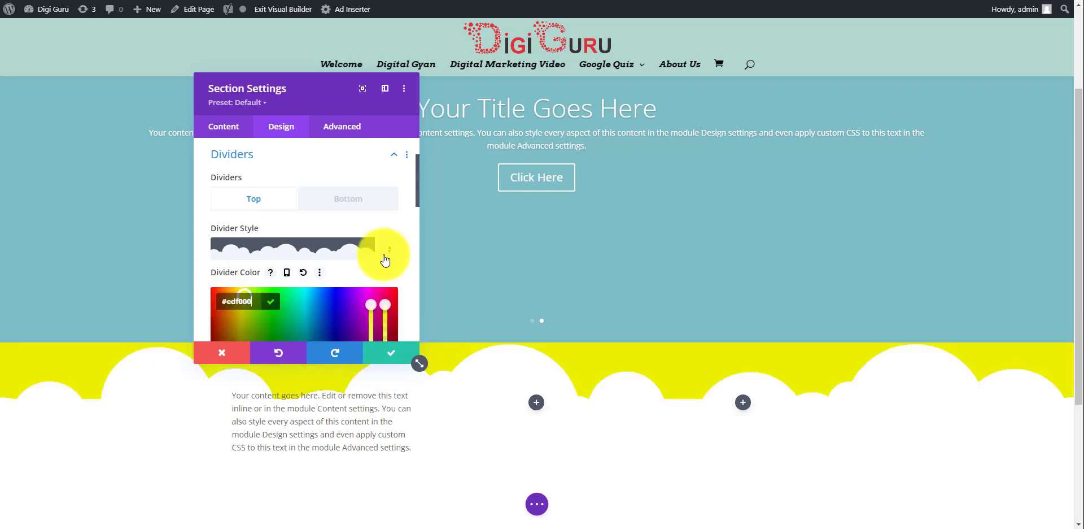
pyautogui.scroll(-3, 383, 259)
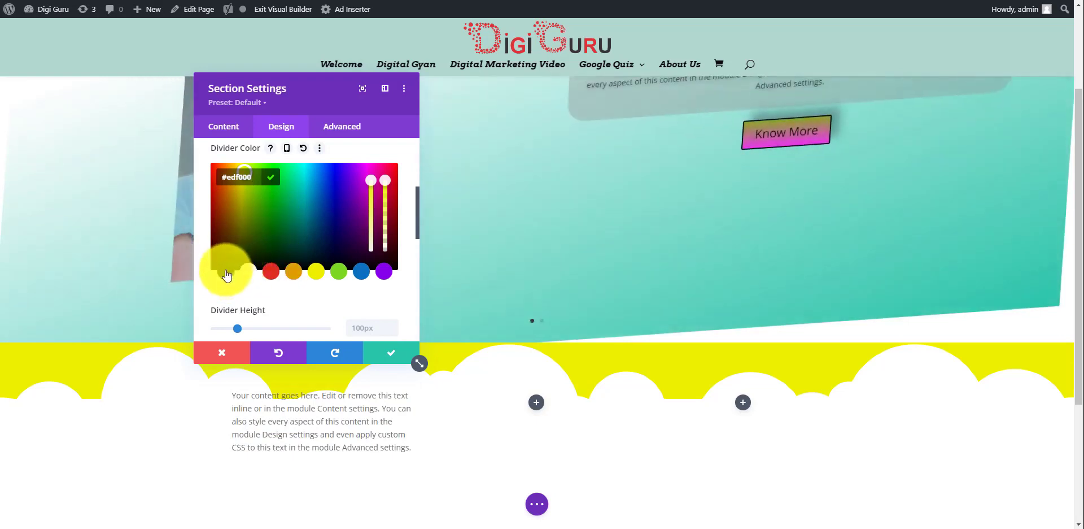
pyautogui.click(226, 272)
pyautogui.click(230, 209)
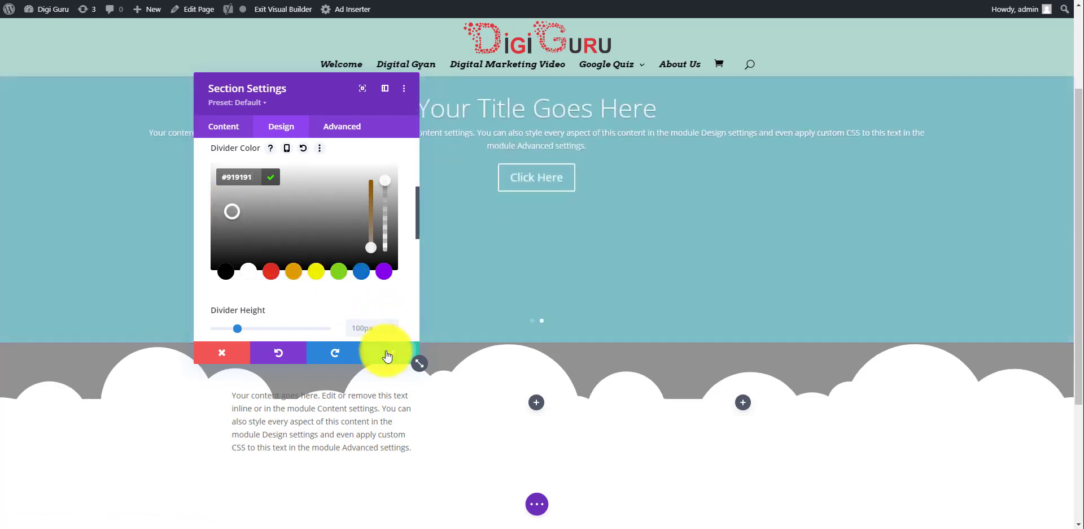
pyautogui.click(386, 356)
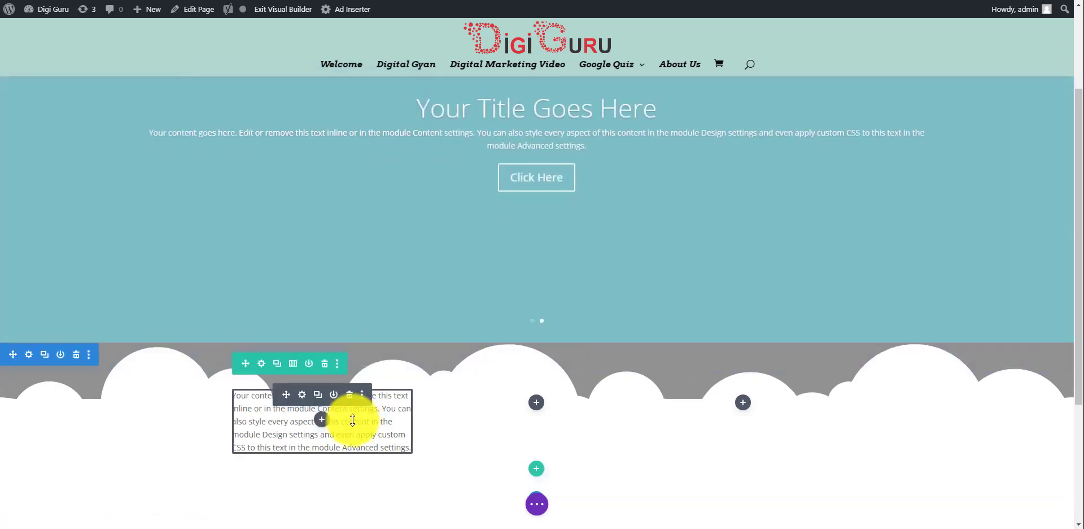
# Extend the Text module's height downward on the page and try to adjust the row's spacing directly
pyautogui.scroll(-1, 449, 412)
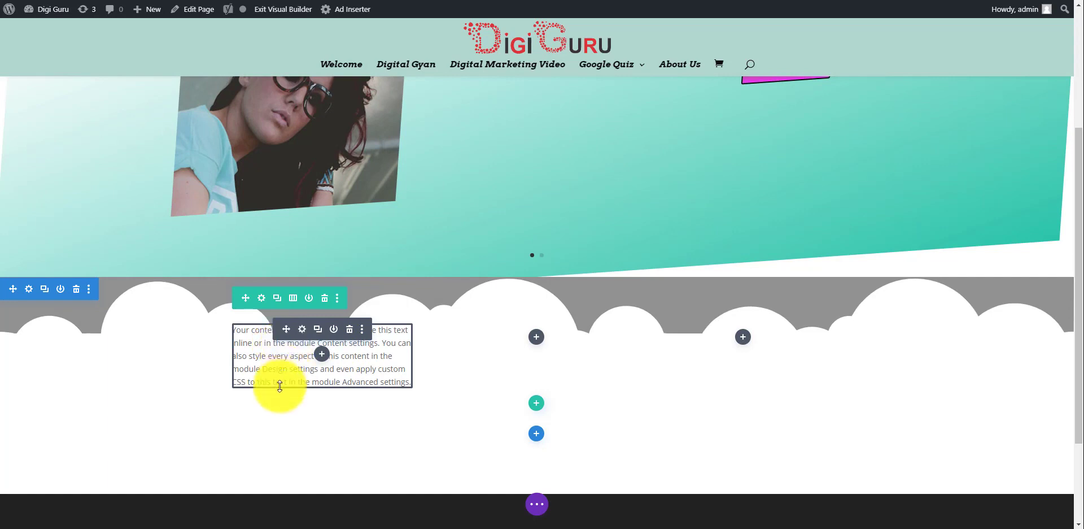
pyautogui.moveTo(279, 398); pyautogui.dragTo(279, 418)
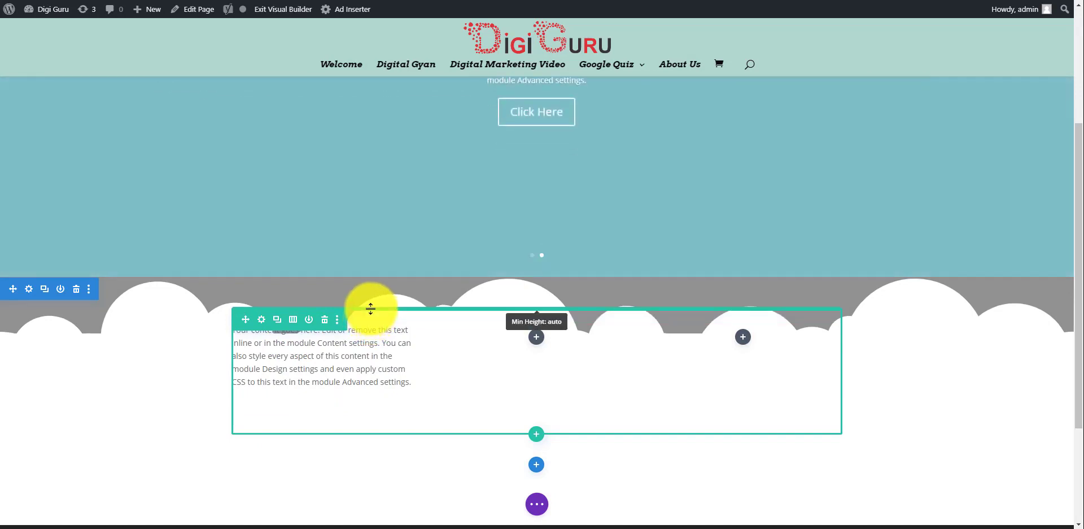
pyautogui.moveTo(371, 327); pyautogui.dragTo(371, 345)
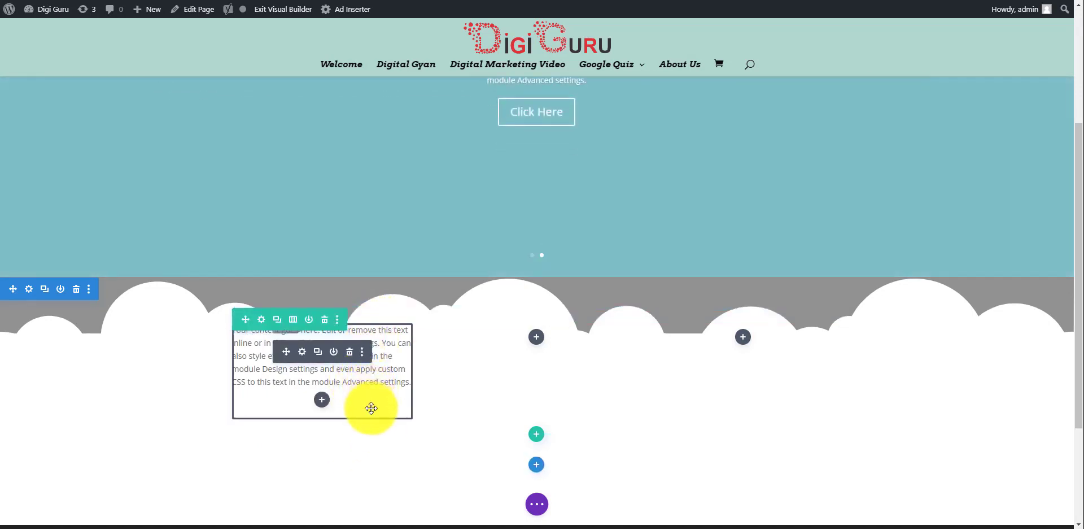
pyautogui.moveTo(371, 418)
pyautogui.mouseDown()
pyautogui.moveTo(368, 428)
pyautogui.moveTo(365, 408)
pyautogui.mouseUp()
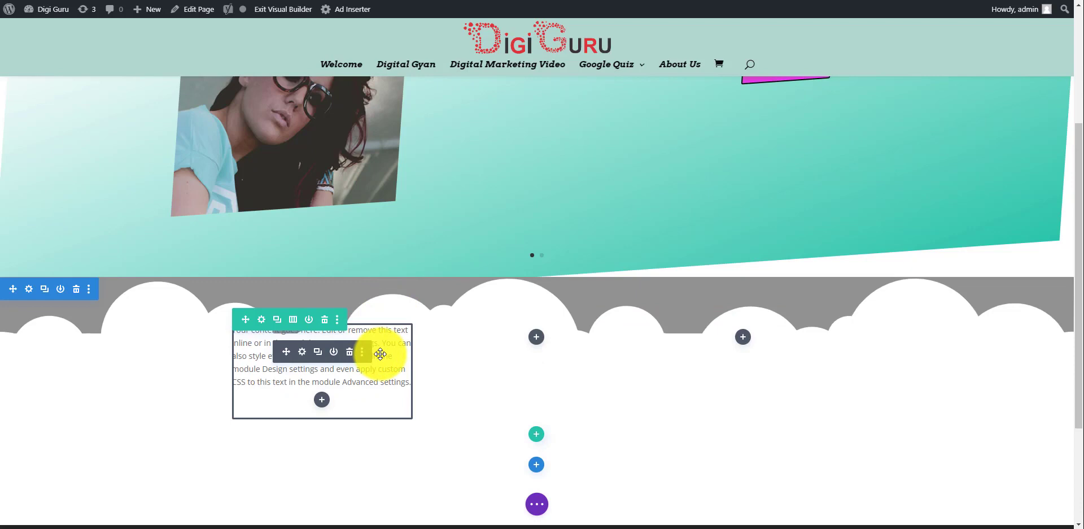
# Set the three-column row's top margin to 55px in its spacing options and save the row settings
pyautogui.click(262, 320)
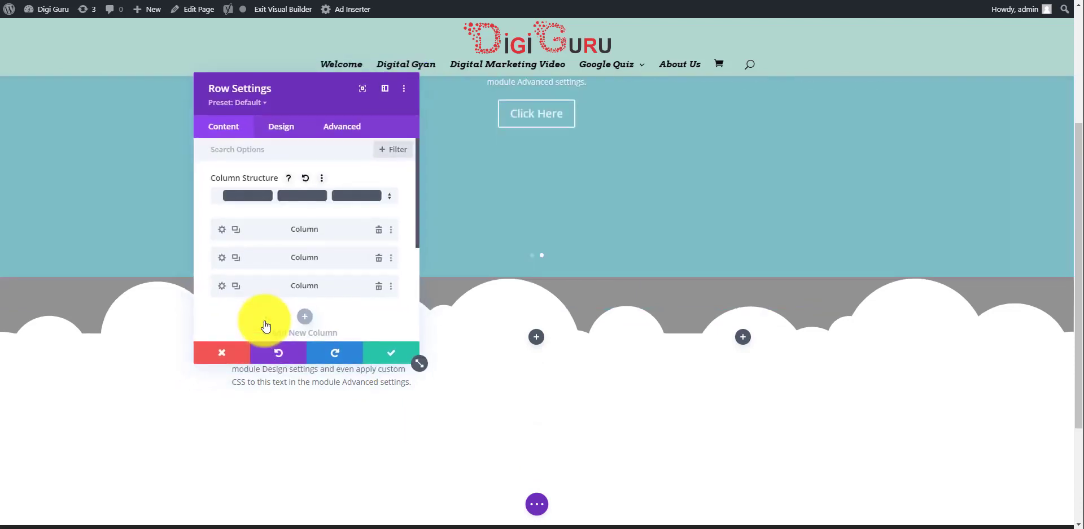
pyautogui.click(287, 127)
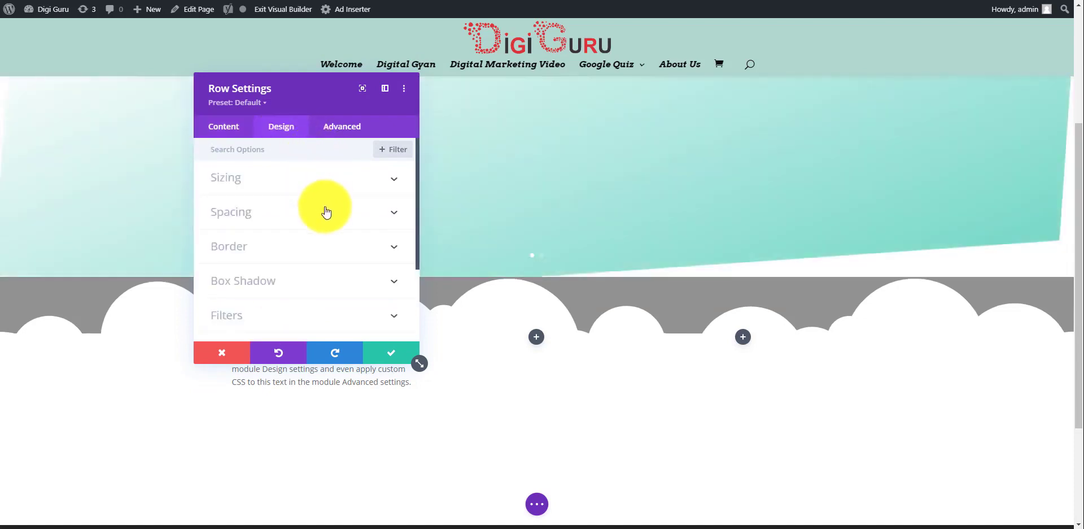
pyautogui.click(326, 212)
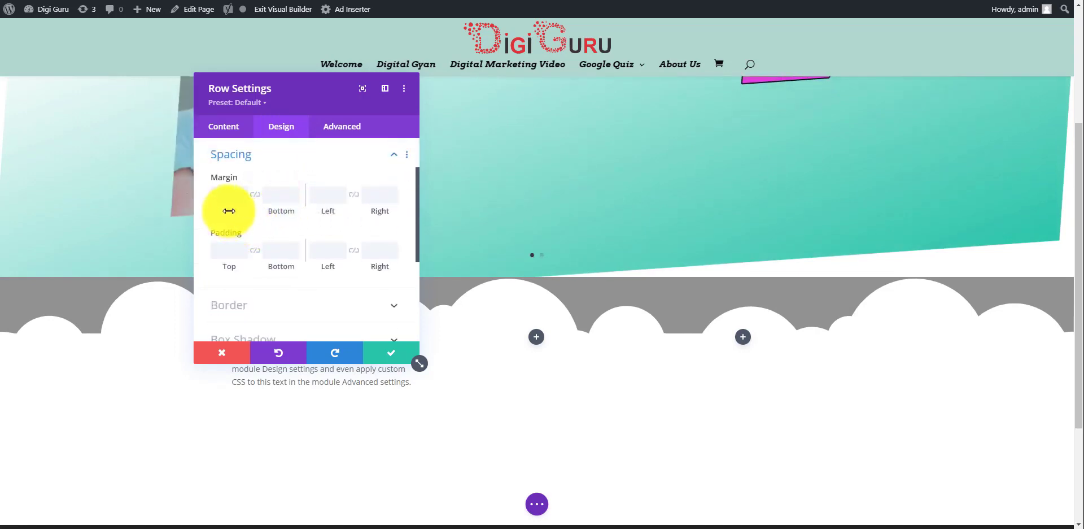
pyautogui.moveTo(236, 211); pyautogui.dragTo(292, 217)
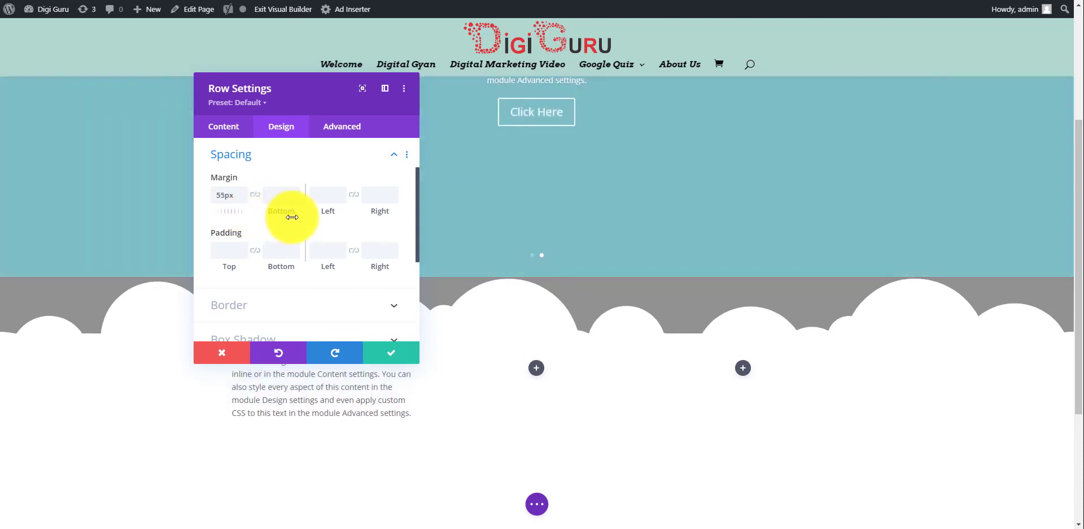
pyautogui.click(388, 357)
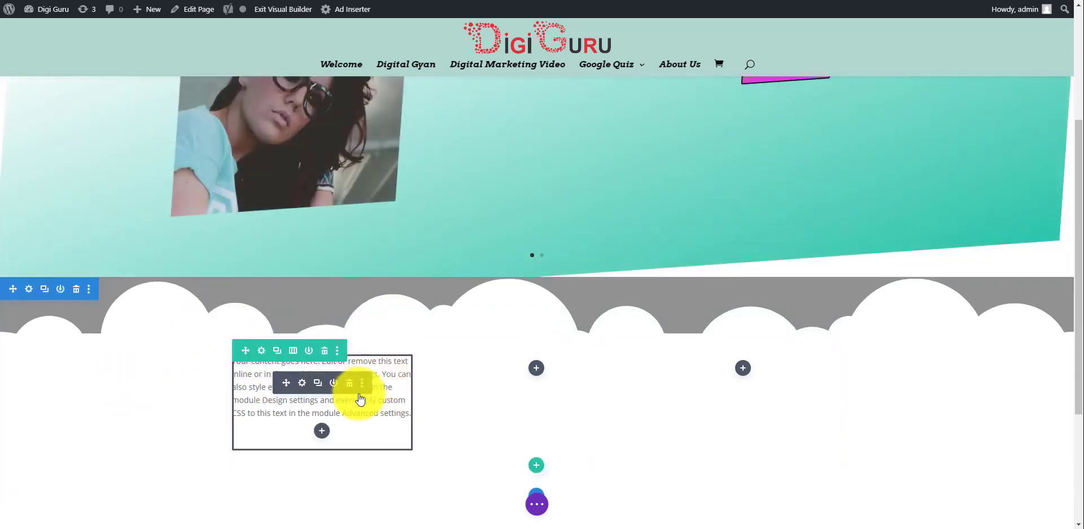
pyautogui.click(375, 405)
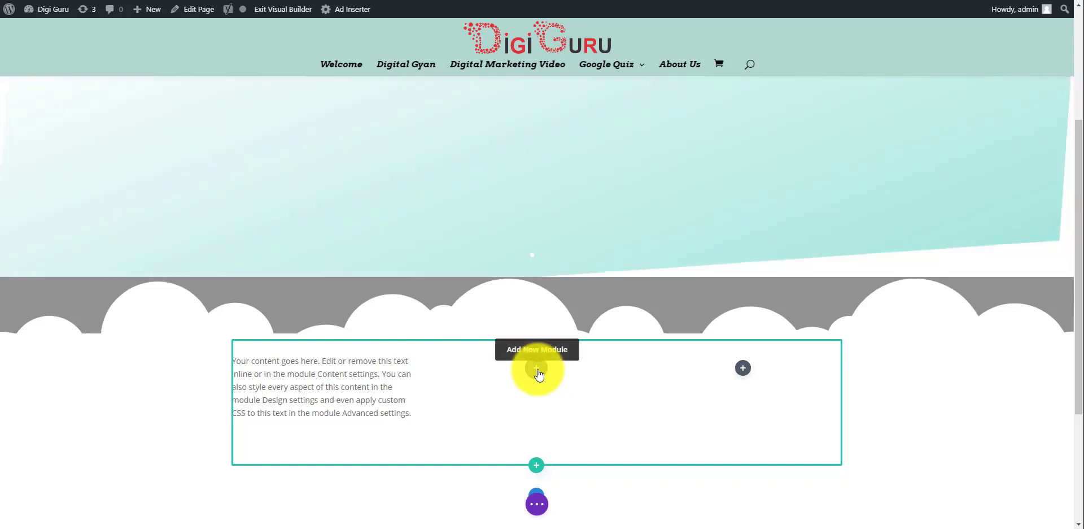
# Insert an Image module in the row's middle column and replace its placeholder with portrait-square-07.jpg from the media library
pyautogui.click(536, 368)
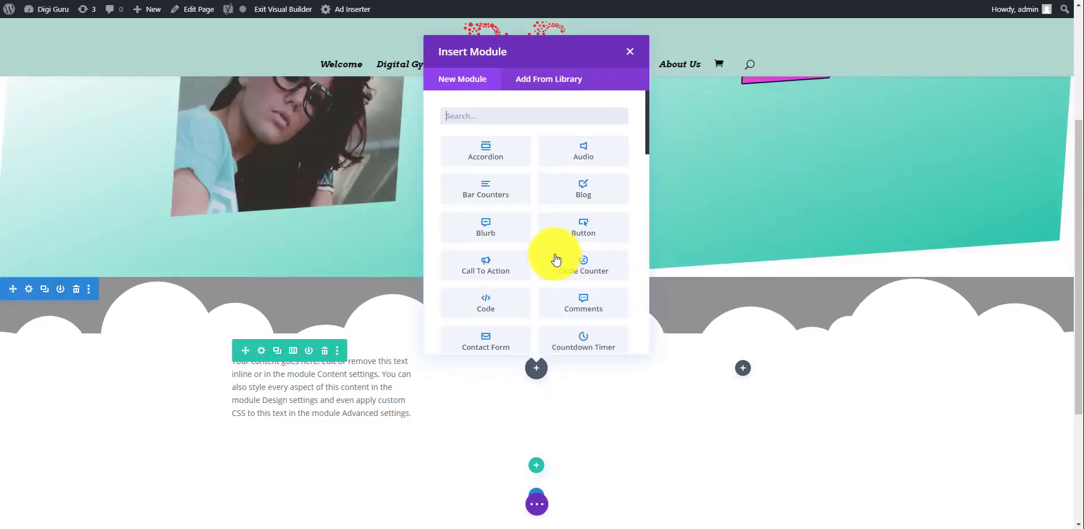
pyautogui.scroll(-3, 541, 244)
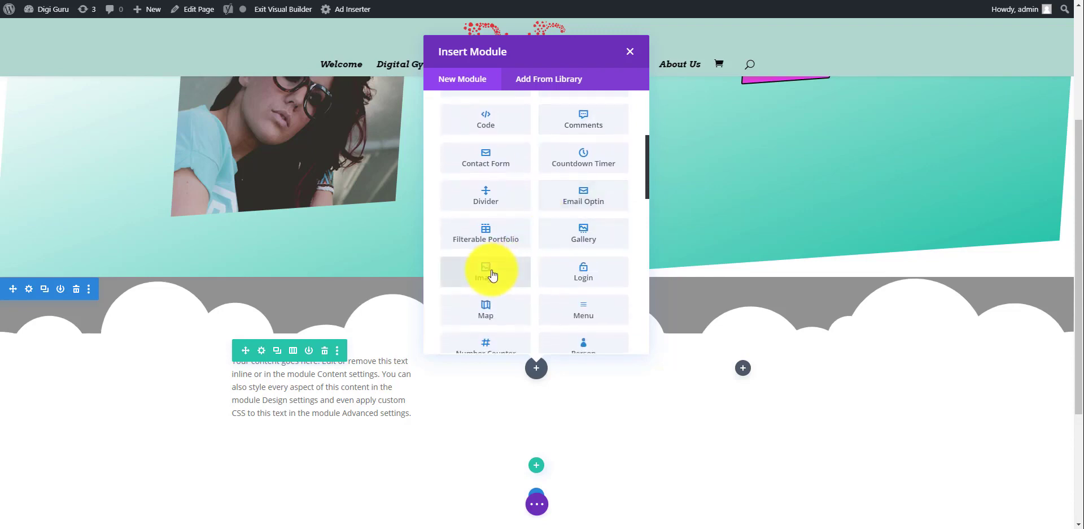
pyautogui.click(492, 271)
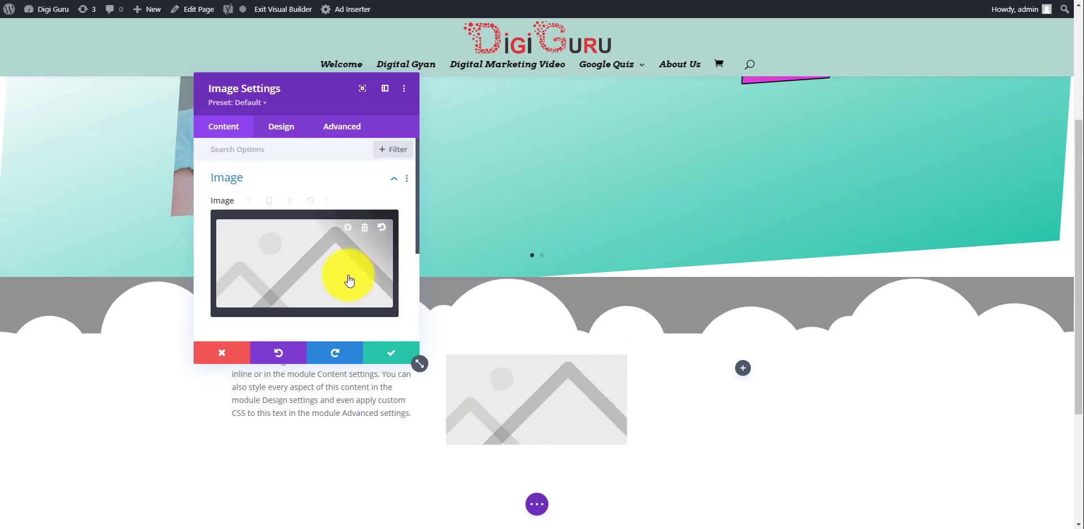
pyautogui.click(366, 228)
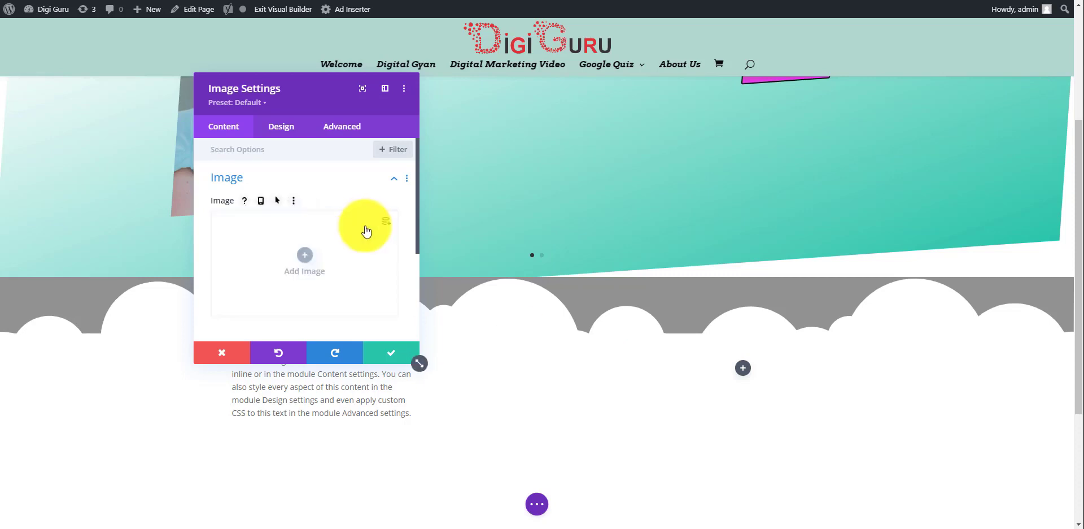
pyautogui.click(305, 254)
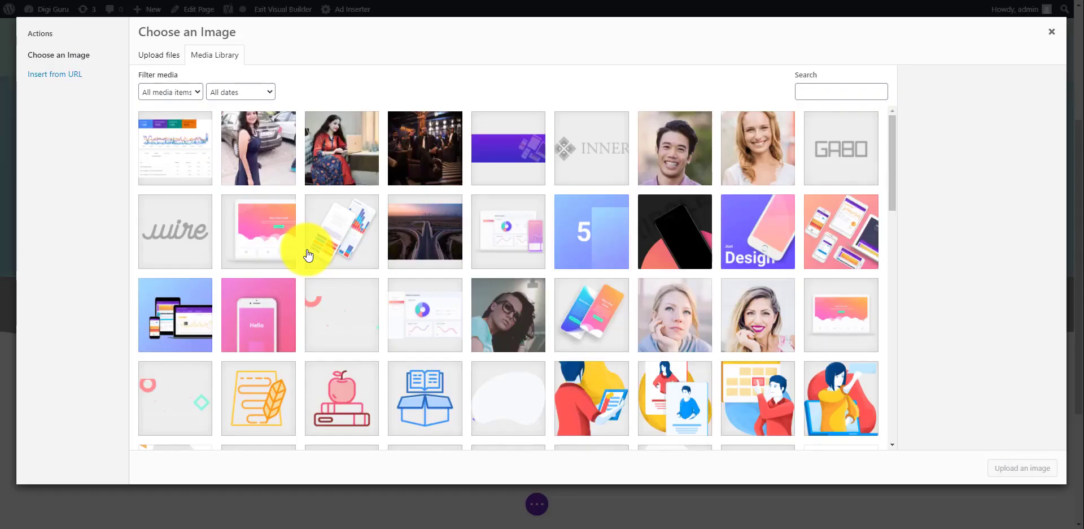
pyautogui.click(768, 312)
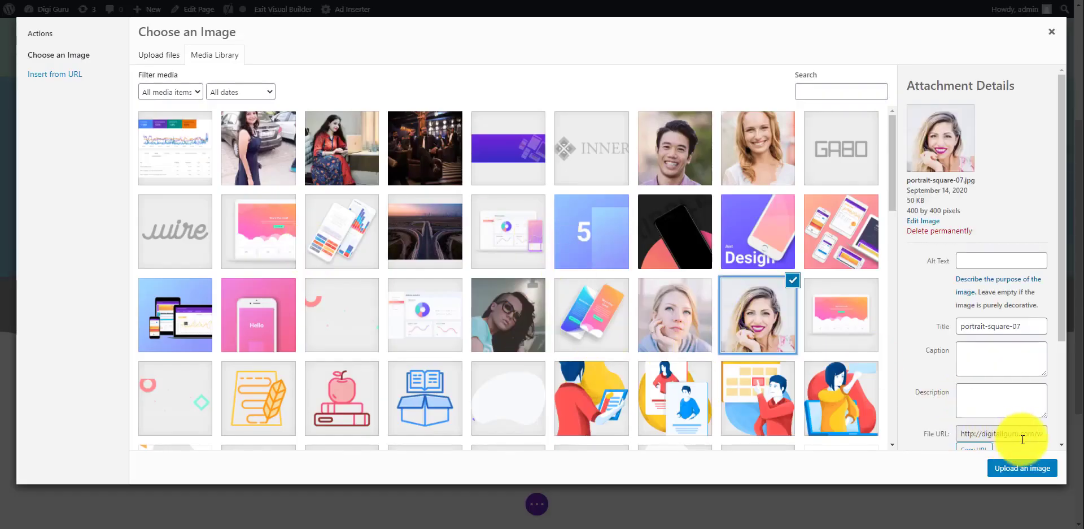
pyautogui.click(1024, 469)
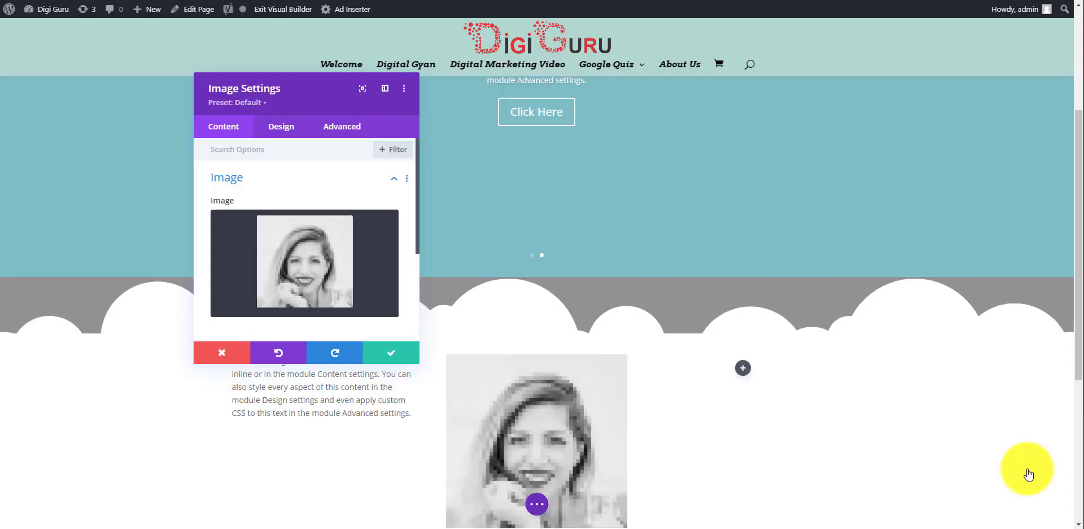
pyautogui.scroll(-1, 894, 426)
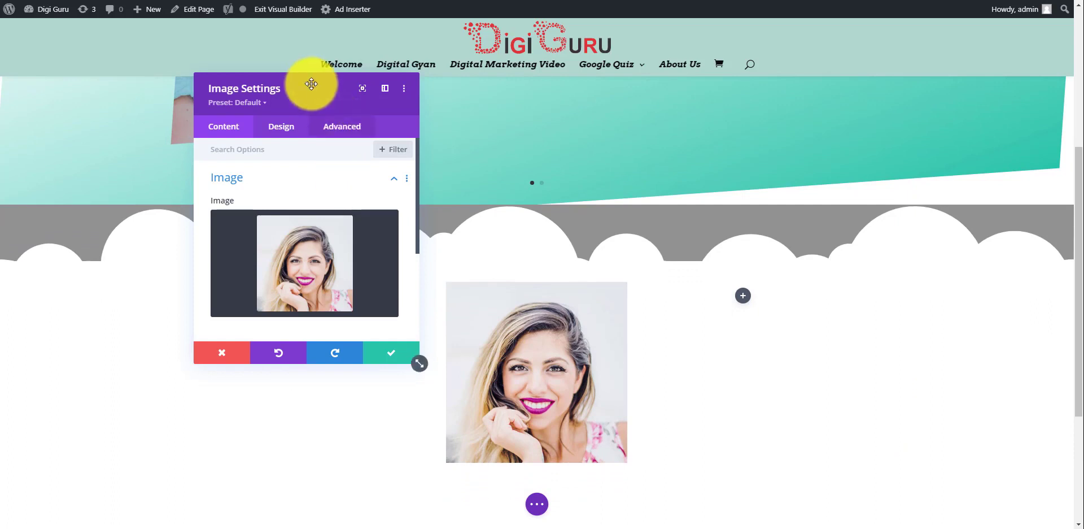
pyautogui.moveTo(312, 85); pyautogui.dragTo(788, 150)
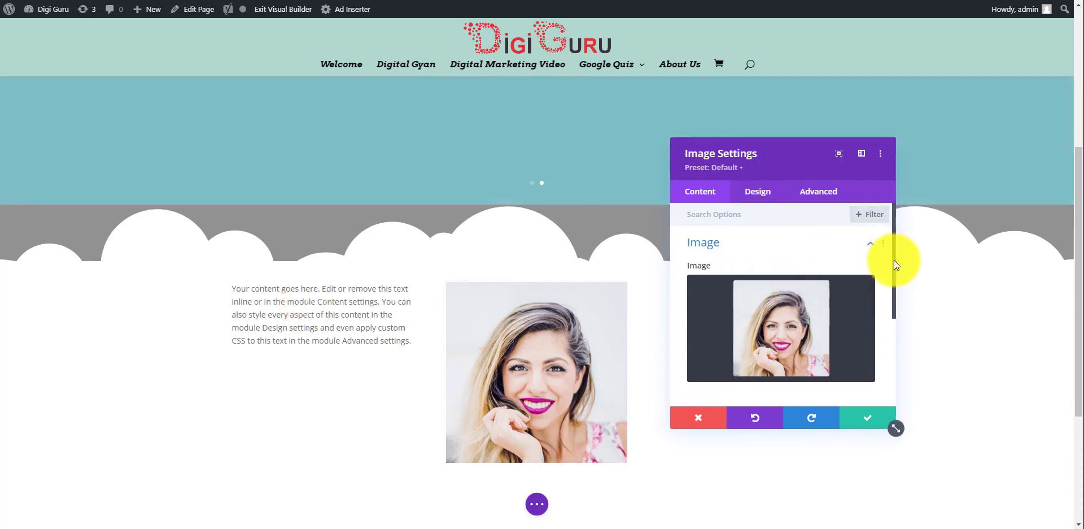
pyautogui.scroll(-5, 893, 262)
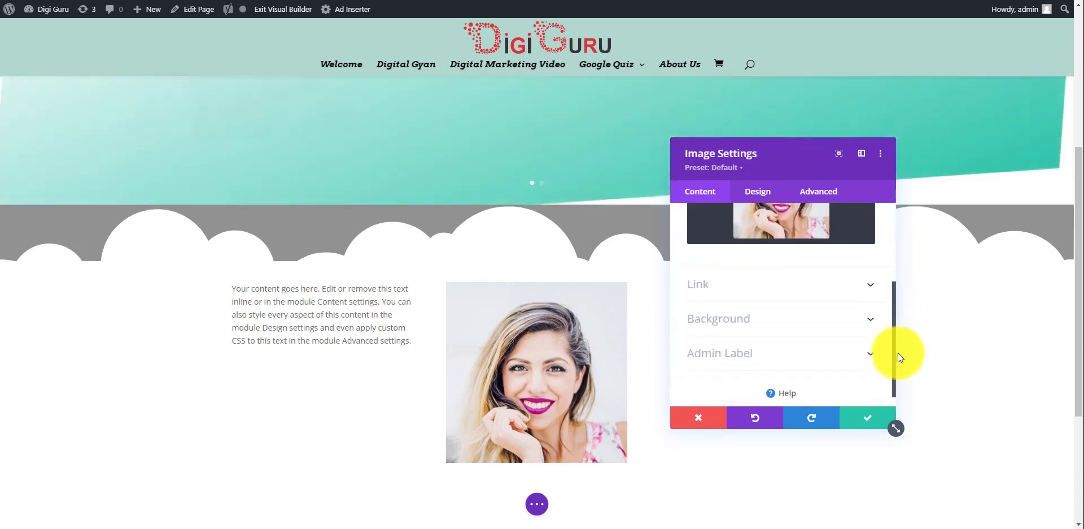
pyautogui.scroll(-1, 872, 327)
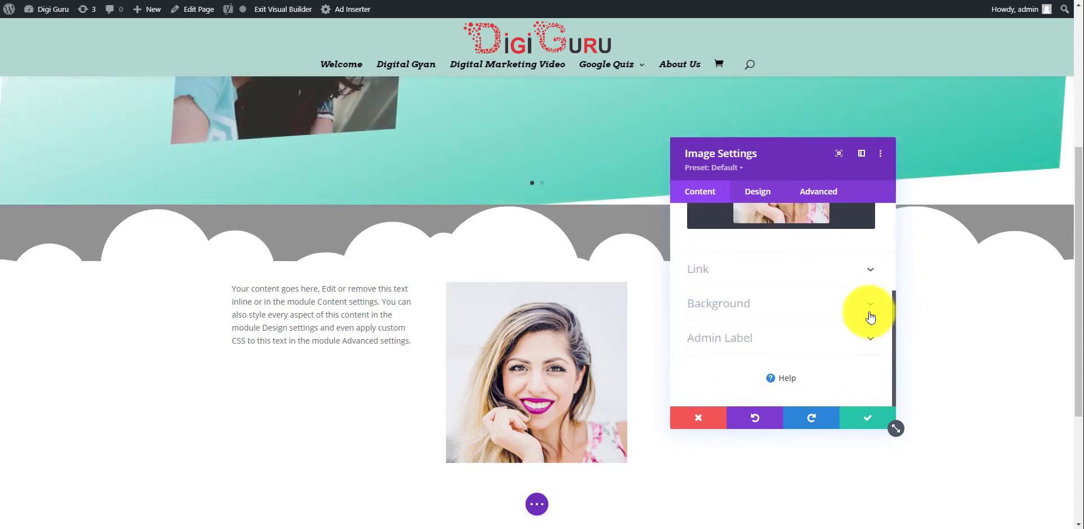
pyautogui.click(870, 316)
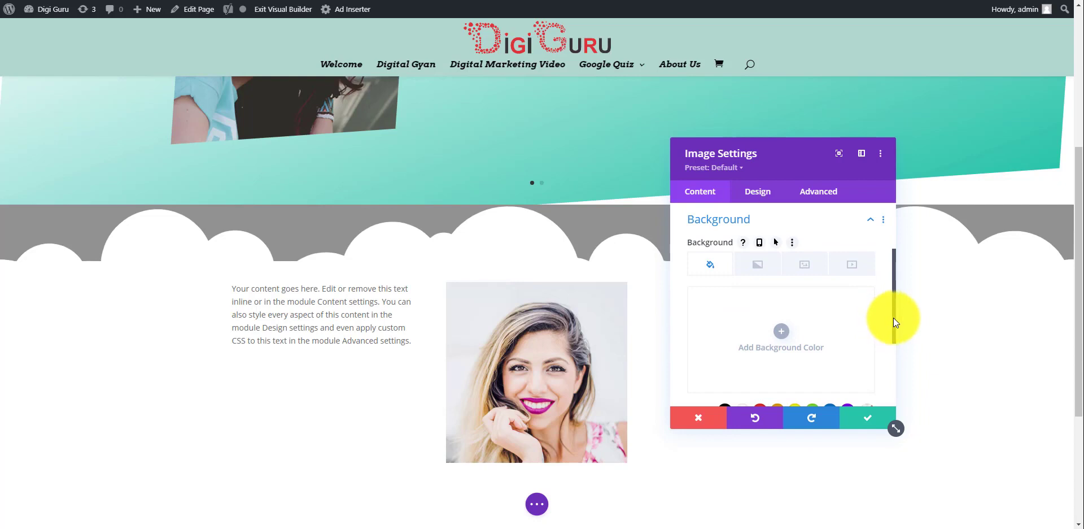
pyautogui.scroll(-3, 893, 317)
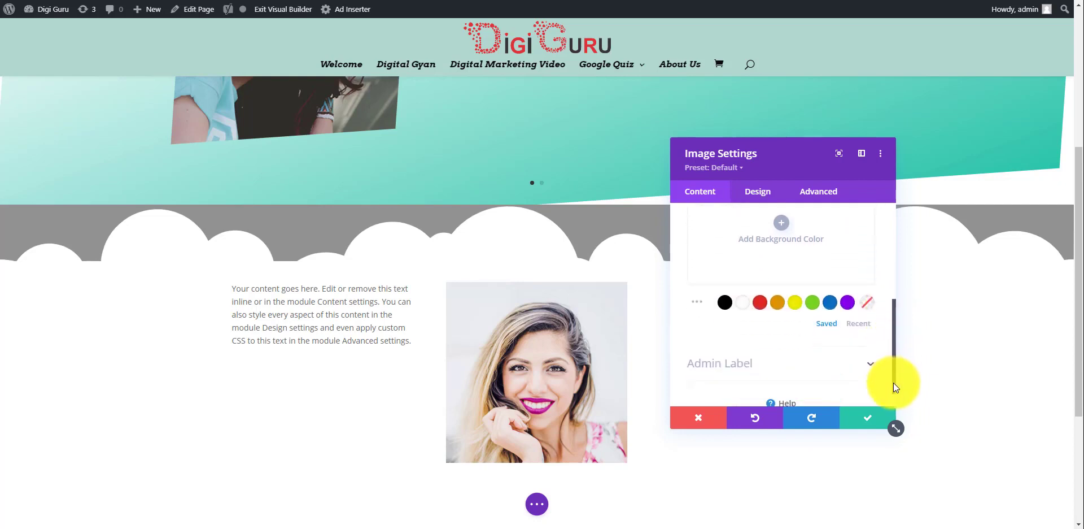
pyautogui.scroll(5, 892, 339)
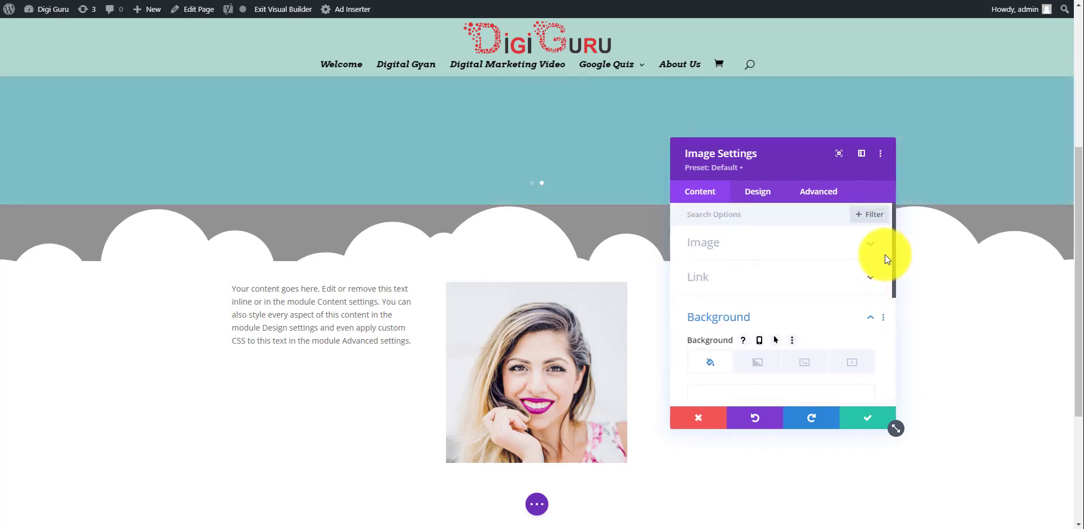
# Round all four corners of the portrait image to 60px in its border design options
pyautogui.click(757, 192)
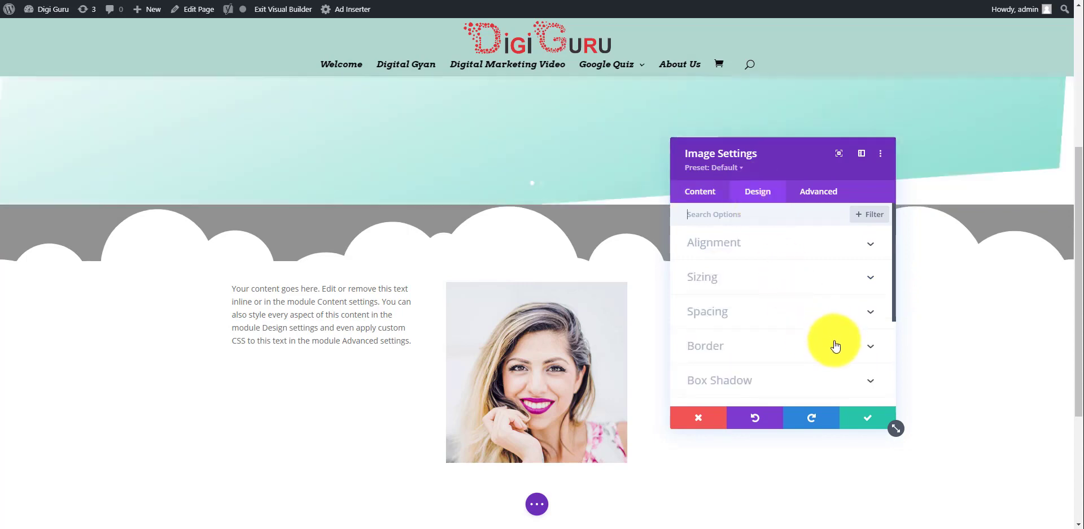
pyautogui.click(830, 340)
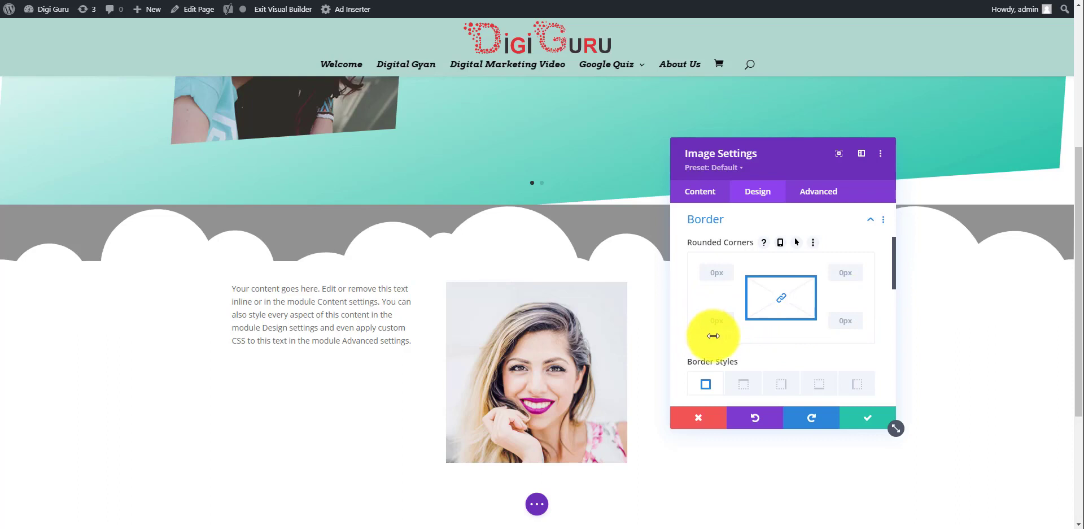
pyautogui.moveTo(713, 335); pyautogui.dragTo(729, 337)
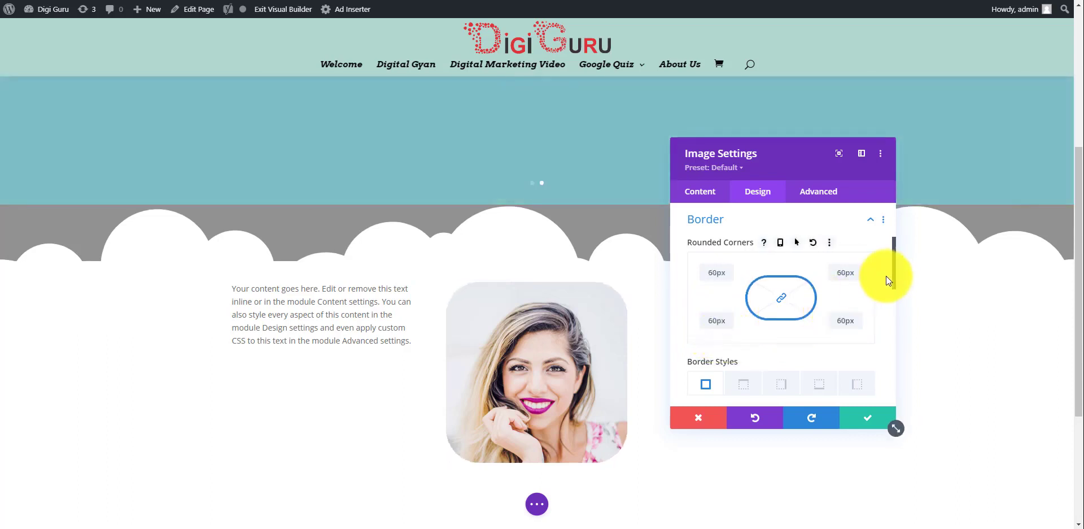
# Give the portrait image the Slide animation style and save the image settings
pyautogui.scroll(1, 893, 269)
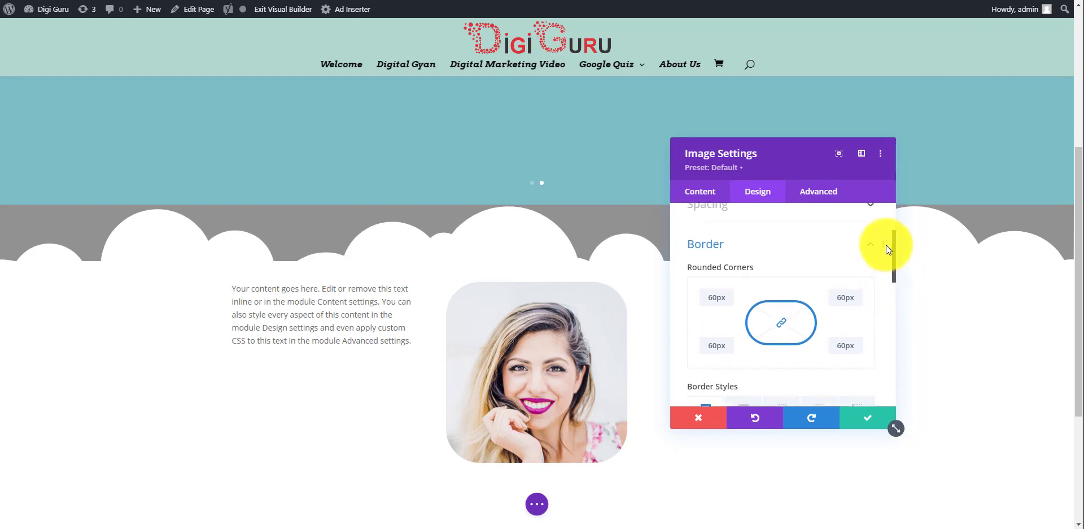
pyautogui.moveTo(885, 279); pyautogui.dragTo(897, 397)
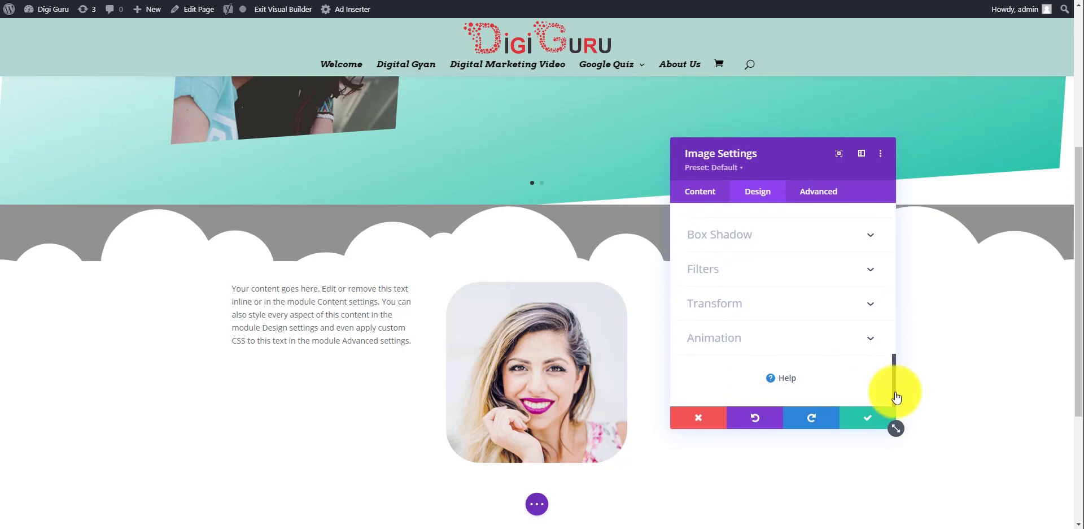
pyautogui.click(808, 342)
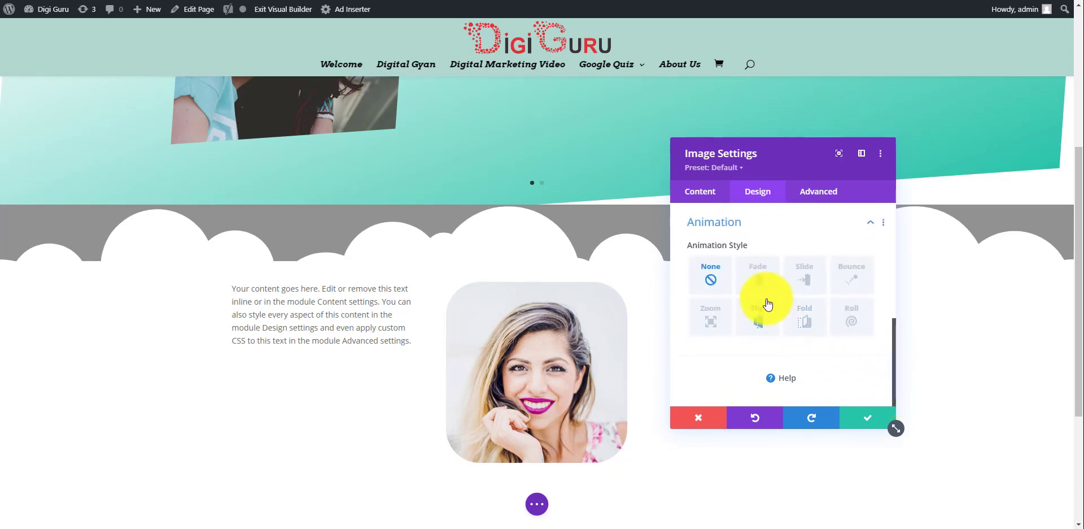
pyautogui.click(801, 284)
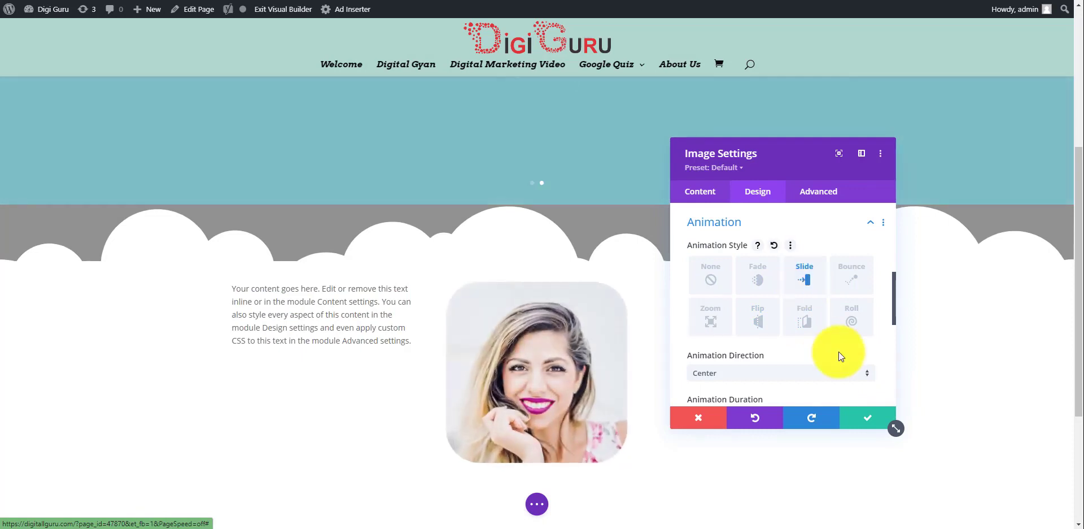
pyautogui.click(873, 419)
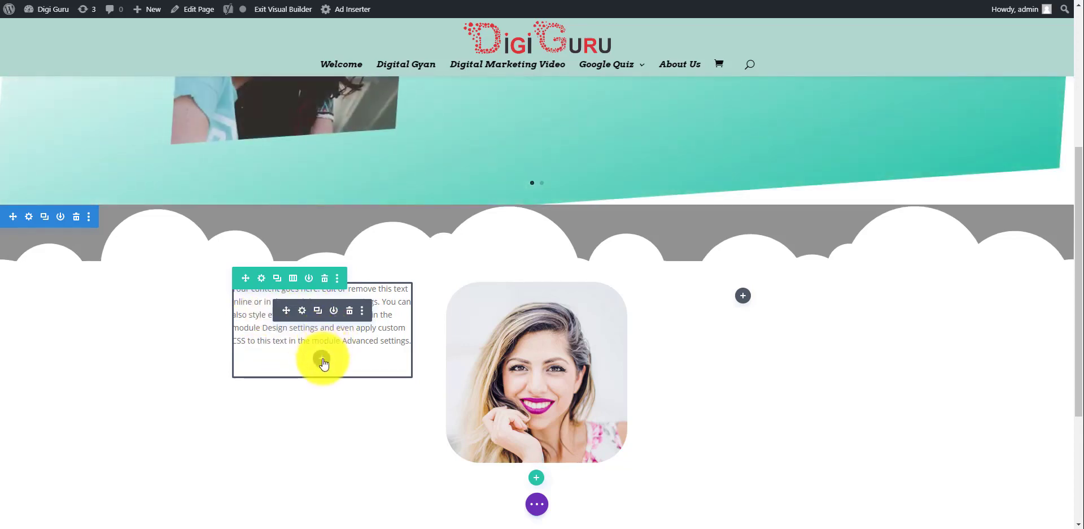
# Insert a Divider module below the text in the first column, turn off Show Divider and save it
pyautogui.click(322, 360)
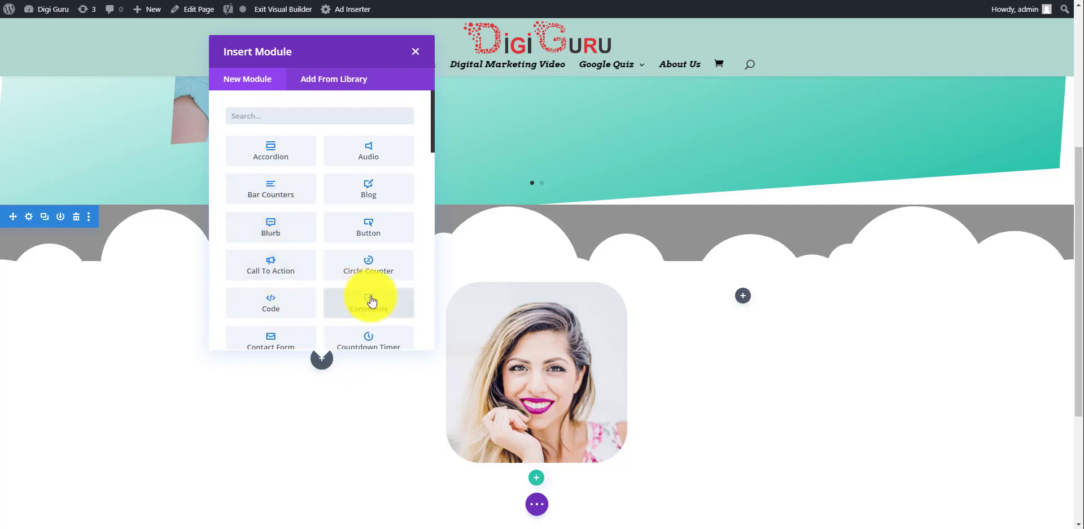
pyautogui.scroll(-2, 373, 285)
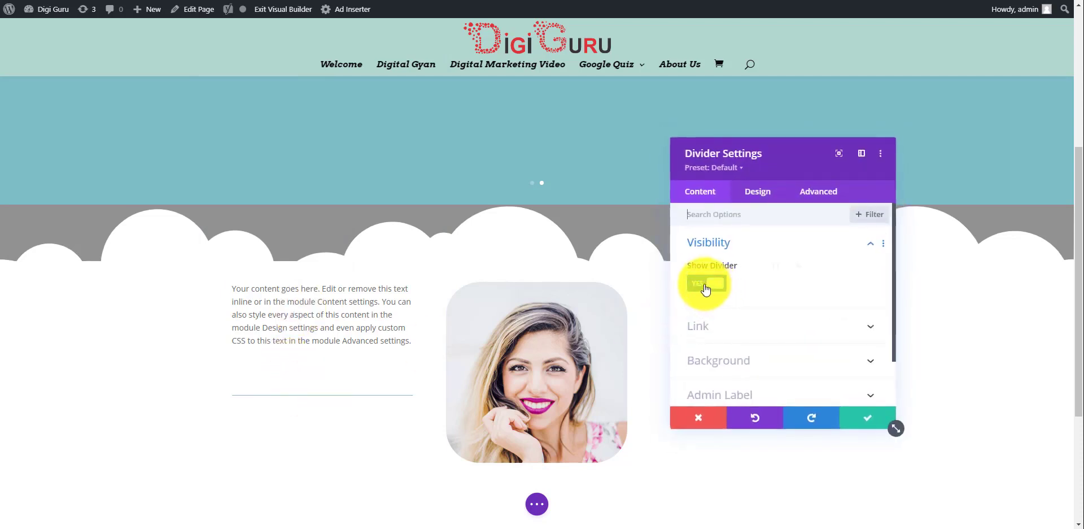
pyautogui.click(862, 417)
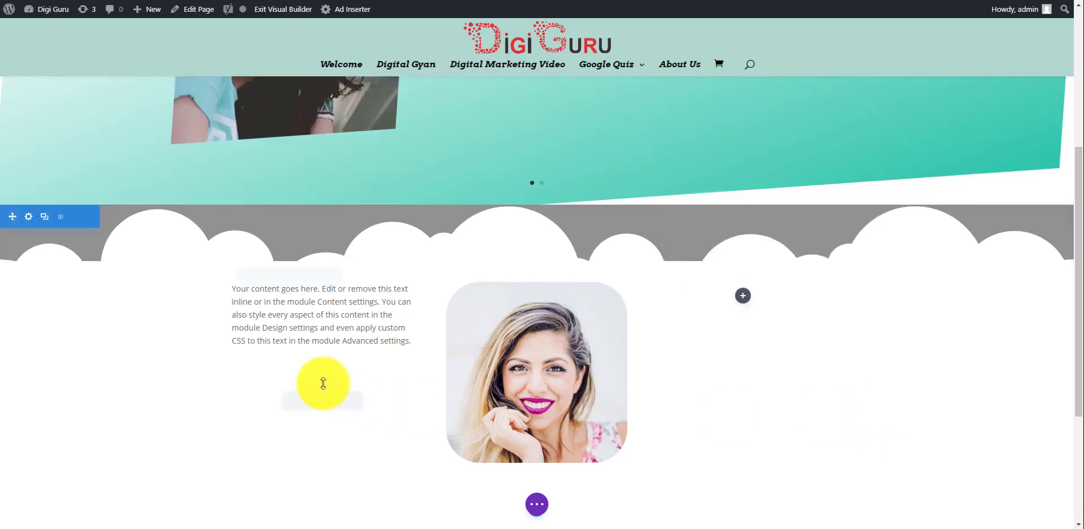
# Move the hidden Divider module above the text in the first column and duplicate it three times
pyautogui.moveTo(324, 402)
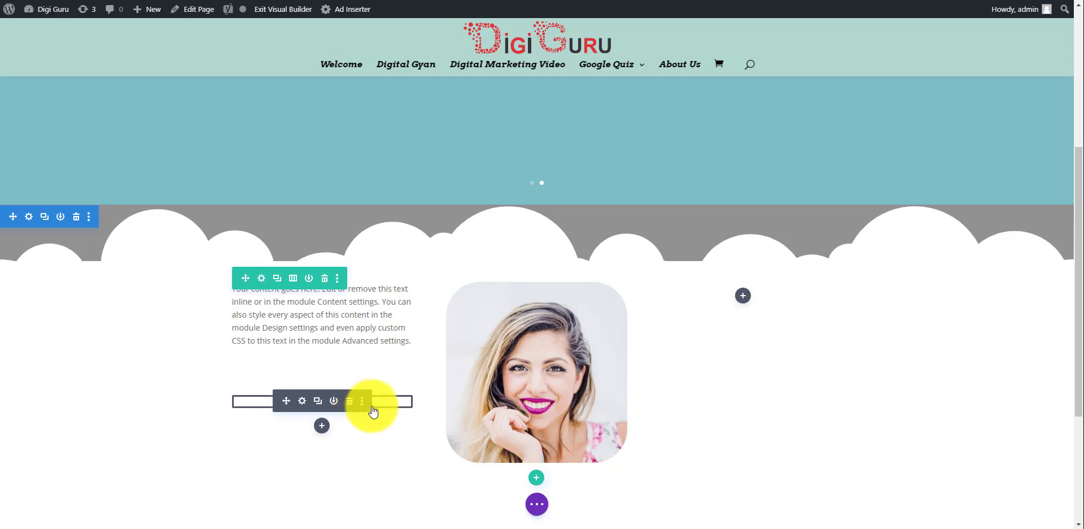
pyautogui.moveTo(382, 391); pyautogui.dragTo(374, 293)
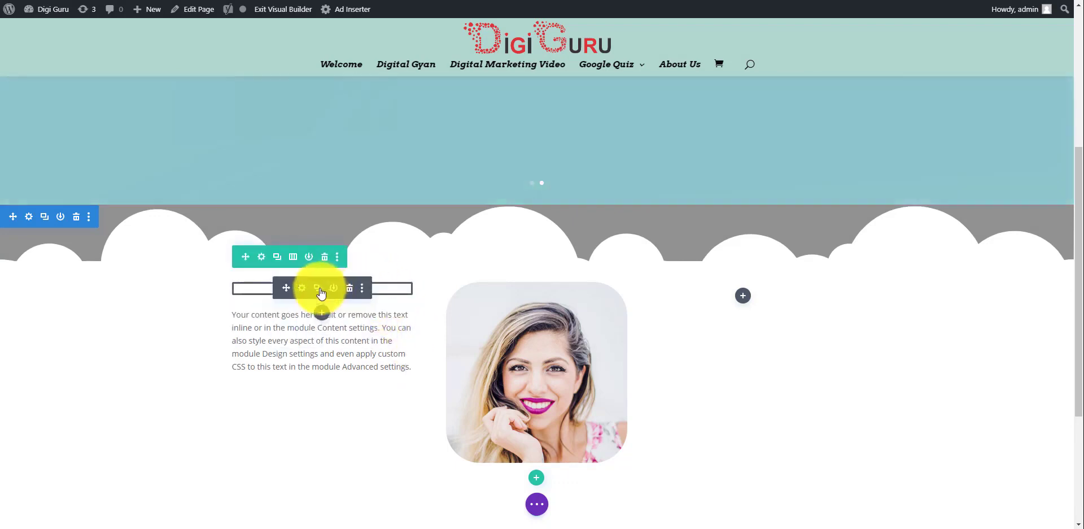
pyautogui.click(318, 288)
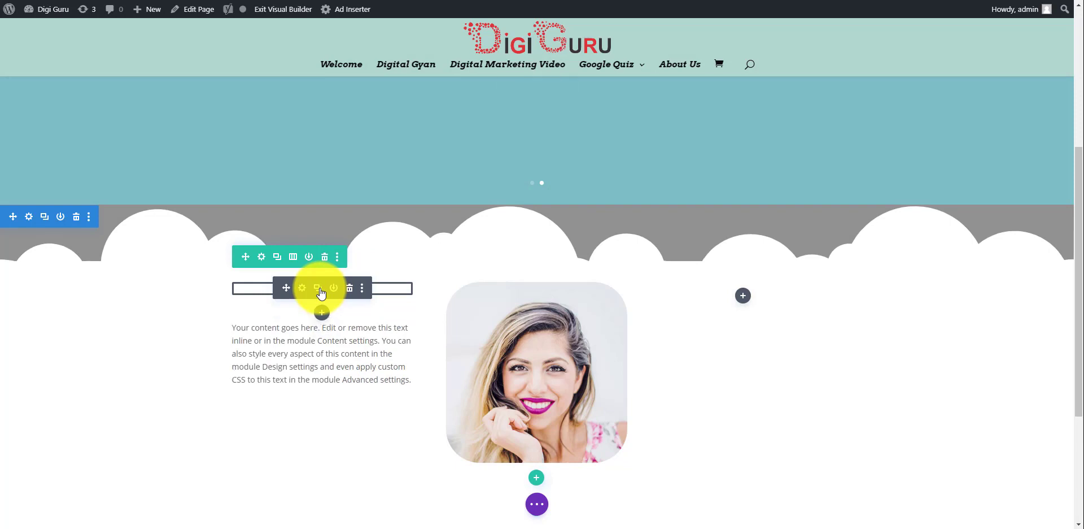
pyautogui.click(319, 289)
pyautogui.click(318, 289)
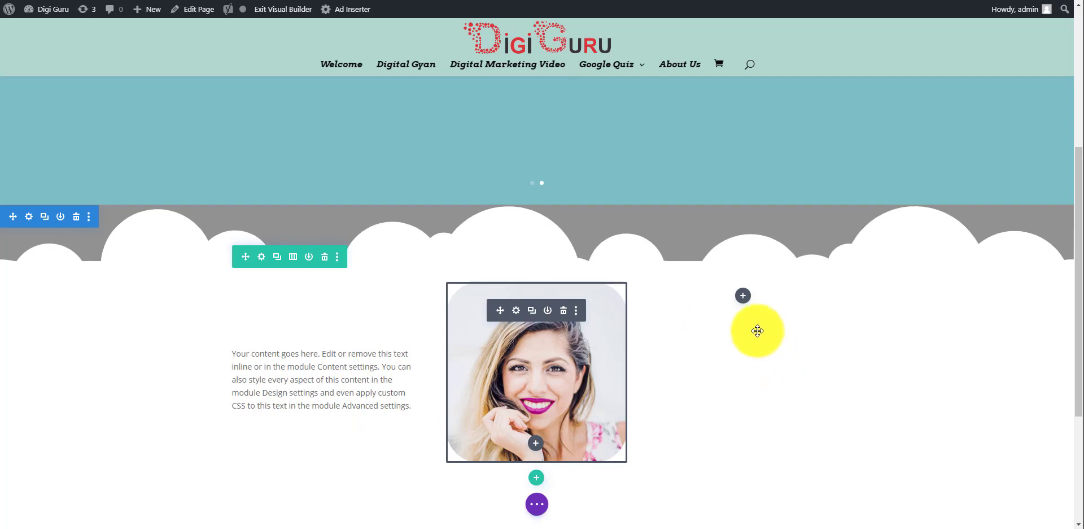
# Insert a Circle Counter in the third column with the title "Hapy customers" and number 85, and save it
pyautogui.click(743, 296)
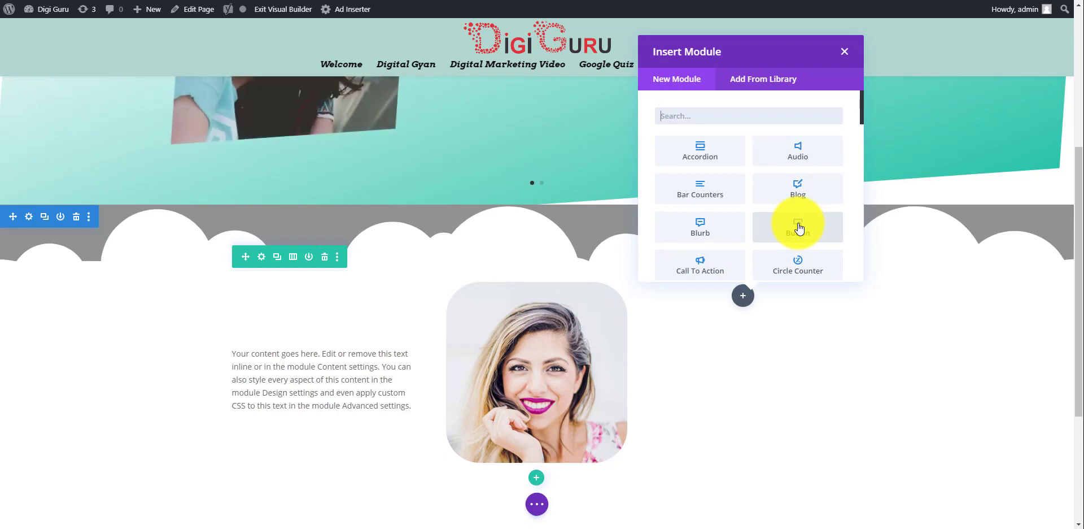
pyautogui.scroll(-2, 802, 199)
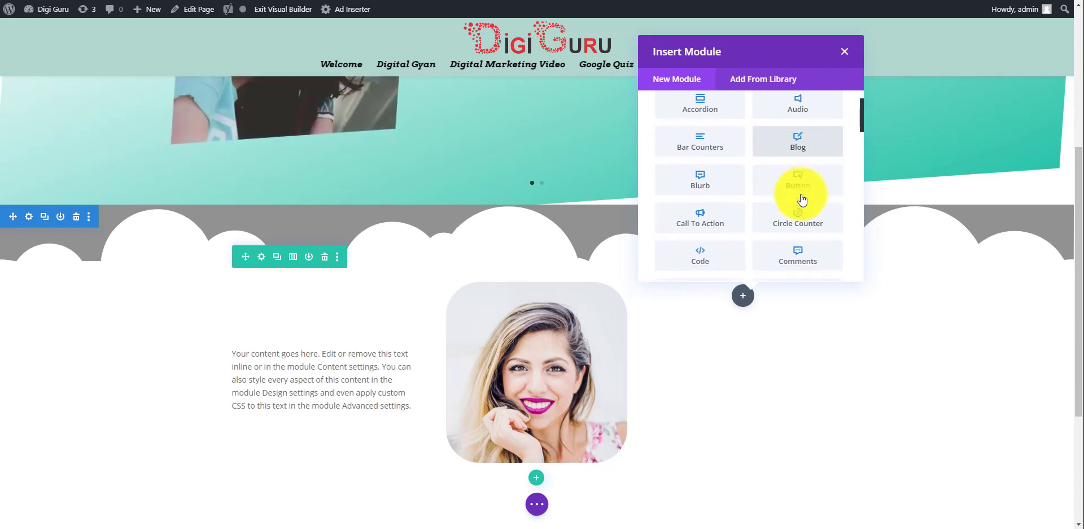
pyautogui.click(804, 195)
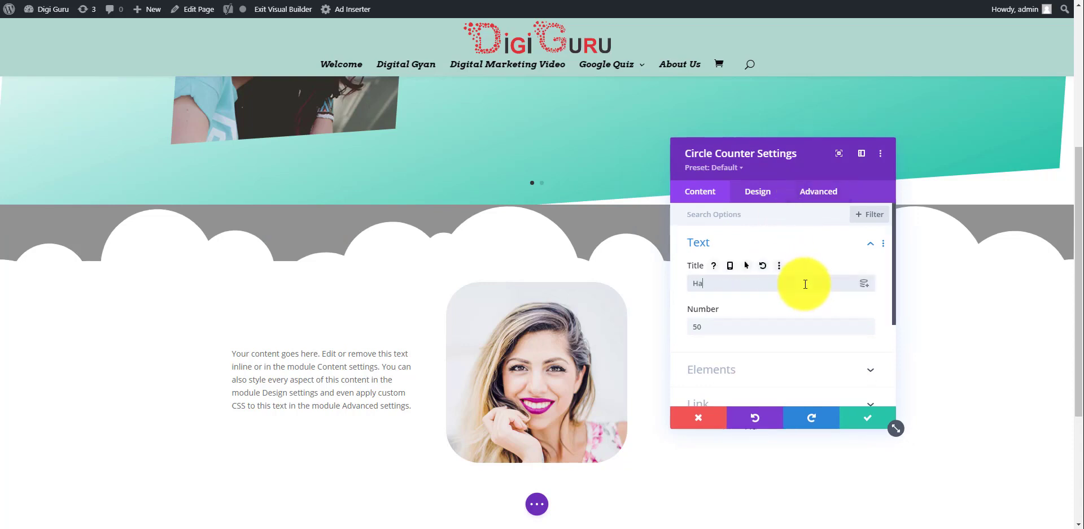
pyautogui.click(805, 283)
pyautogui.write('Hapy customers')
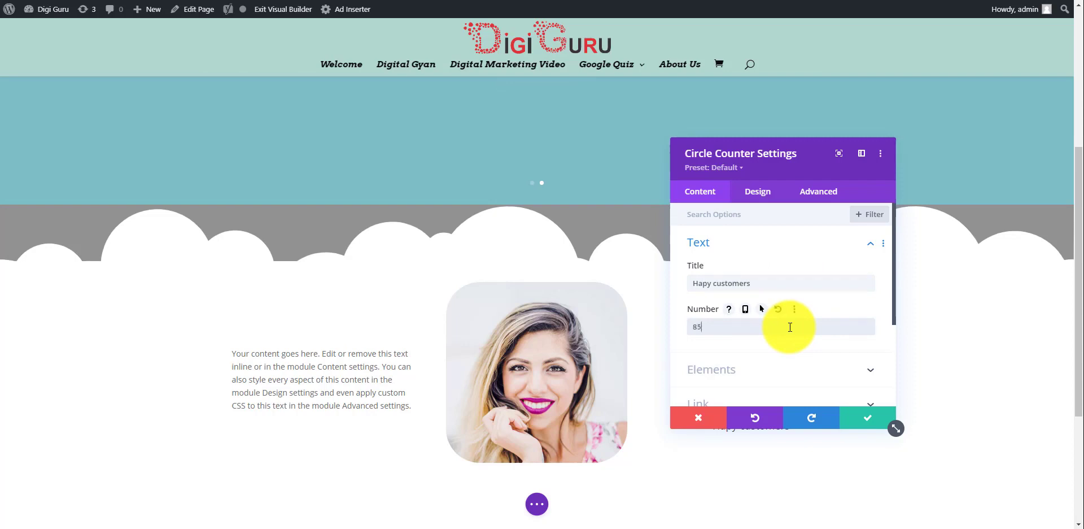
pyautogui.scroll(-2, 790, 327)
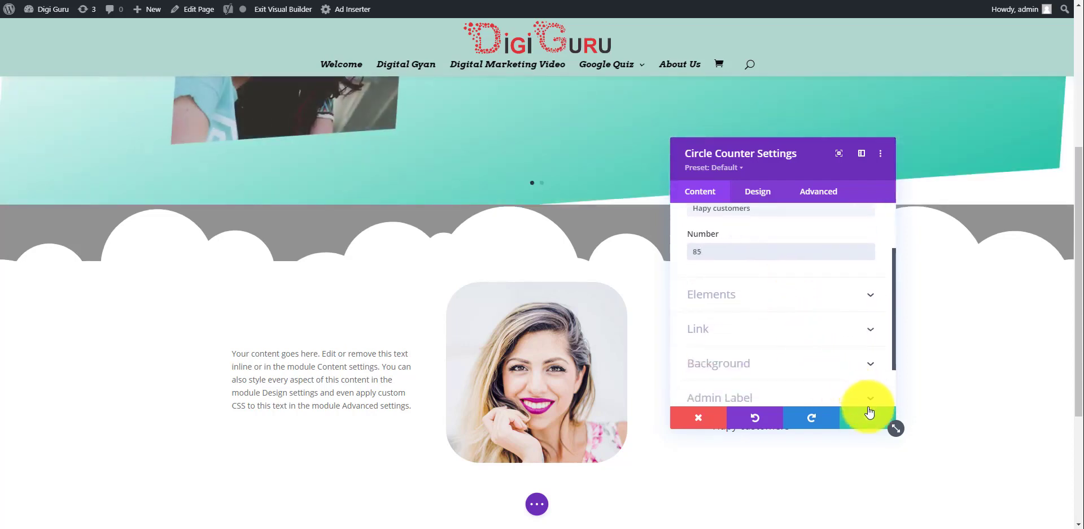
pyautogui.click(869, 418)
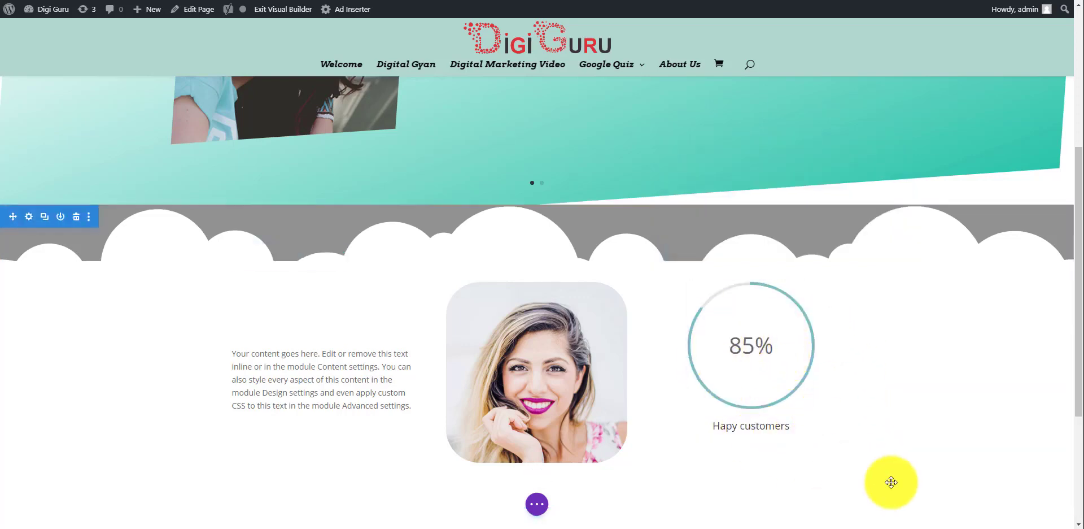
pyautogui.scroll(2, 891, 481)
pyautogui.scroll(2, 892, 481)
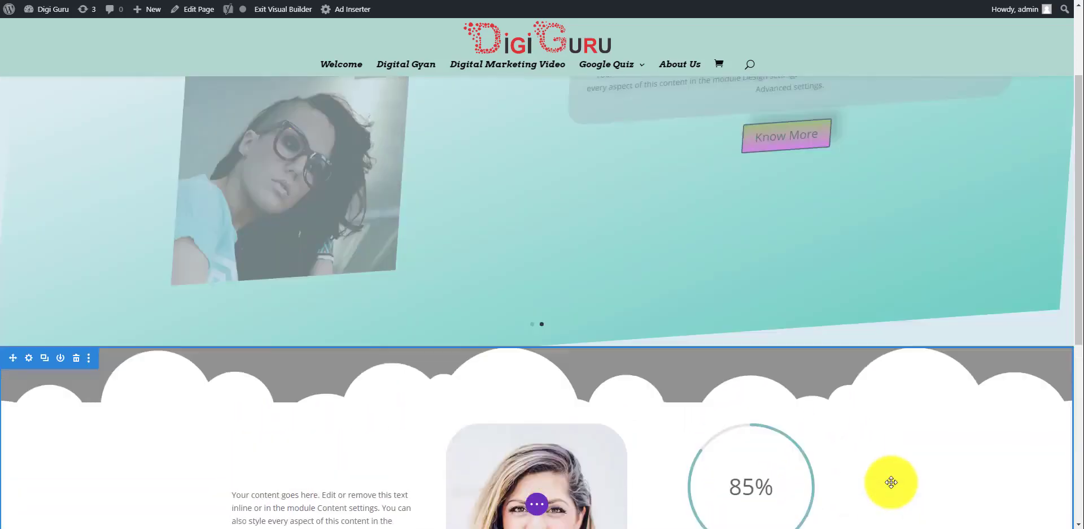
pyautogui.scroll(-3, 891, 482)
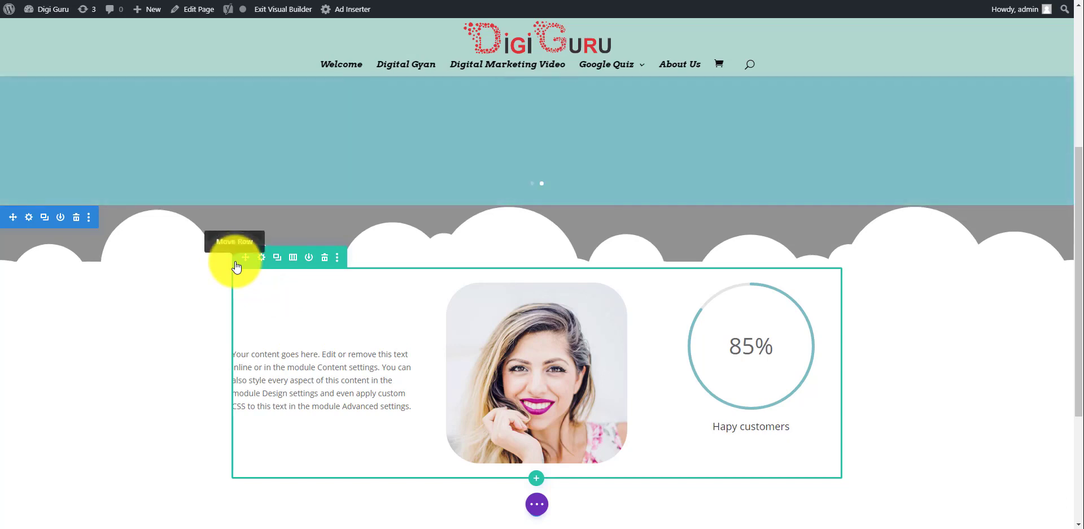
pyautogui.moveTo(237, 265); pyautogui.dragTo(124, 400)
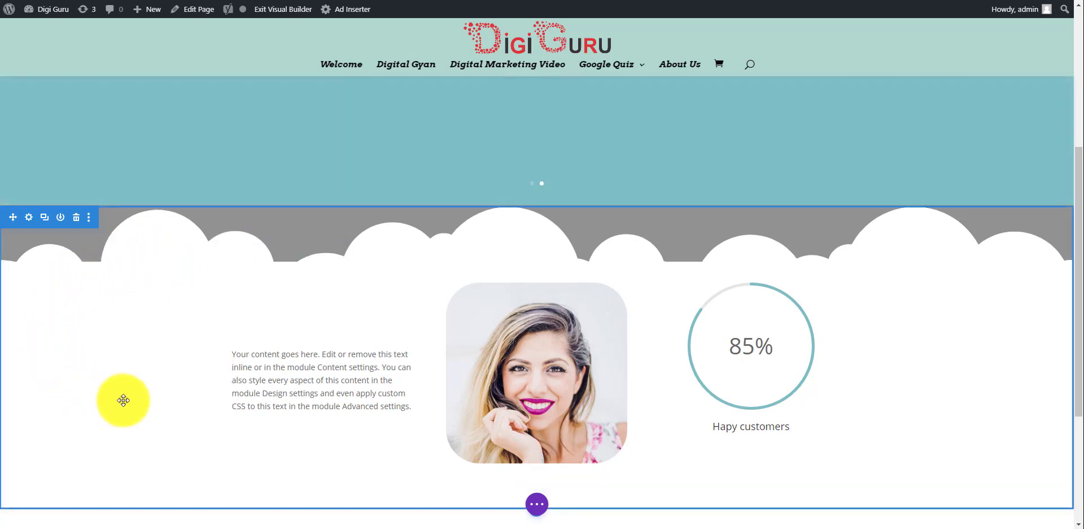
# Add a background gradient to the cloud-divided section and set its first colour to white (#ffffff)
pyautogui.click(29, 222)
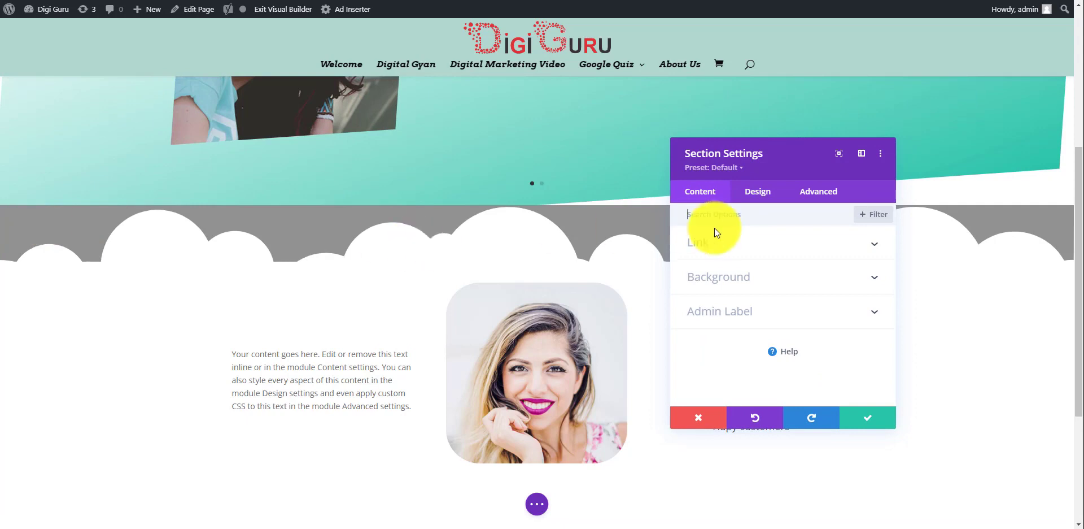
pyautogui.click(794, 277)
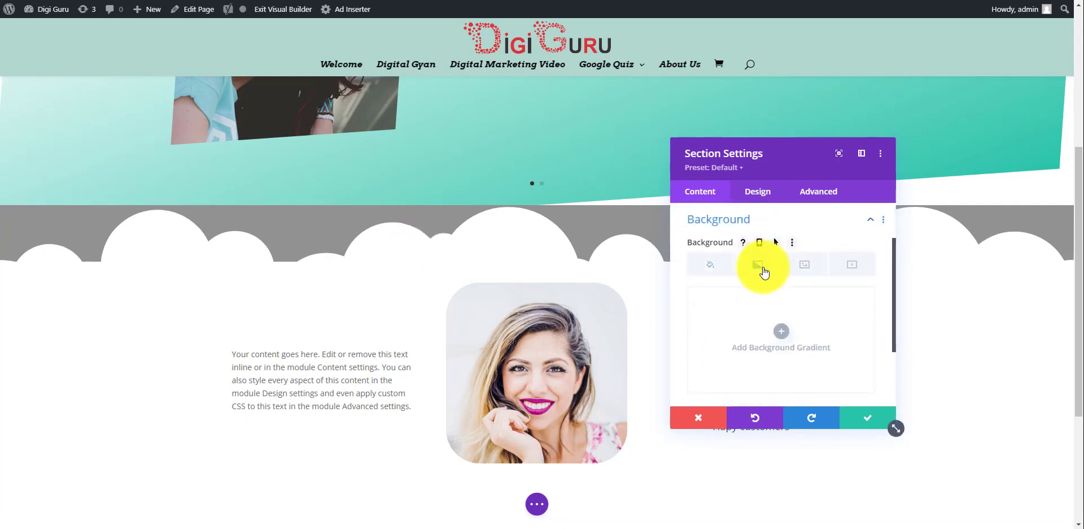
pyautogui.scroll(-1, 801, 305)
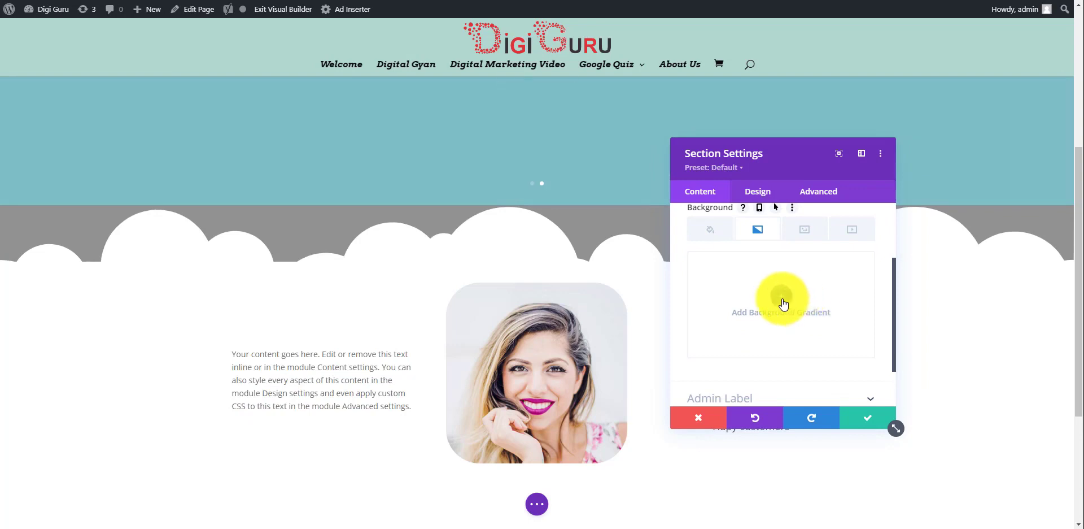
pyautogui.click(783, 303)
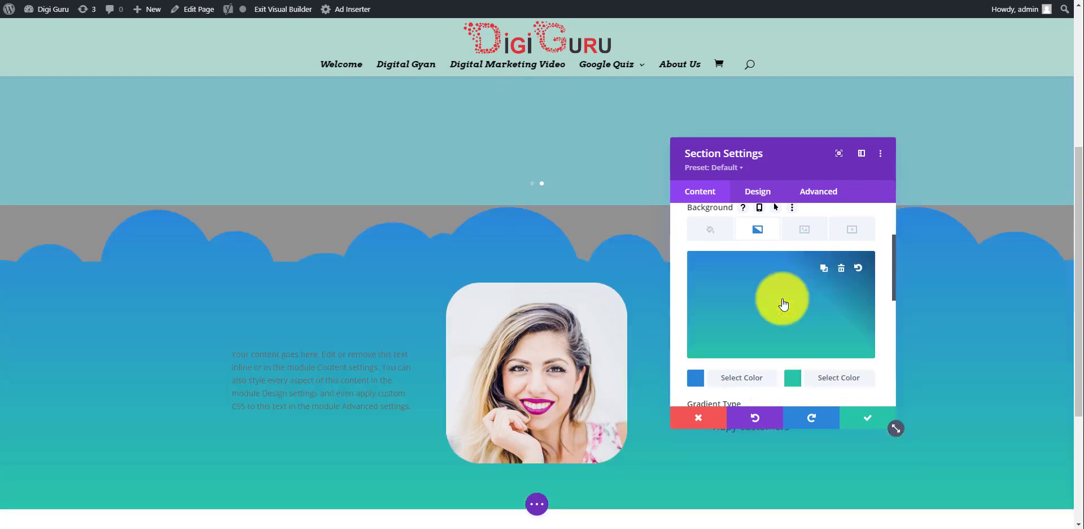
pyautogui.click(727, 382)
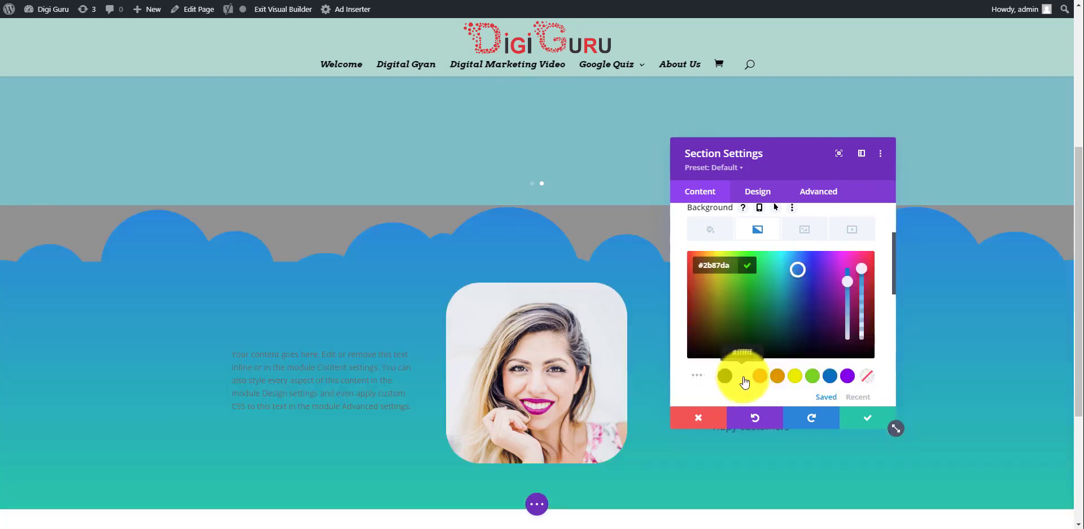
pyautogui.click(744, 378)
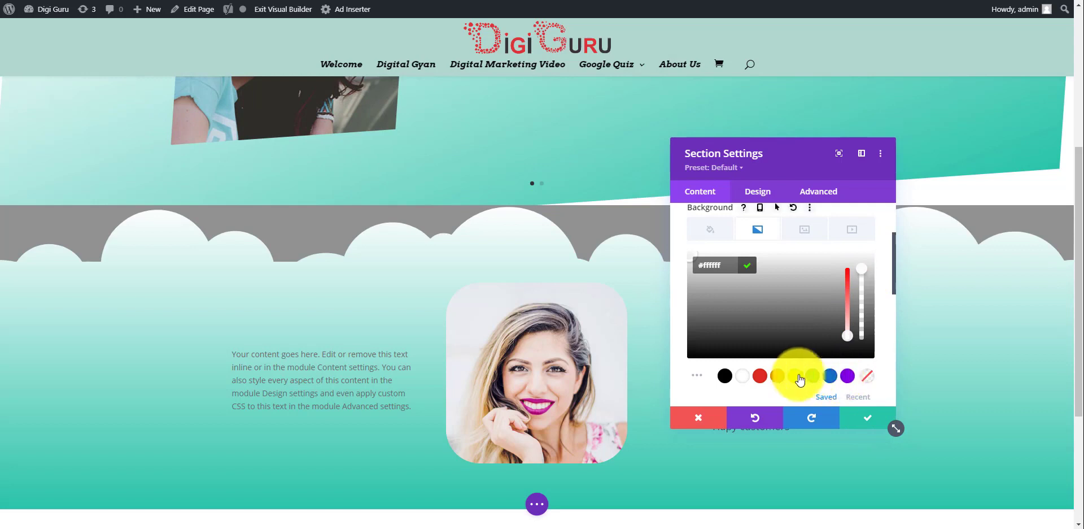
pyautogui.click(760, 376)
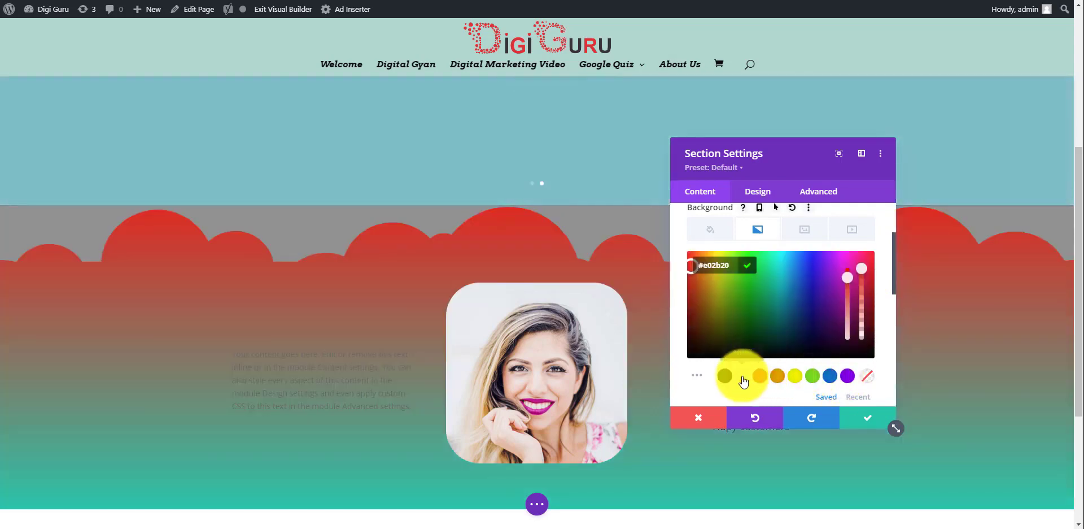
pyautogui.click(742, 377)
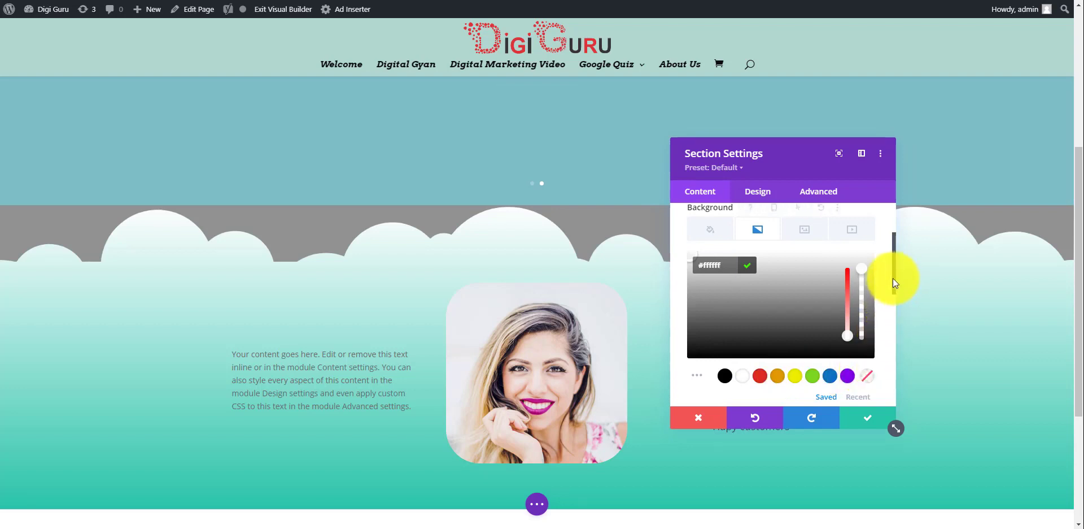
# Set the section gradient's second colour to pale yellow (#eeefaa) and save the section settings
pyautogui.scroll(-2, 892, 279)
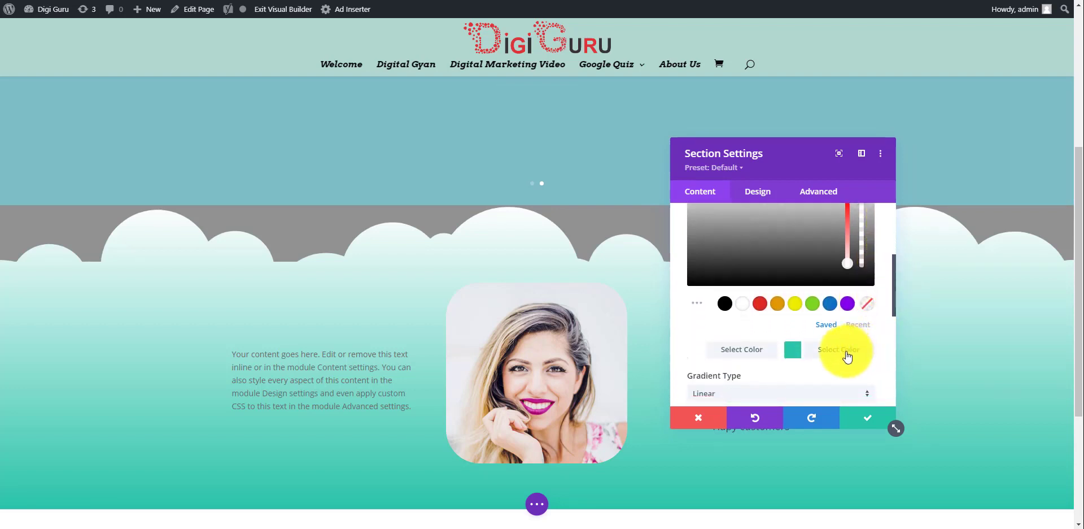
pyautogui.click(842, 350)
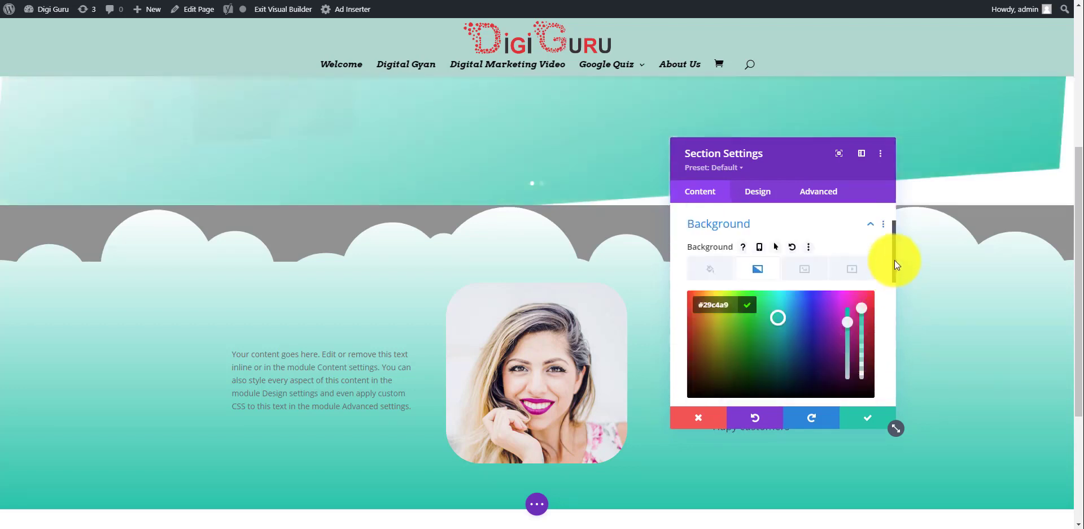
pyautogui.moveTo(893, 261); pyautogui.dragTo(894, 280)
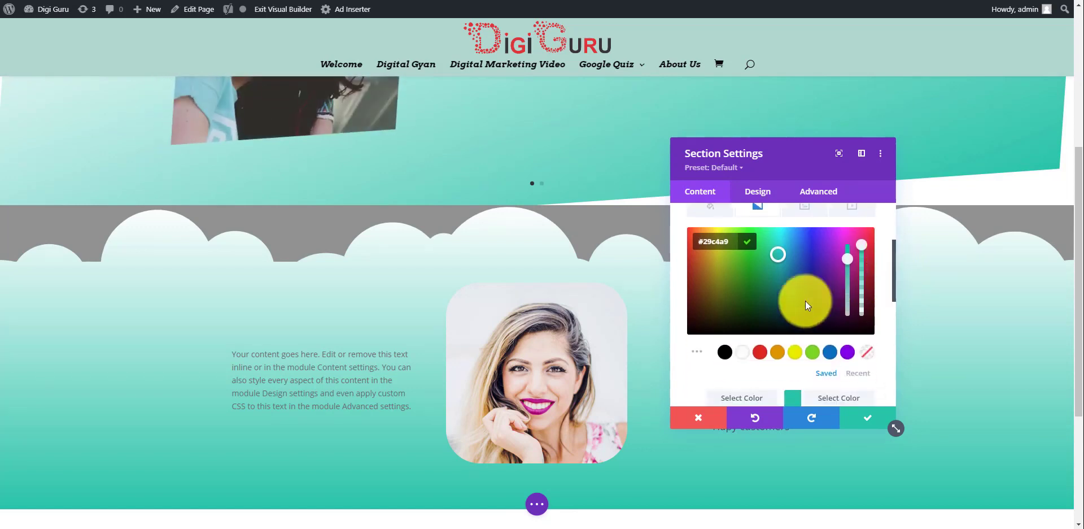
pyautogui.click(796, 353)
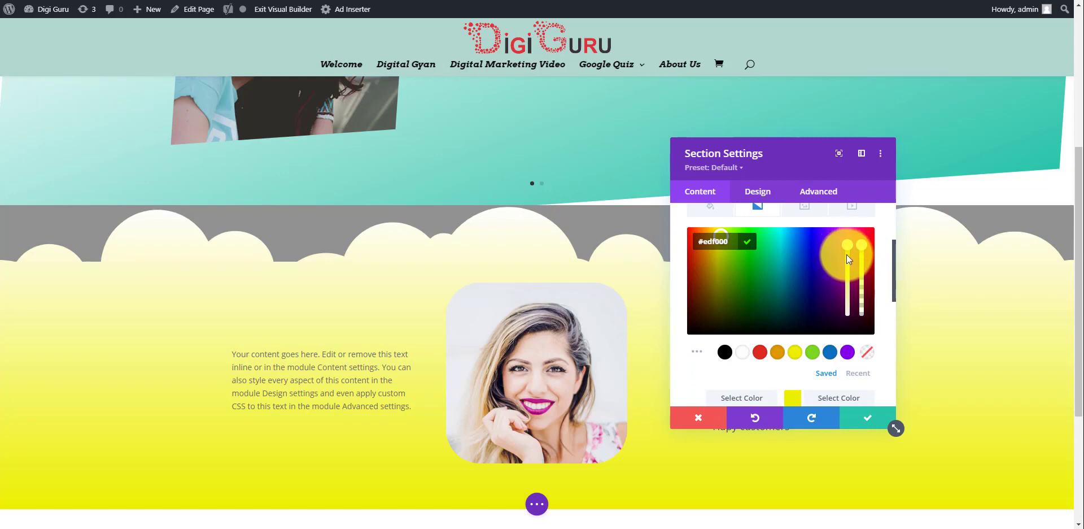
pyautogui.moveTo(846, 254); pyautogui.dragTo(847, 299)
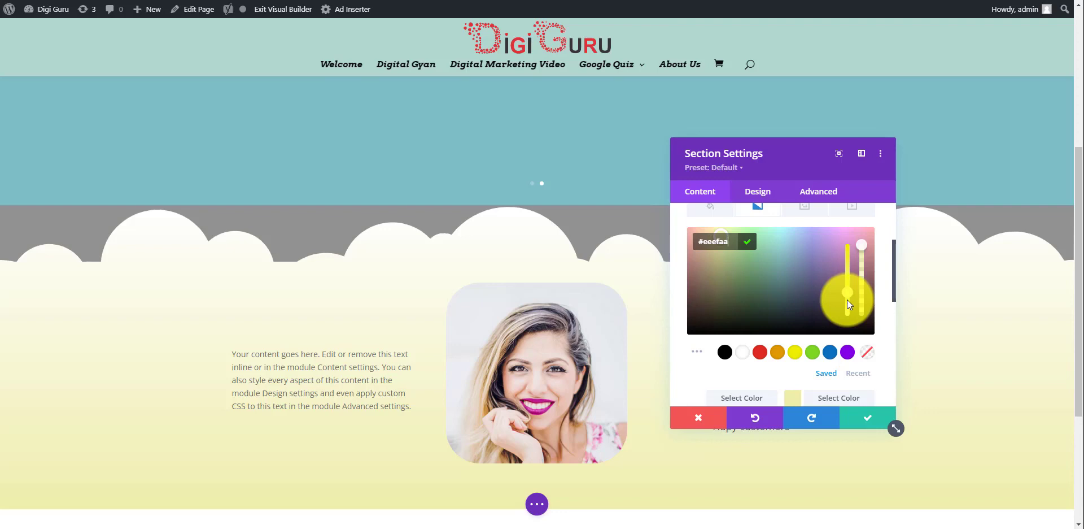
pyautogui.click(868, 422)
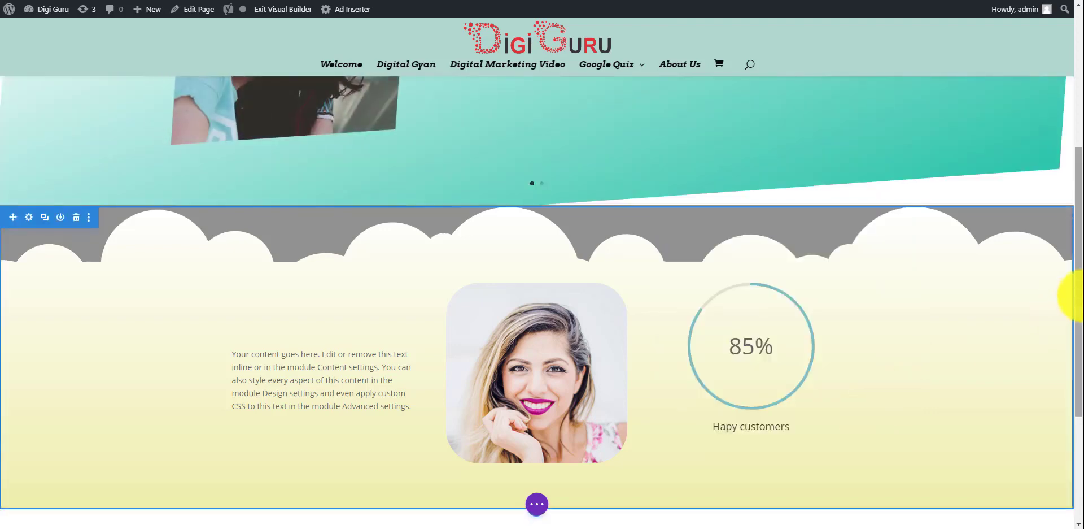
pyautogui.moveTo(1081, 300); pyautogui.dragTo(1079, 218)
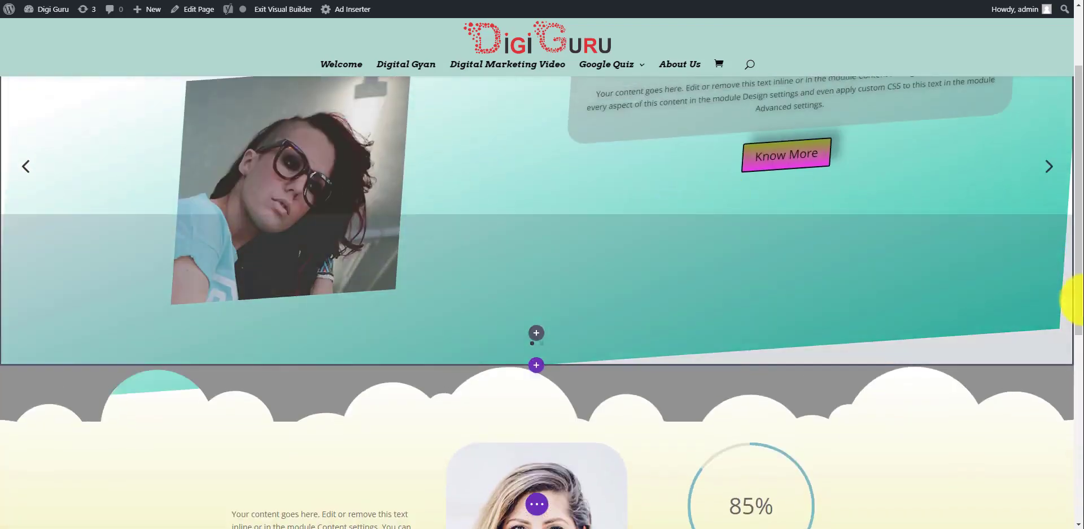
pyautogui.moveTo(1079, 291); pyautogui.dragTo(1079, 402)
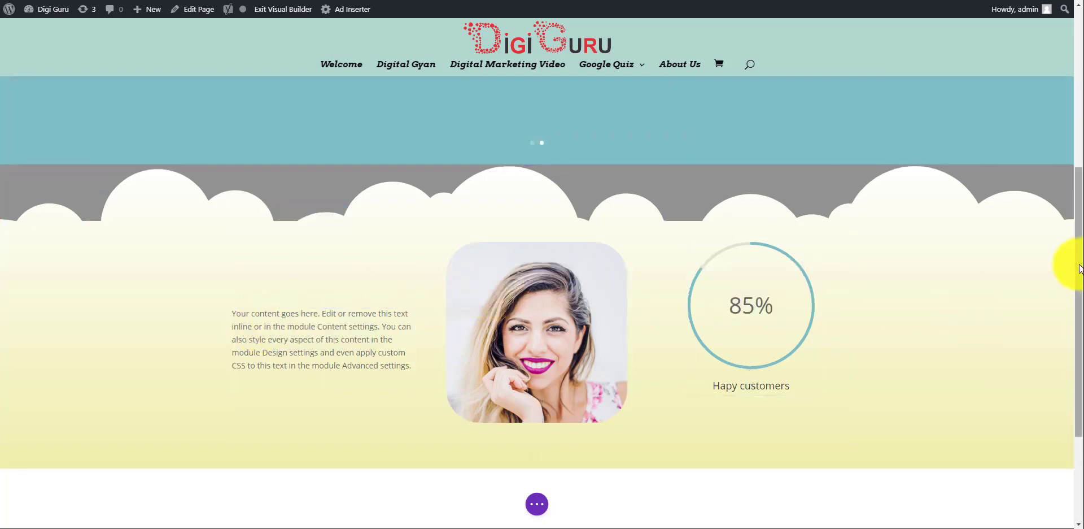
pyautogui.moveTo(1080, 268); pyautogui.dragTo(1080, 309)
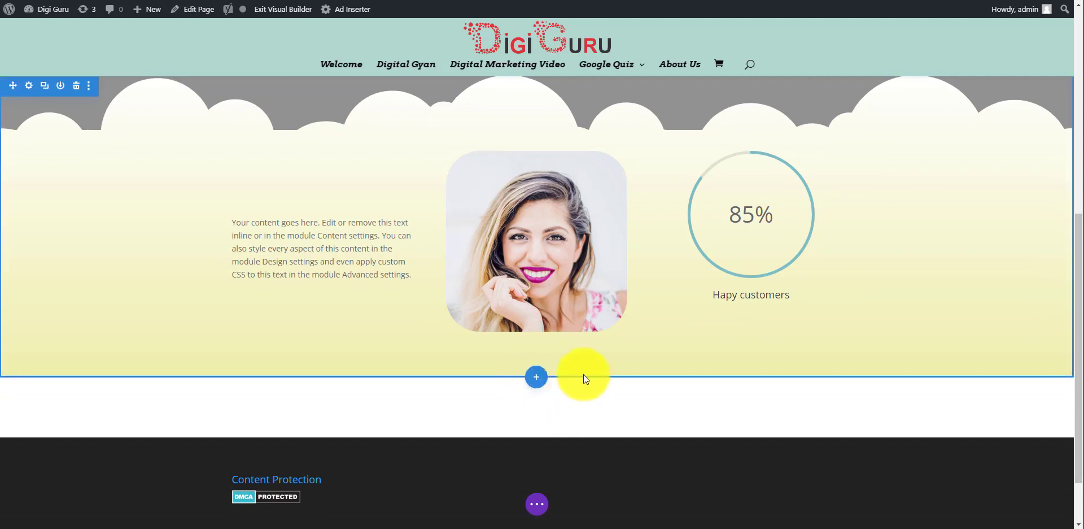
pyautogui.click(536, 376)
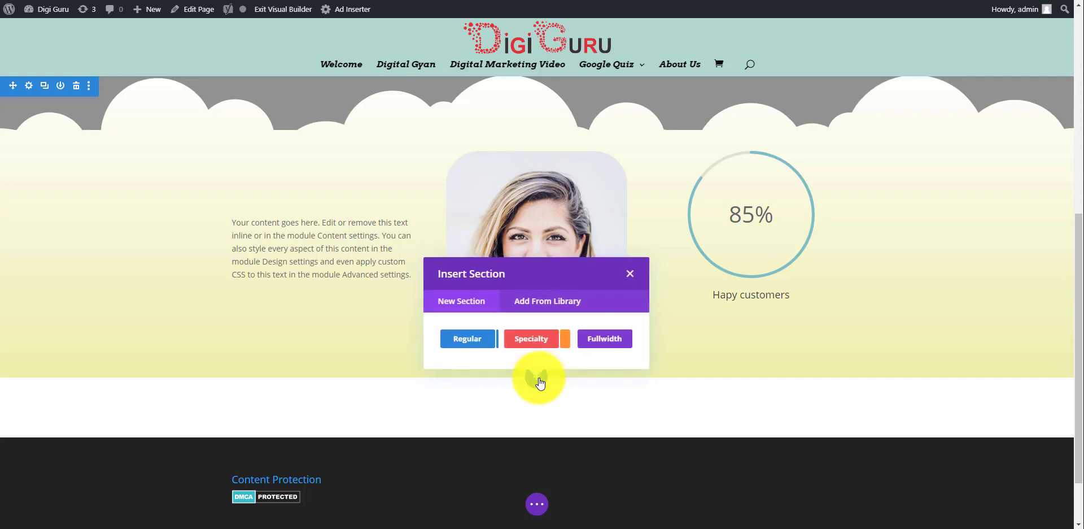
pyautogui.click(631, 275)
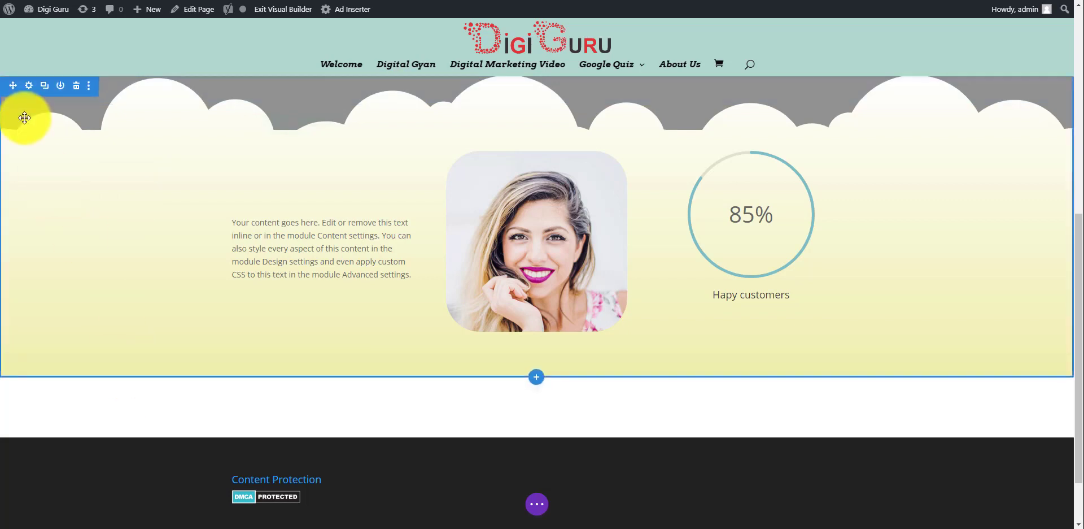
# Give the yellow gradient section a bottom divider in the layered gentle wave style and save the section settings
pyautogui.click(29, 88)
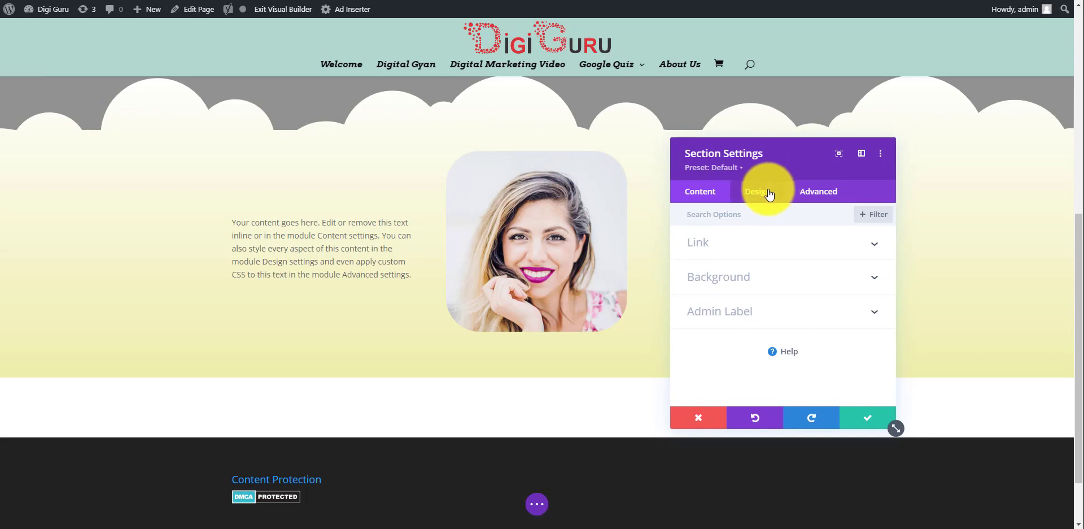
pyautogui.click(769, 193)
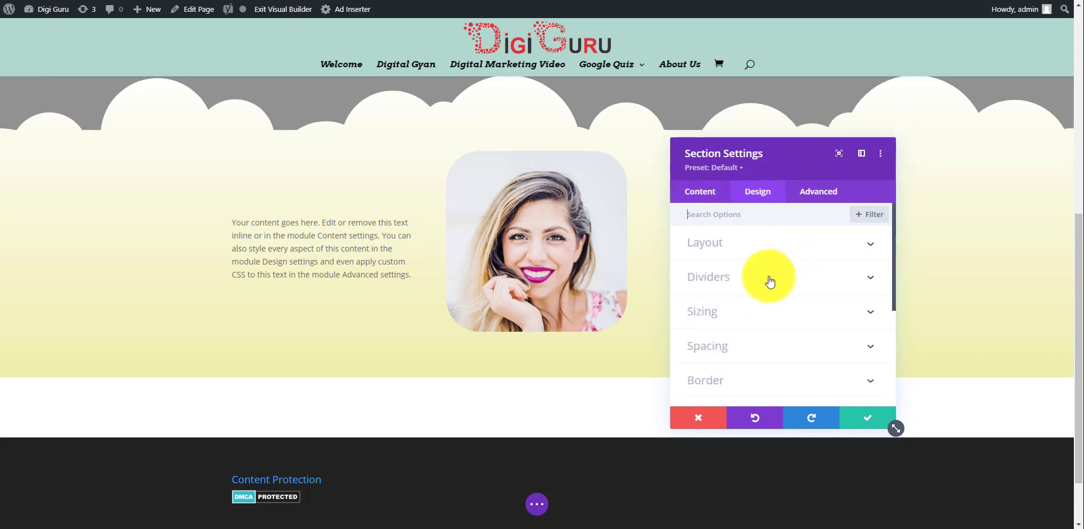
pyautogui.click(789, 282)
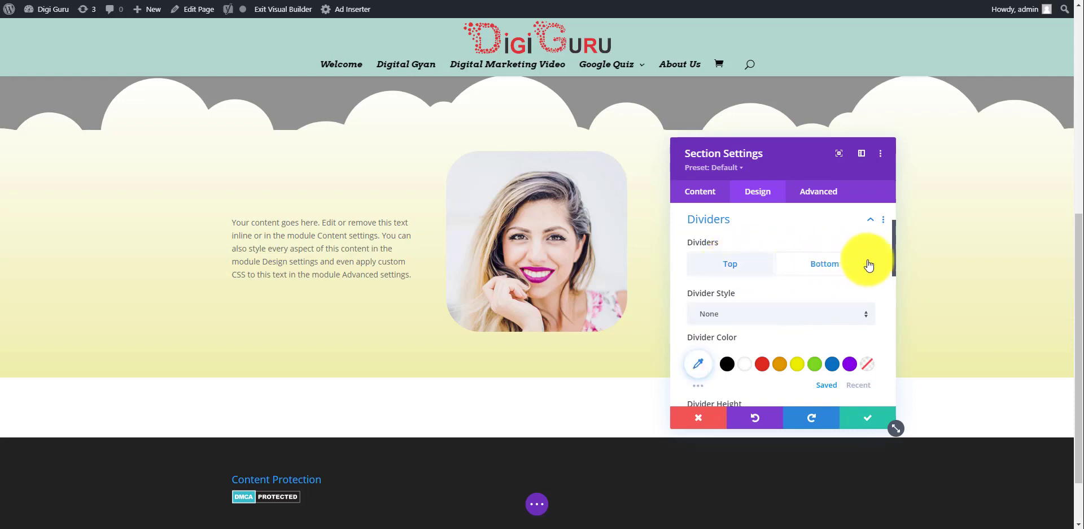
pyautogui.scroll(-2, 894, 258)
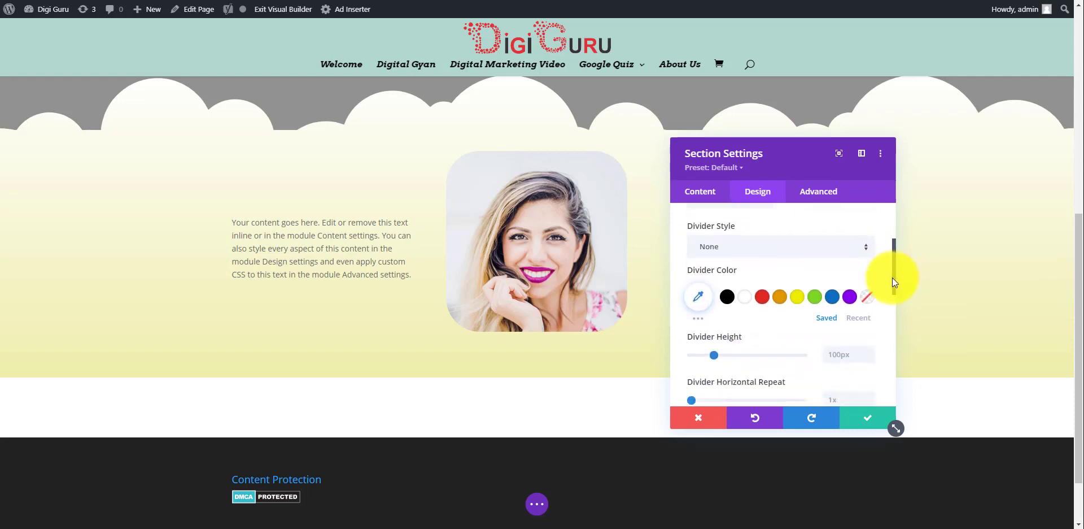
pyautogui.click(854, 233)
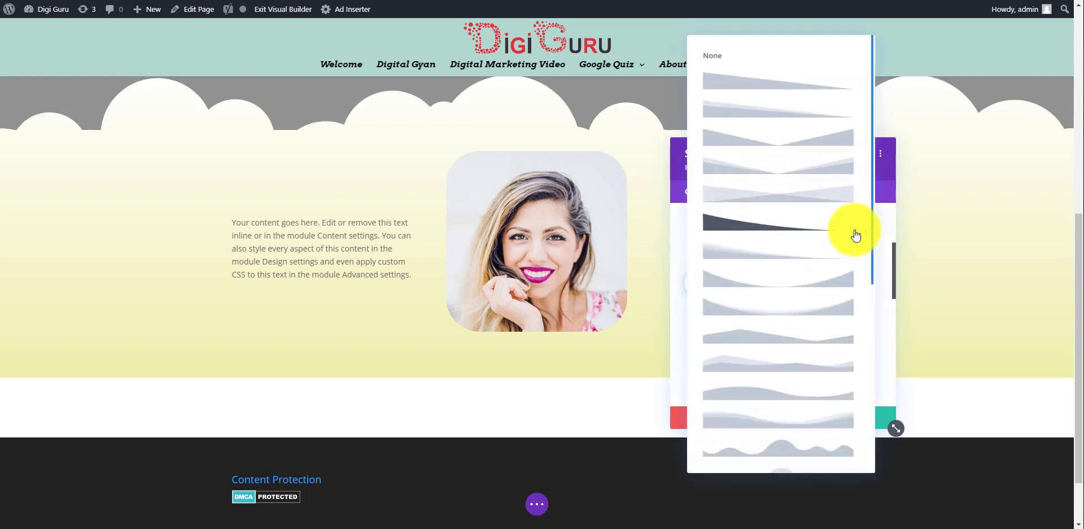
pyautogui.click(801, 421)
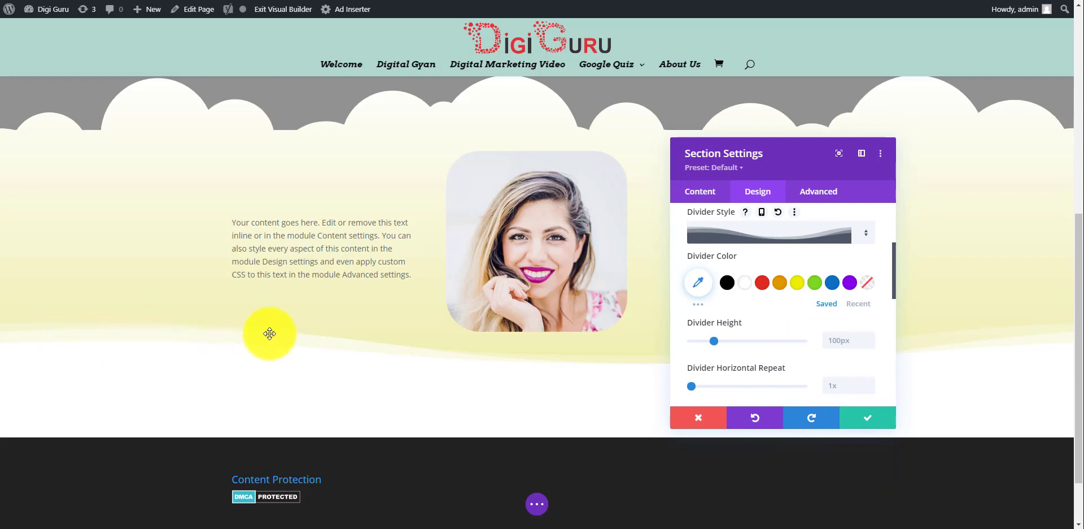
pyautogui.click(857, 418)
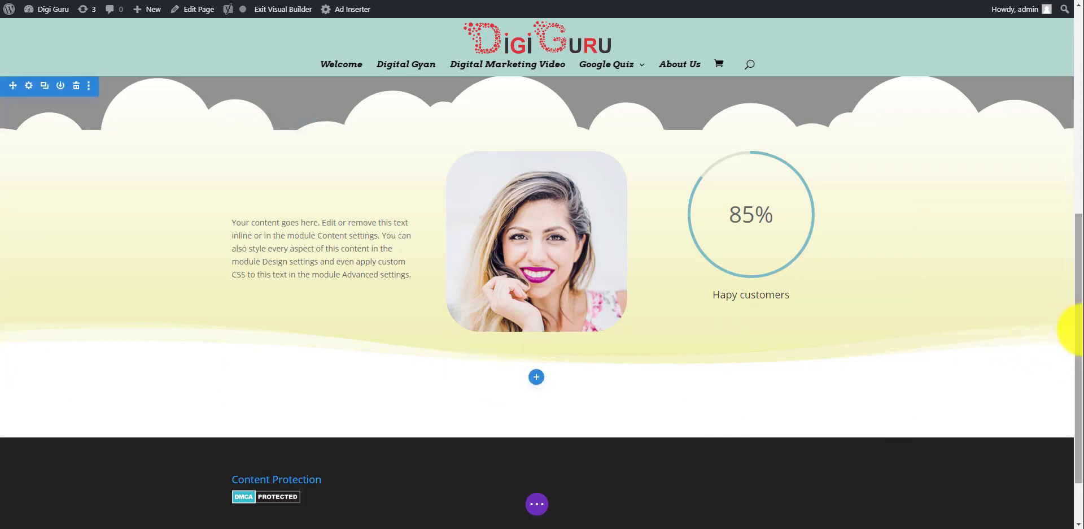
pyautogui.moveTo(1078, 324); pyautogui.dragTo(1076, 263)
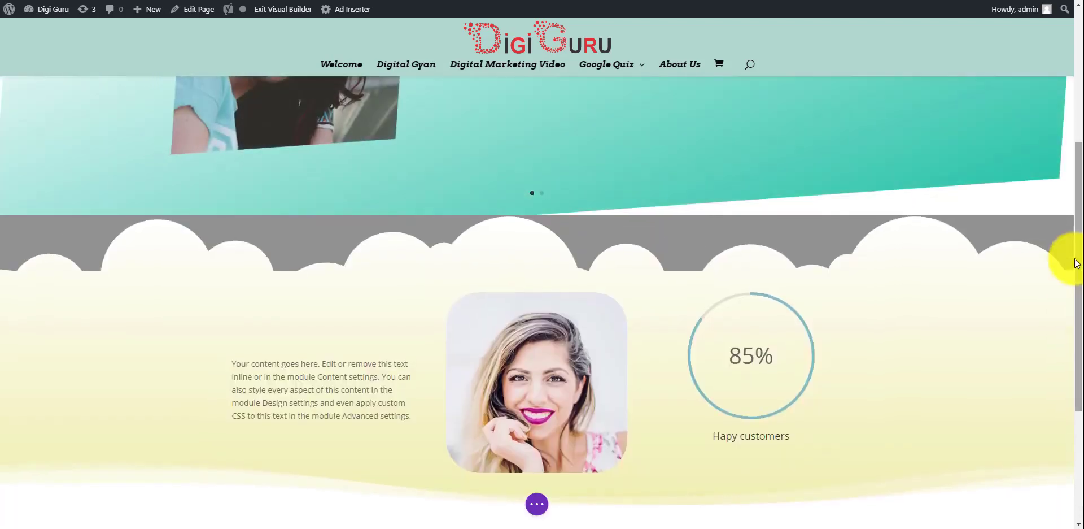